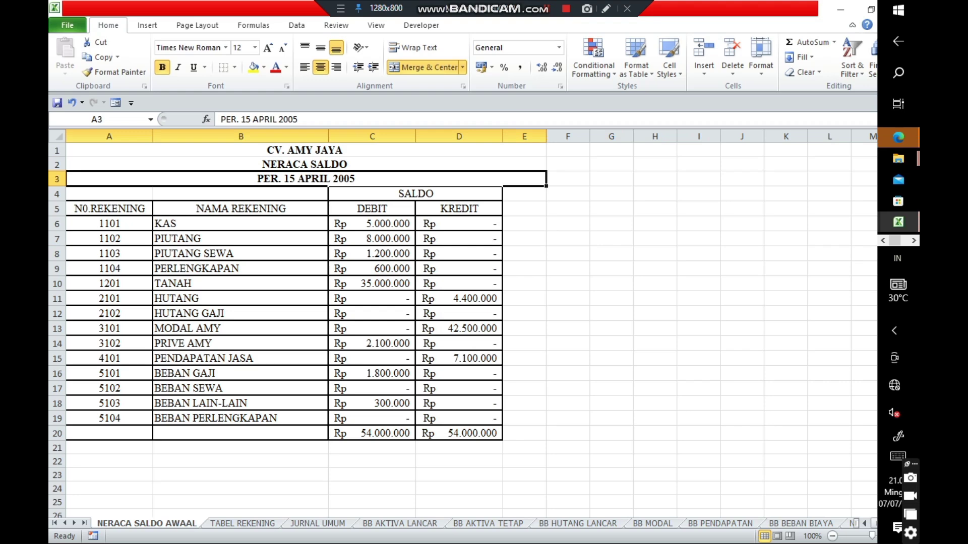
- Check the debit and credit total formulas in C20 and D20 of the trial balance, and view the TABEL REKENING sheet
{"action": "left_click", "coordinate": [372, 433]}
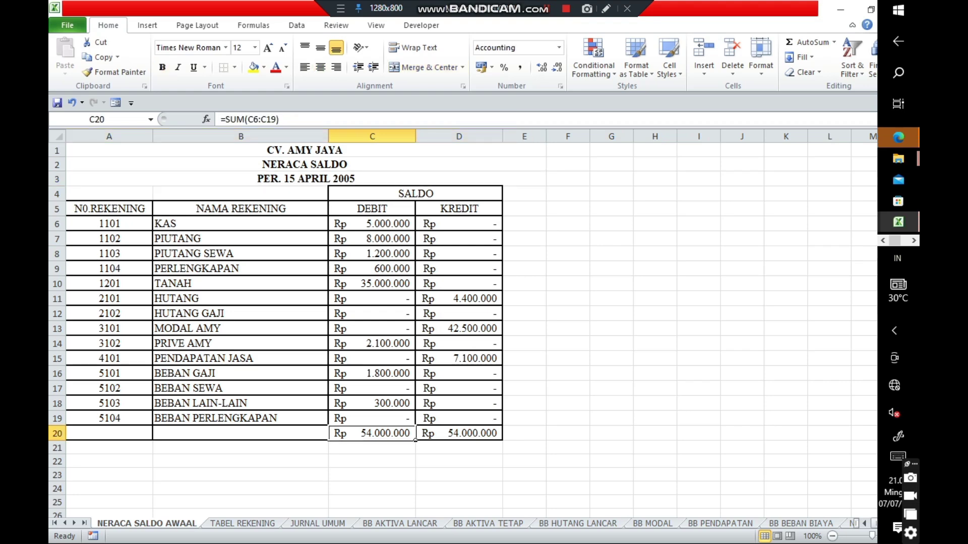
{"action": "left_click", "coordinate": [459, 433]}
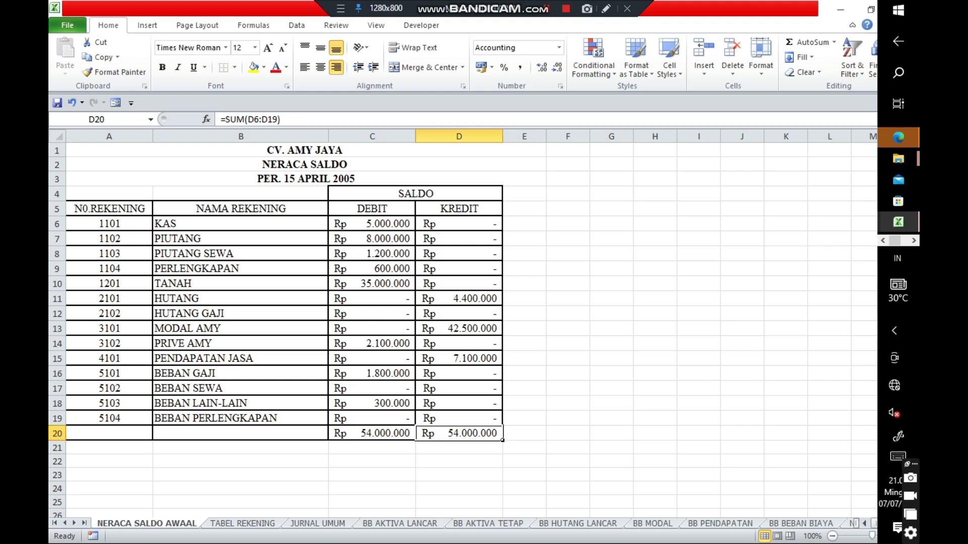
{"action": "key", "text": "ctrl+Page_Down"}
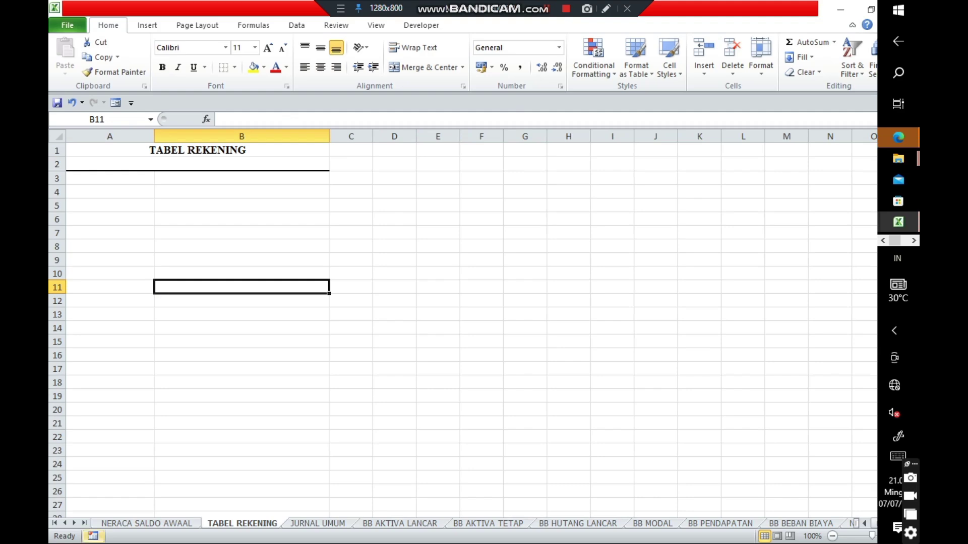
{"action": "key", "text": "ctrl+Page_Up"}
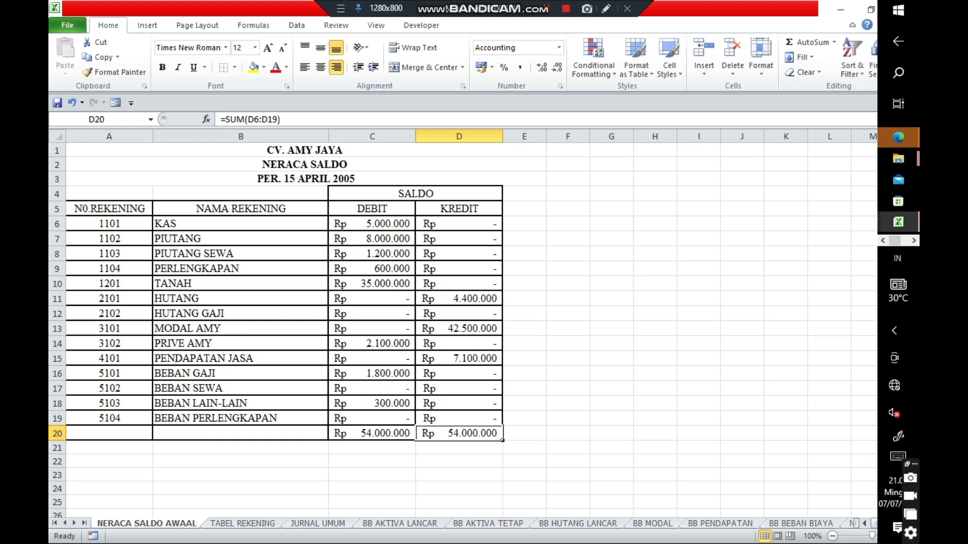
- Copy the account number and name columns A5:B20 from NERACA SALDO AWAAL to cell A3 of the TABEL REKENING sheet
{"action": "left_click", "coordinate": [109, 208]}
{"action": "left_click_drag", "start_coordinate": [152, 215], "coordinate": [328, 440]}
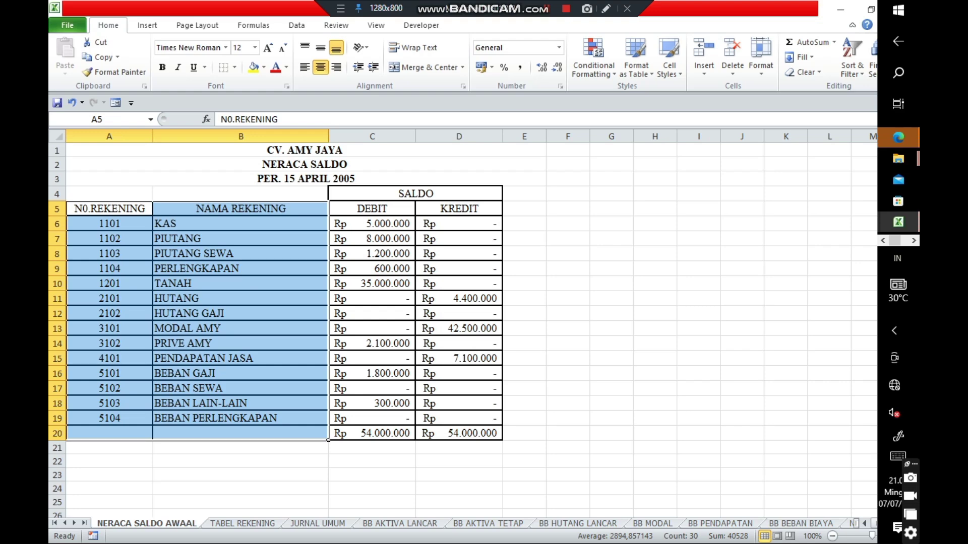
{"action": "key", "text": "ctrl+c"}
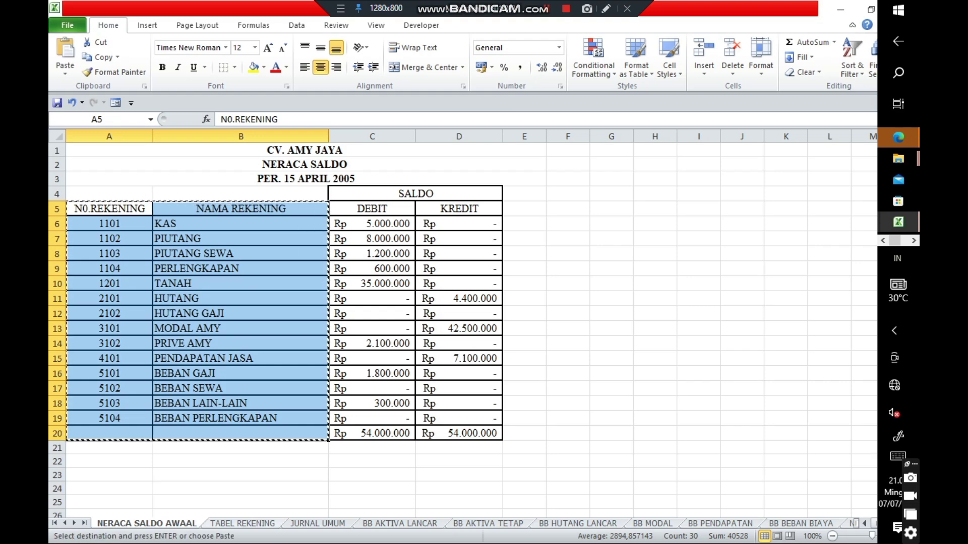
{"action": "key", "text": "ctrl+Page_Down"}
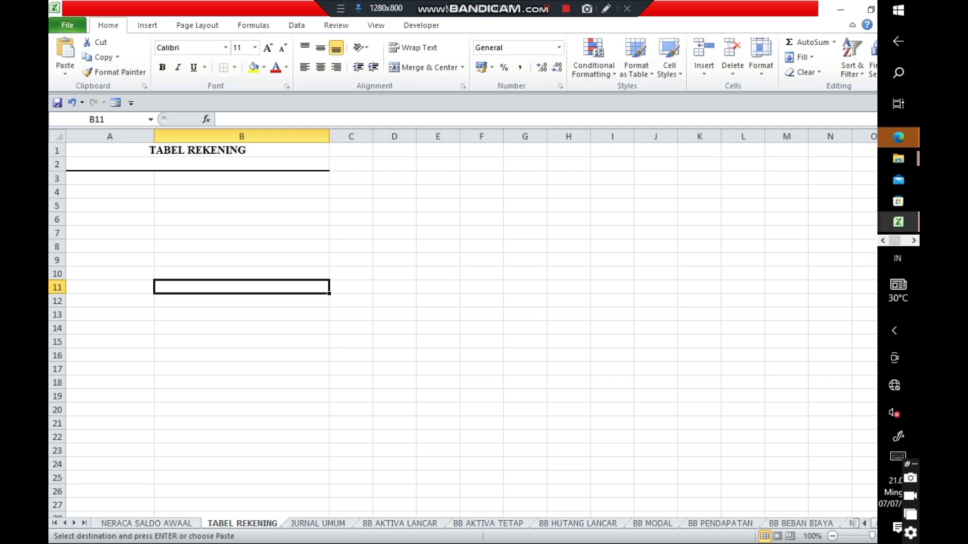
{"action": "left_click", "coordinate": [110, 179]}
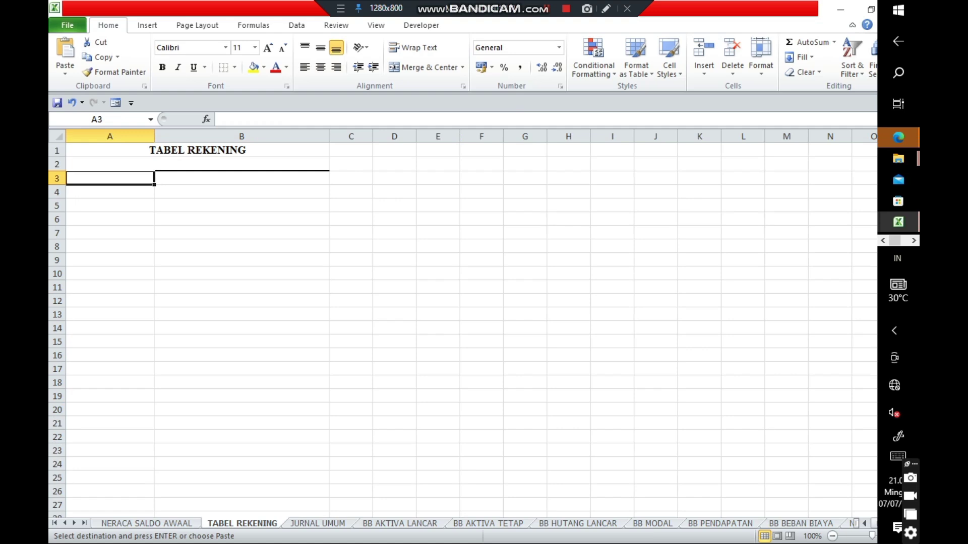
{"action": "key", "text": "ctrl+v"}
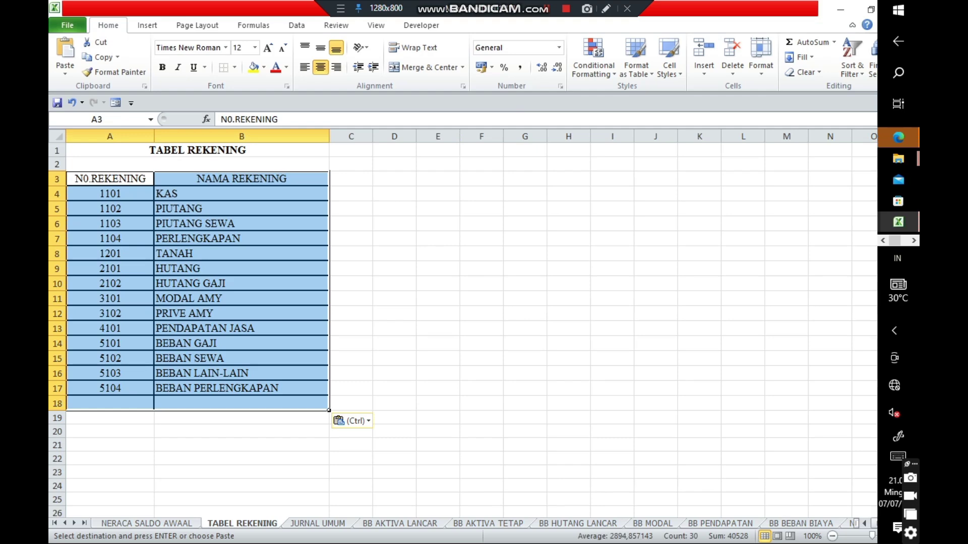
{"action": "left_click", "coordinate": [351, 314]}
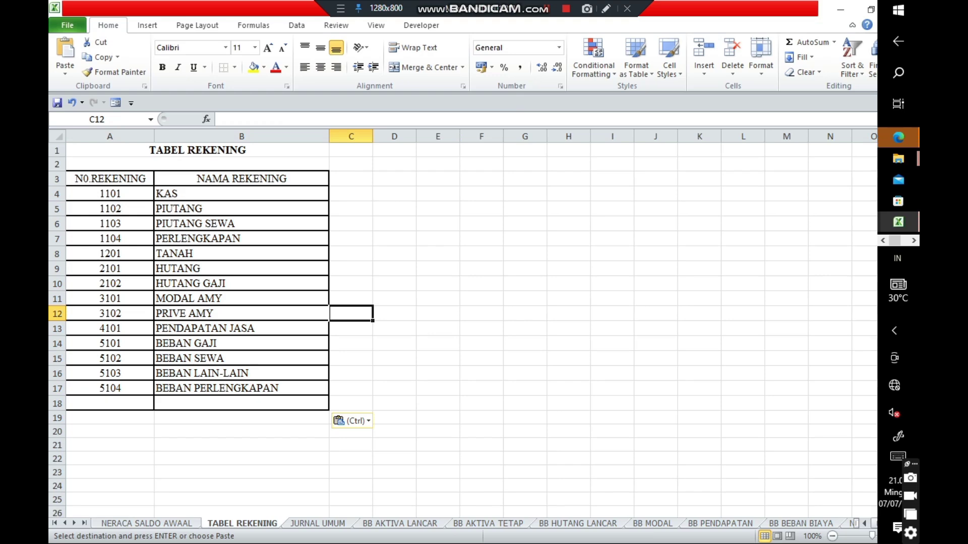
{"action": "left_click", "coordinate": [394, 284]}
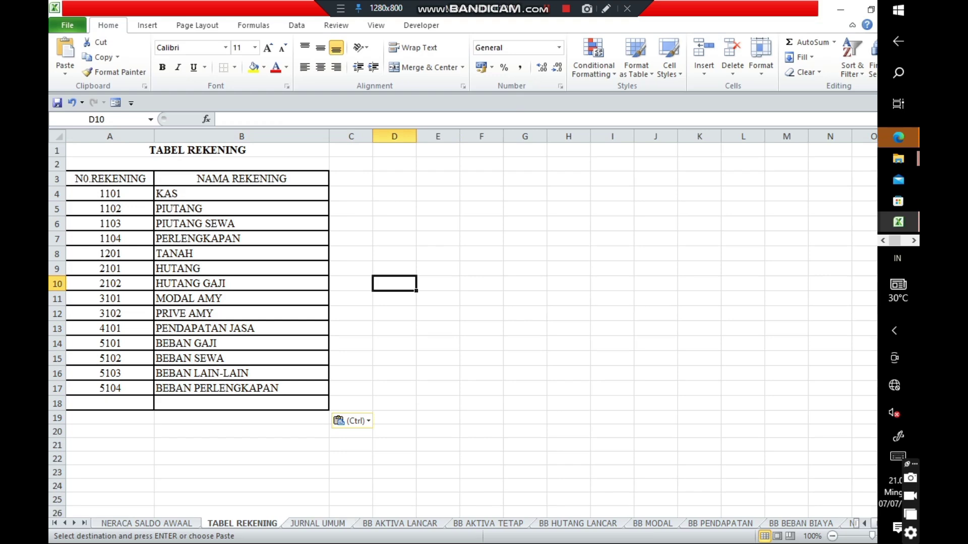
- In C15 of the JURNAL UMUM sheet, begin a VLOOKUP formula with B15 as the lookup value
{"action": "key", "text": "ctrl+Page_Down"}
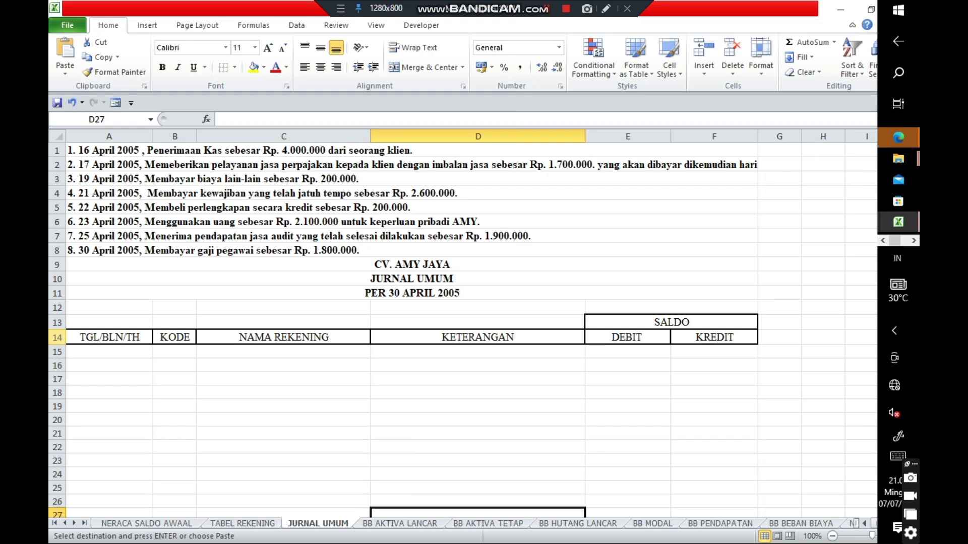
{"action": "left_click", "coordinate": [57, 337]}
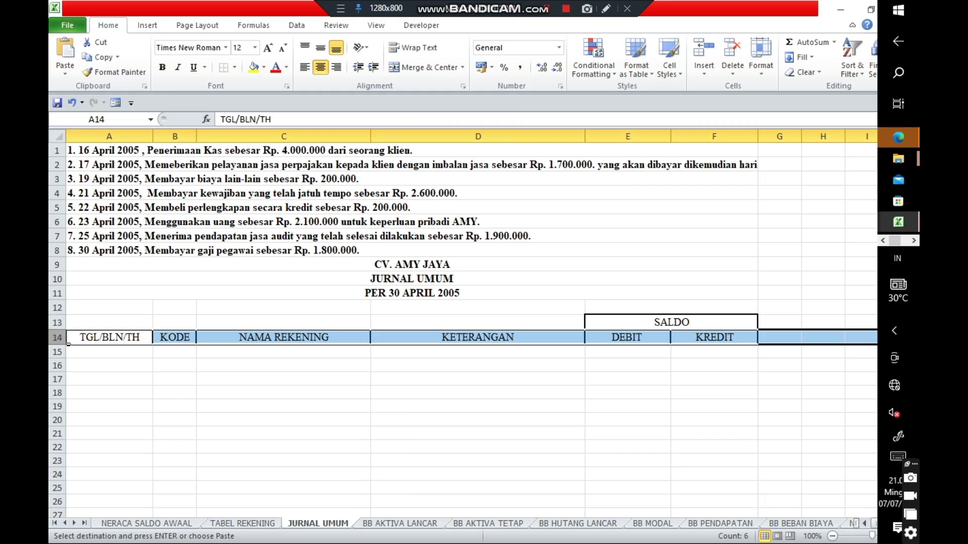
{"action": "left_click", "coordinate": [283, 351]}
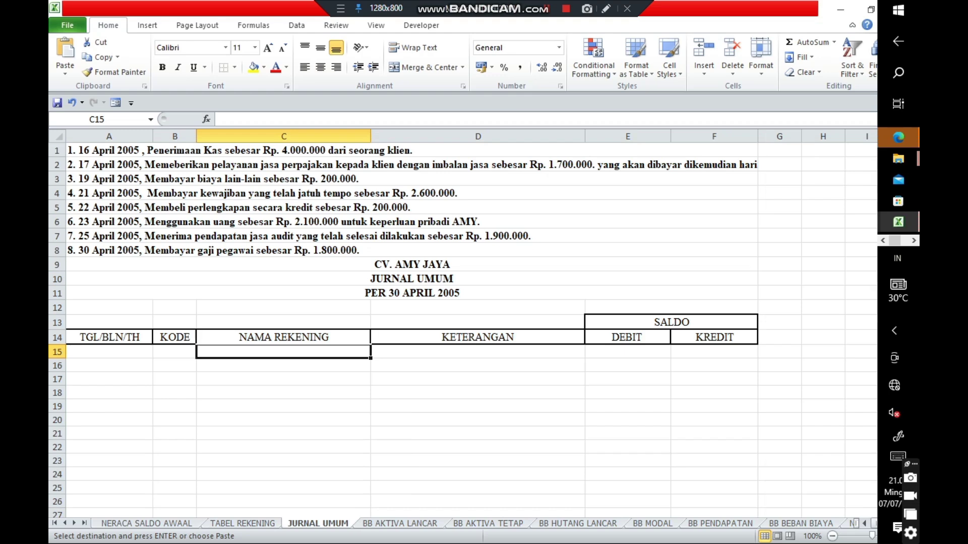
{"action": "type", "text": "="}
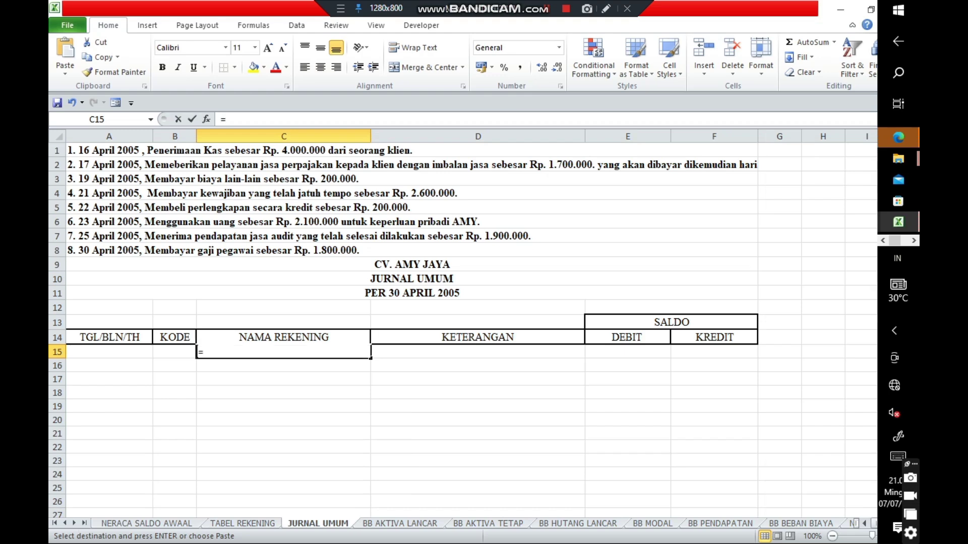
{"action": "type", "text": "v"}
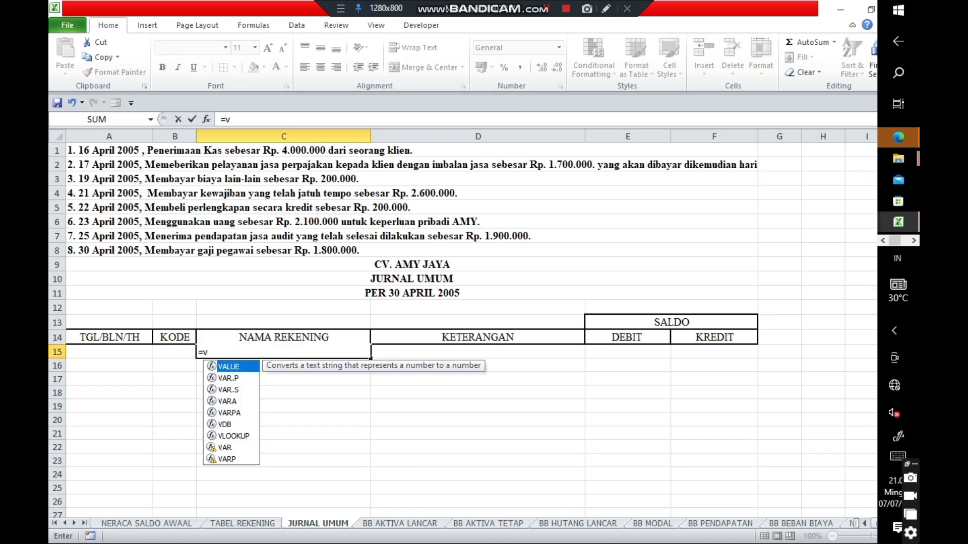
{"action": "key", "text": "Down"}
{"action": "key", "text": "Down"}
{"action": "key", "text": "Down"}
{"action": "key", "text": "Down"}
{"action": "key", "text": "Down"}
{"action": "key", "text": "Down"}
{"action": "key", "text": "Tab"}
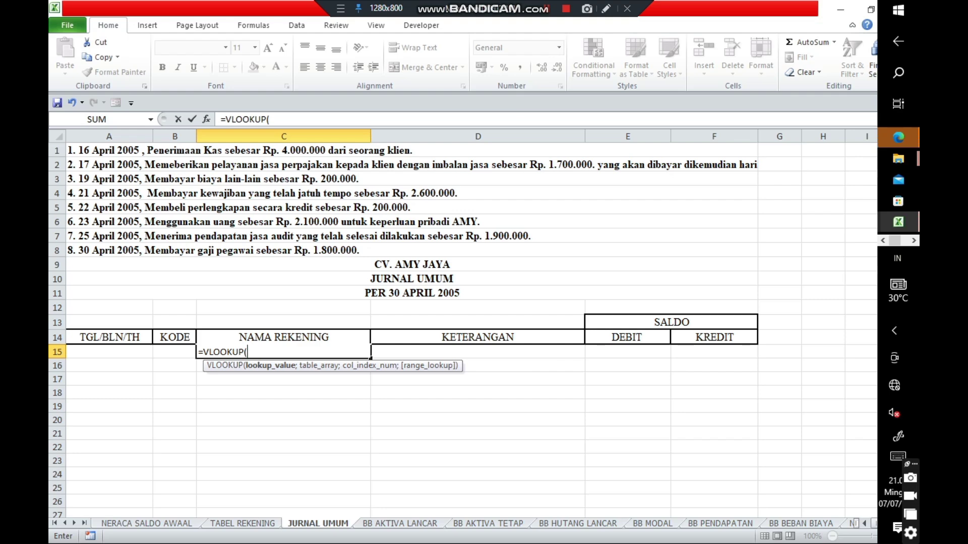
{"action": "key", "text": "Left"}
{"action": "type", "text": ";"}
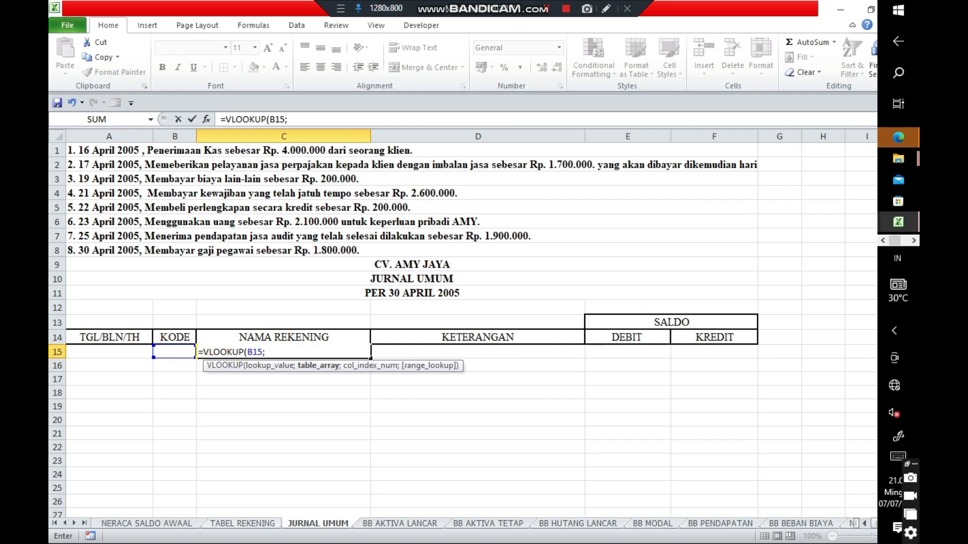
- Complete the VLOOKUP with the absolute range $A$4:$B$17 from TABEL REKENING as the table array and 2 as the column index
{"action": "key", "text": "ctrl+Page_Up"}
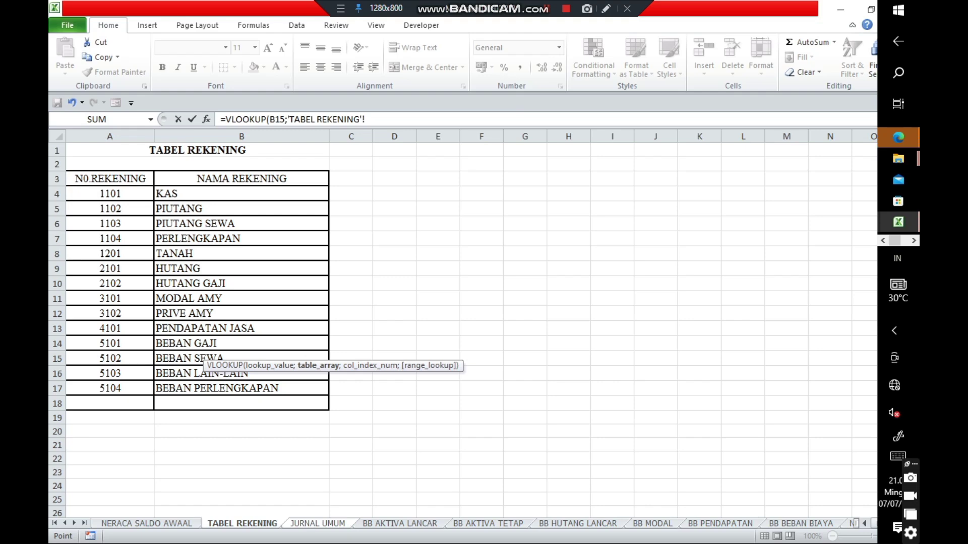
{"action": "left_click_drag", "start_coordinate": [110, 194], "coordinate": [325, 393]}
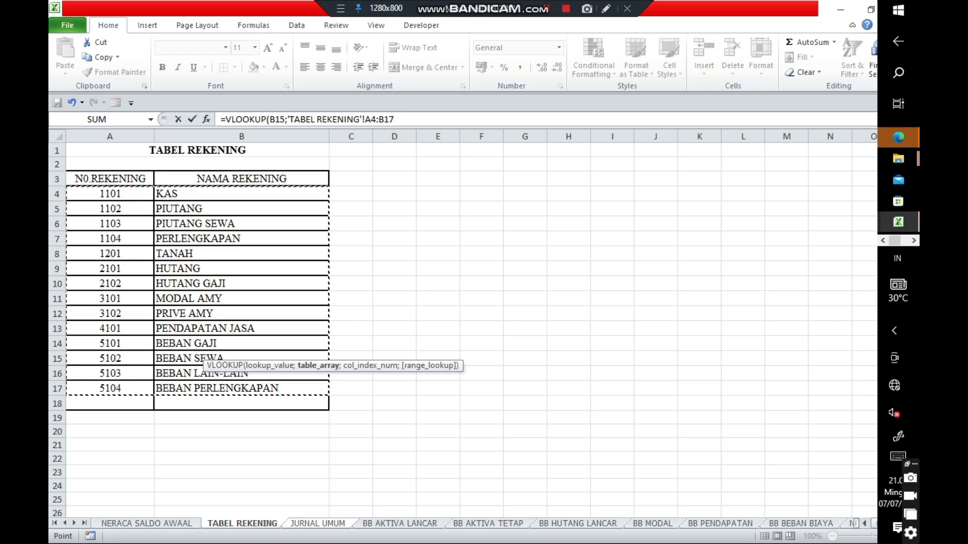
{"action": "key", "text": "F4"}
{"action": "type", "text": ";"}
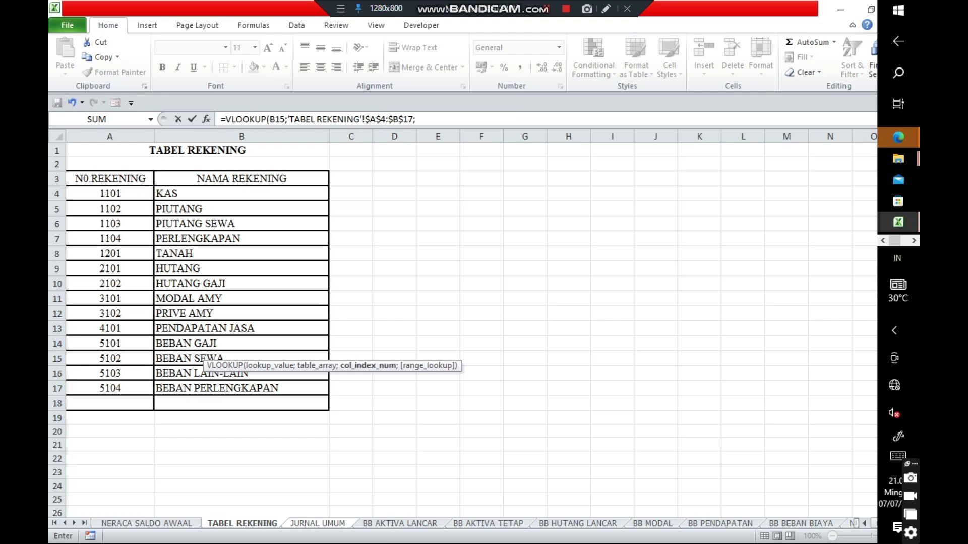
{"action": "type", "text": "2"}
{"action": "key", "text": "Return"}
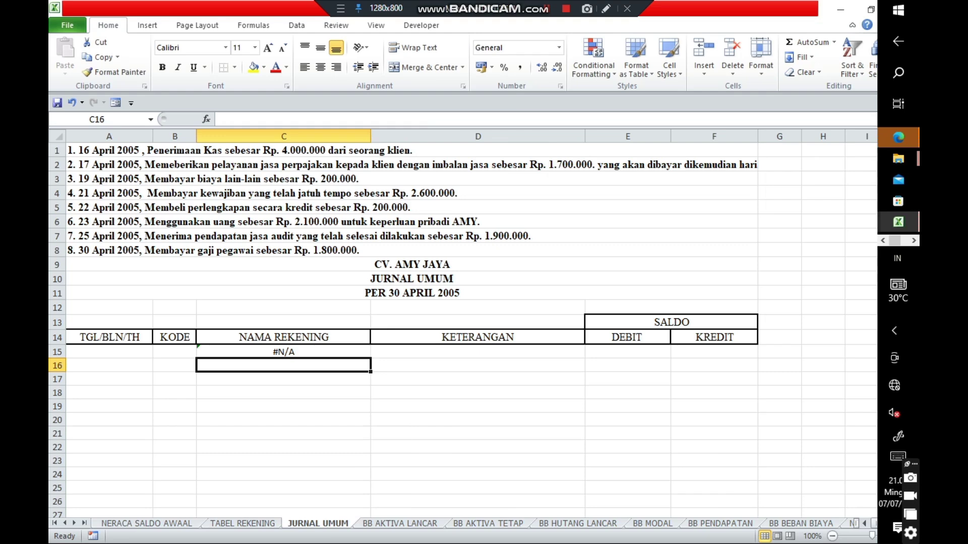
{"action": "left_click", "coordinate": [175, 365]}
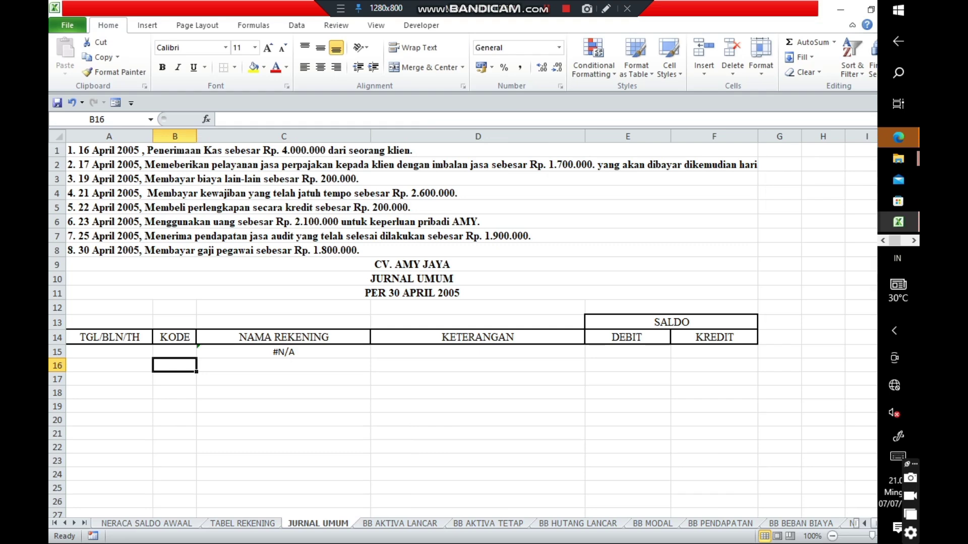
{"action": "left_click", "coordinate": [109, 352]}
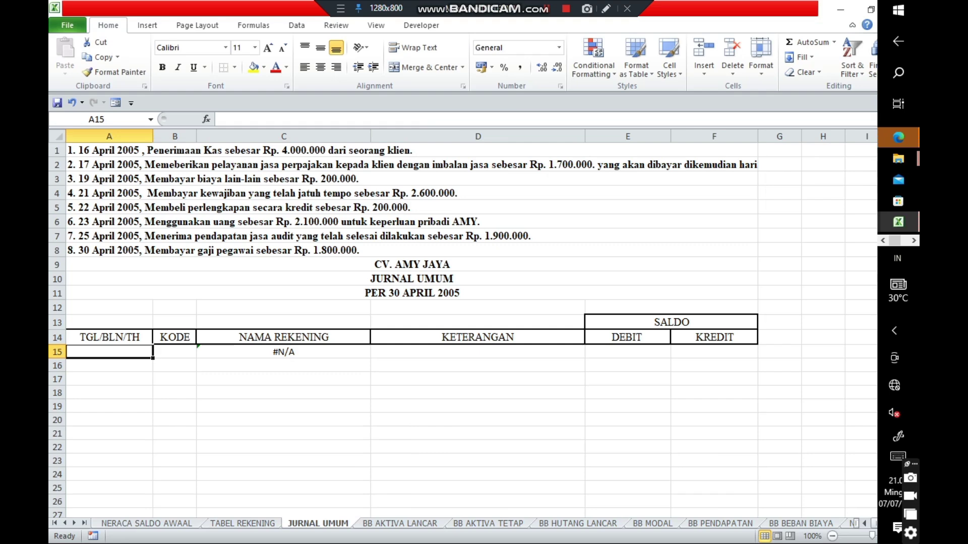
{"action": "left_click", "coordinate": [174, 352]}
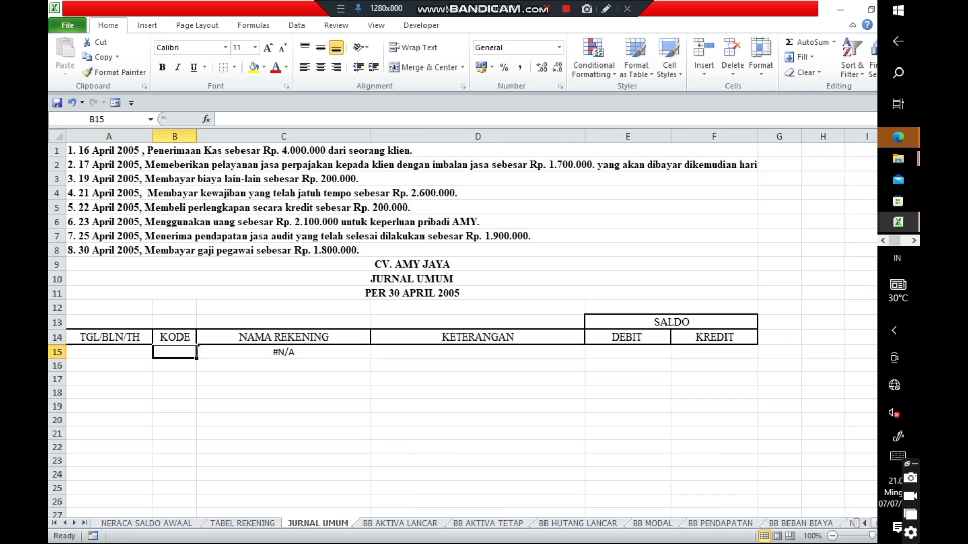
{"action": "left_click", "coordinate": [478, 352]}
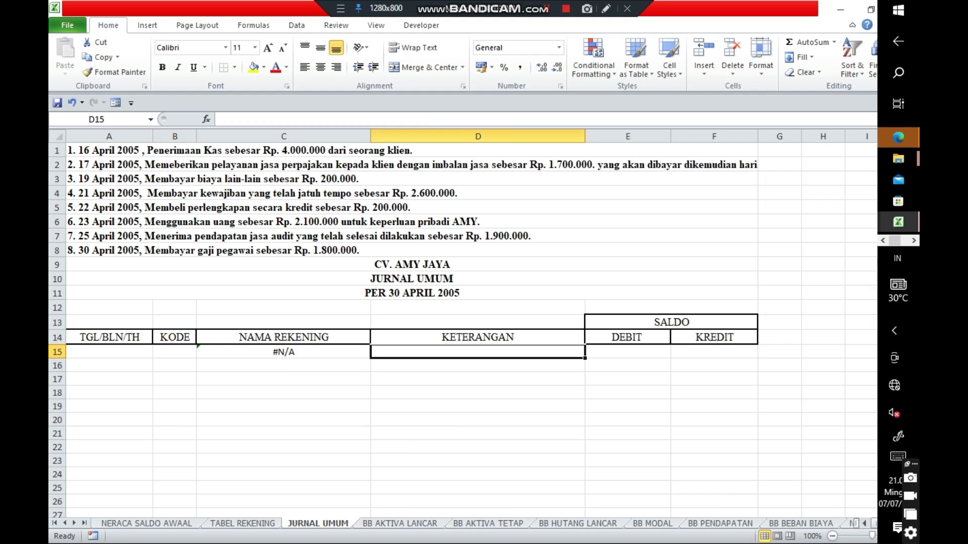
{"action": "left_click", "coordinate": [628, 352]}
{"action": "left_click", "coordinate": [714, 352]}
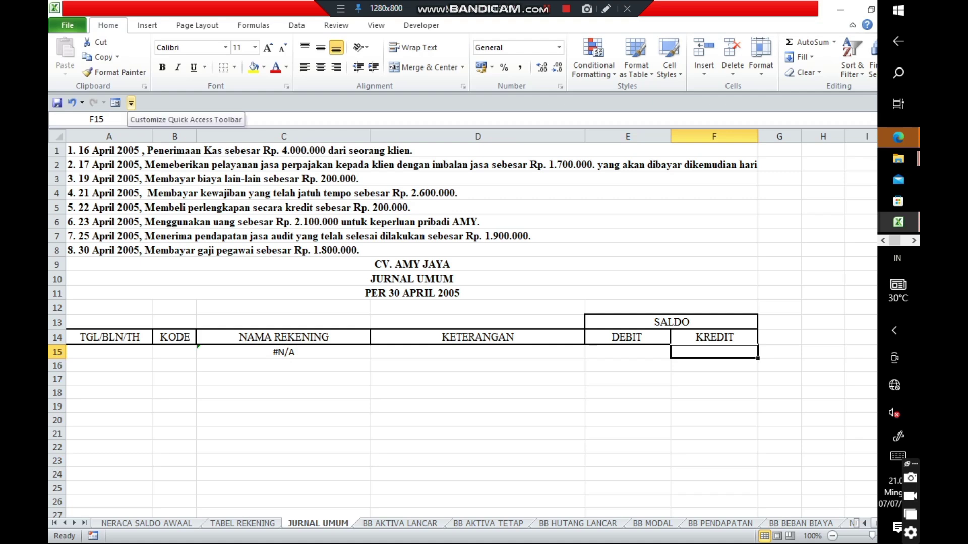
- Locate the Form command among the Commands Not in the Ribbon in the Quick Access Toolbar options, and close the options without changes
{"action": "left_click", "coordinate": [131, 103]}
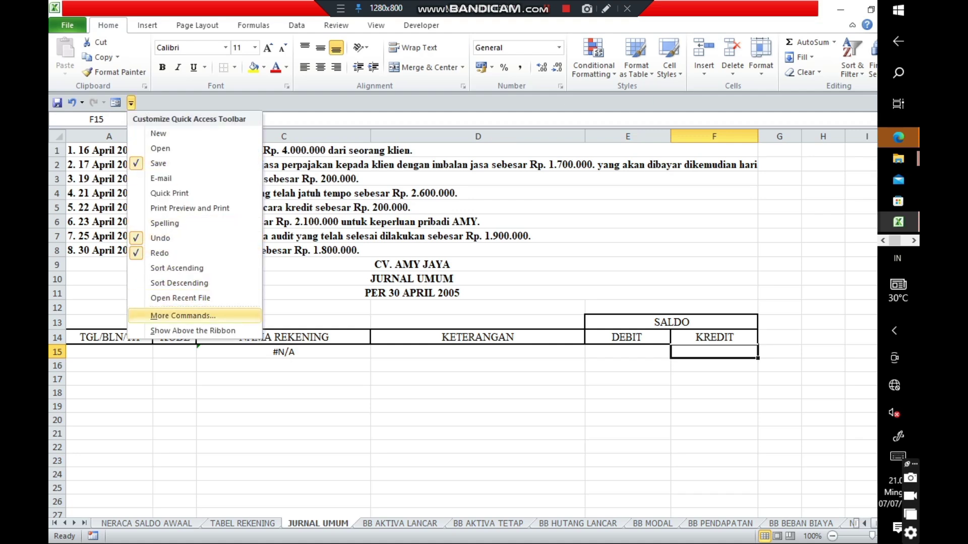
{"action": "left_click", "coordinate": [182, 316]}
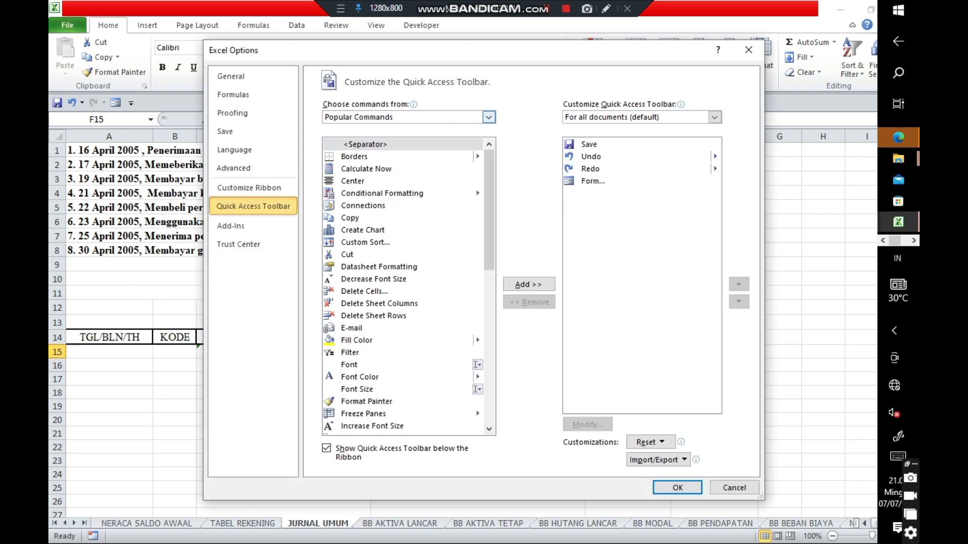
{"action": "left_click", "coordinate": [488, 117]}
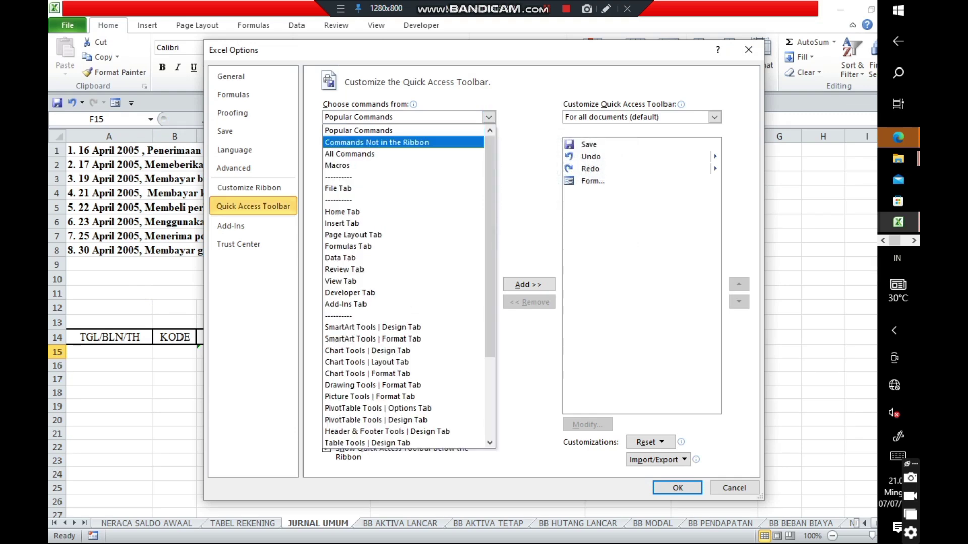
{"action": "left_click", "coordinate": [377, 142]}
{"action": "scroll", "coordinate": [404, 286], "scroll_direction": "down", "scroll_amount": 20}
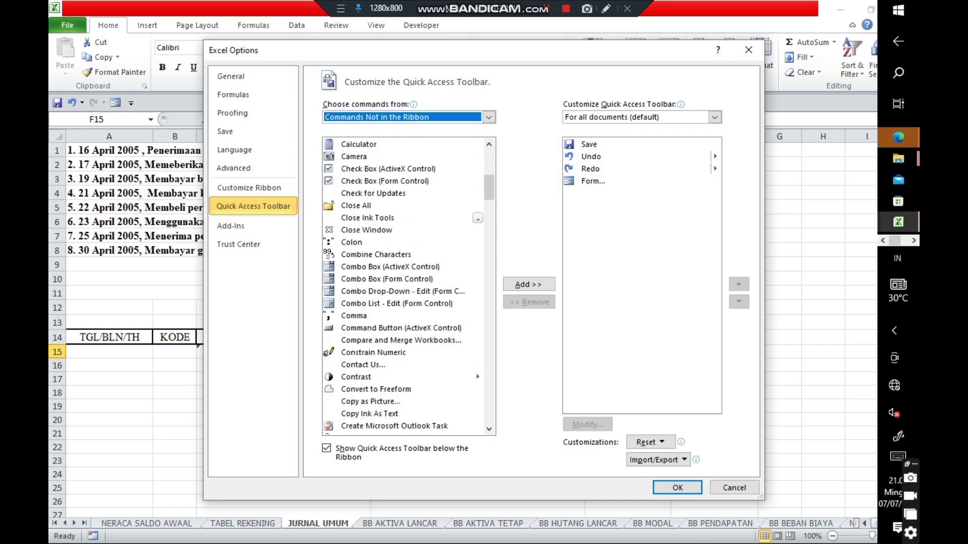
{"action": "scroll", "coordinate": [404, 286], "scroll_direction": "down", "scroll_amount": 3}
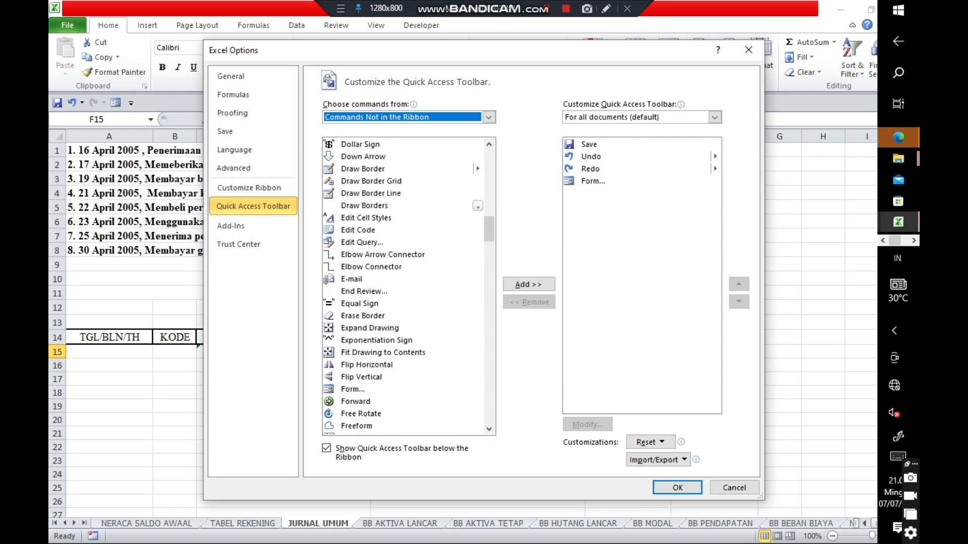
{"action": "scroll", "coordinate": [403, 286], "scroll_direction": "down", "scroll_amount": 1}
{"action": "left_click", "coordinate": [352, 357]}
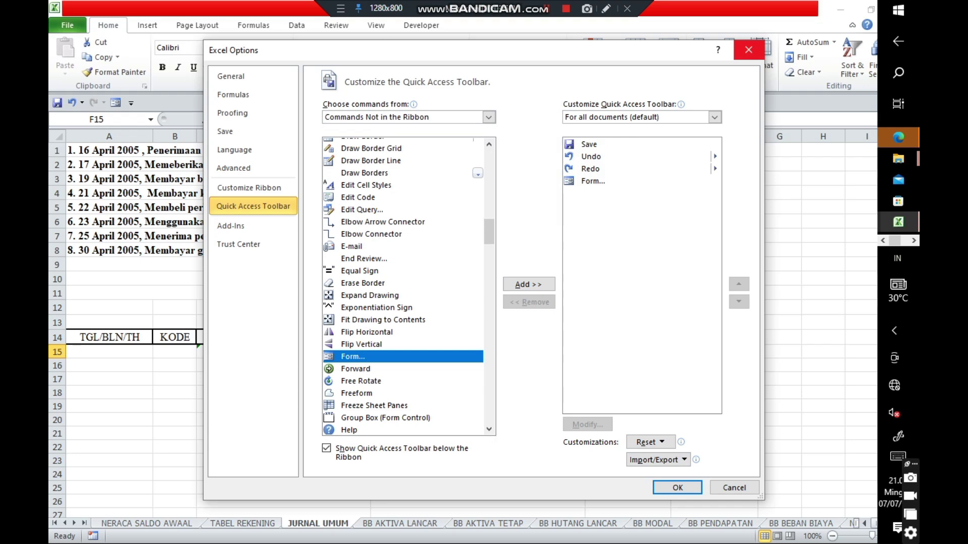
{"action": "left_click", "coordinate": [748, 50]}
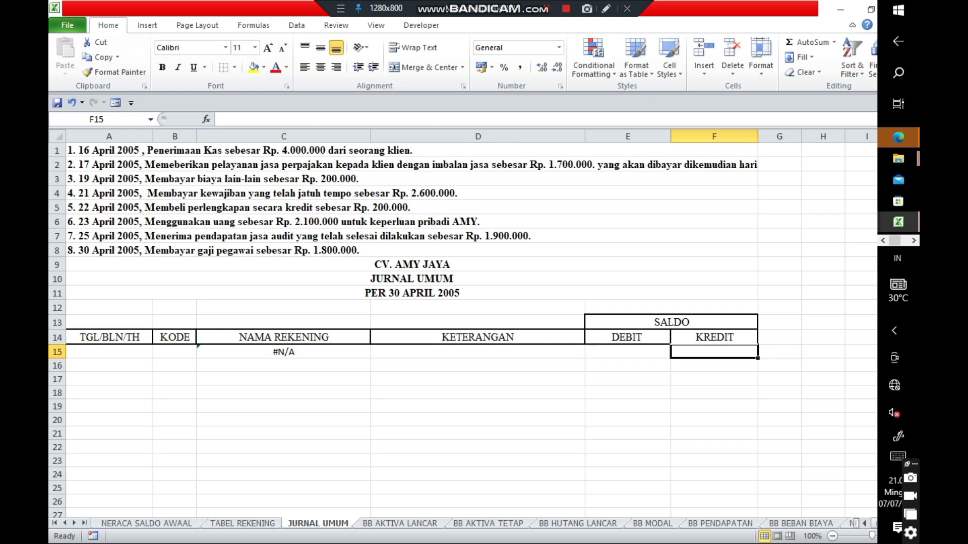
- Open the data entry form for the journal headers A14:F14 and enter date 16/4/2005 and account code 1101
{"action": "left_click", "coordinate": [110, 337]}
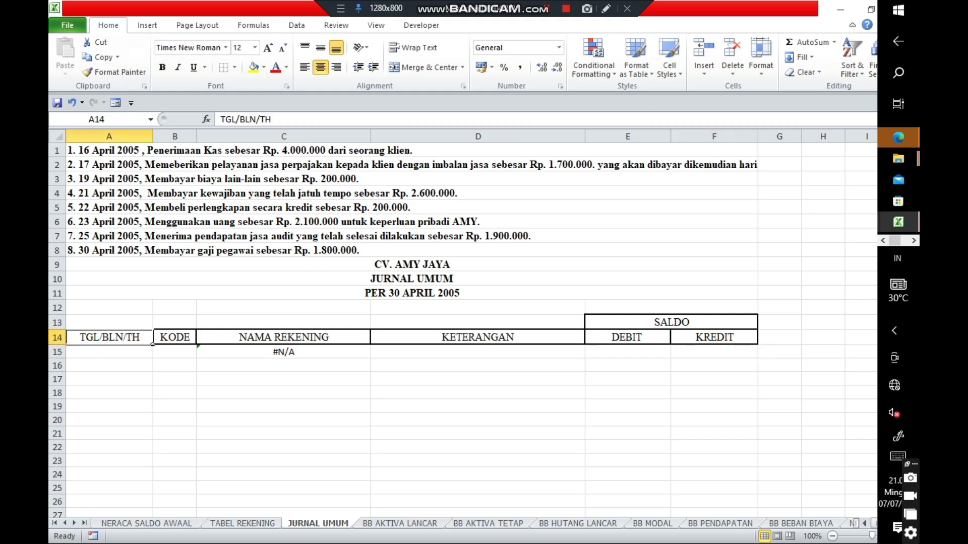
{"action": "left_click_drag", "start_coordinate": [153, 344], "coordinate": [758, 345]}
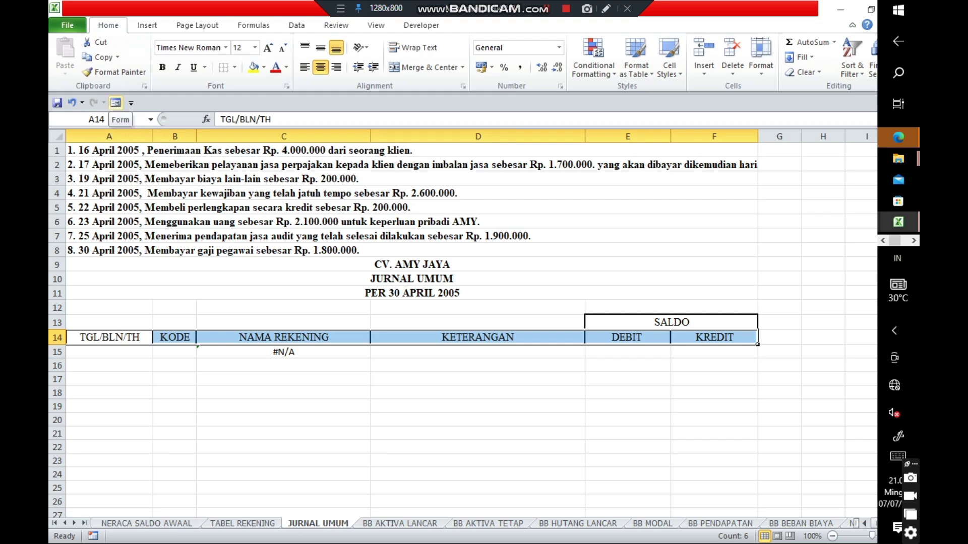
{"action": "left_click", "coordinate": [115, 103]}
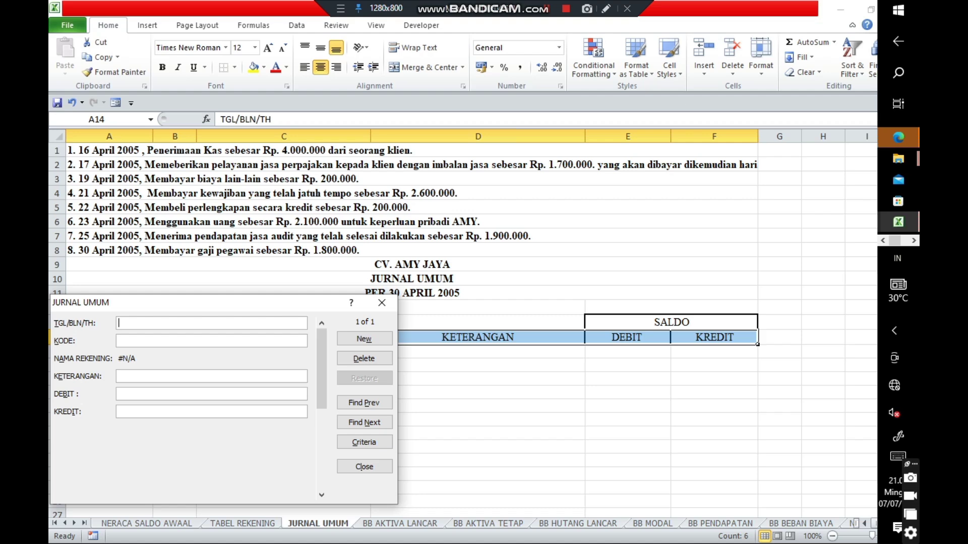
{"action": "type", "text": "116"}
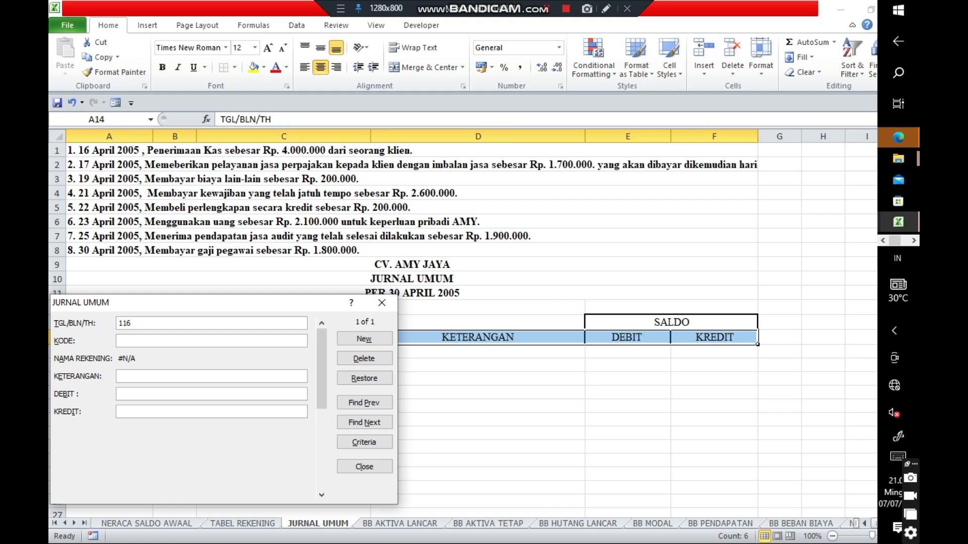
{"action": "key", "text": "BackSpace"}
{"action": "key", "text": "BackSpace"}
{"action": "type", "text": "6/"}
{"action": "type", "text": "4/"}
{"action": "type", "text": "2005"}
{"action": "type", "text": "11"}
{"action": "type", "text": "01"}
{"action": "type", "text": "pendapa"}
{"action": "type", "text": "tan"}
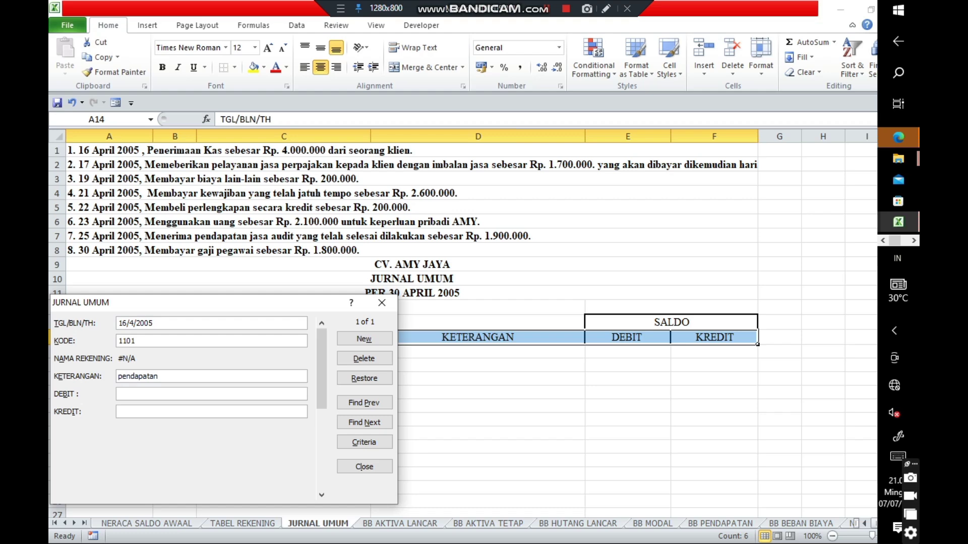
{"action": "key", "text": "BackSpace"}
{"action": "key", "text": "BackSpace"}
{"action": "key", "text": "BackSpace"}
{"action": "key", "text": "BackSpace"}
{"action": "key", "text": "BackSpace"}
{"action": "key", "text": "BackSpace"}
{"action": "key", "text": "BackSpace"}
{"action": "key", "text": "BackSpace"}
{"action": "key", "text": "BackSpace"}
{"action": "key", "text": "BackSpace"}
- Enter PENDAPATAN as the description and 4000000 as the debit, and save the record to start a new one
{"action": "type", "text": "PW"}
{"action": "key", "text": "BackSpace"}
{"action": "type", "text": "ENDAPATAN"}
{"action": "type", "text": "4000000"}
{"action": "left_click", "coordinate": [364, 338]}
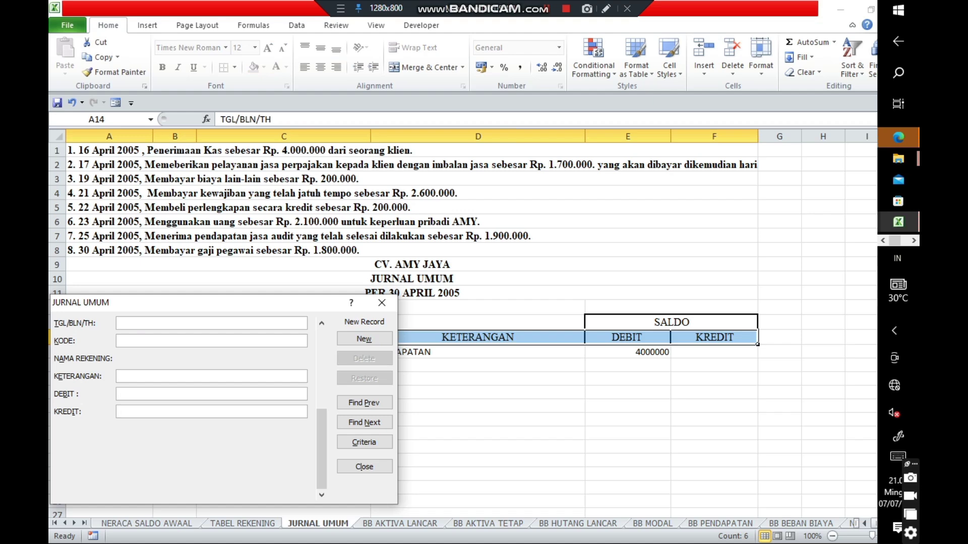
- Add a second journal record dated 16/4/2005 with code 1102, description PENDAPATAN and credit 4000000, and close the form
{"action": "type", "text": "4000000"}
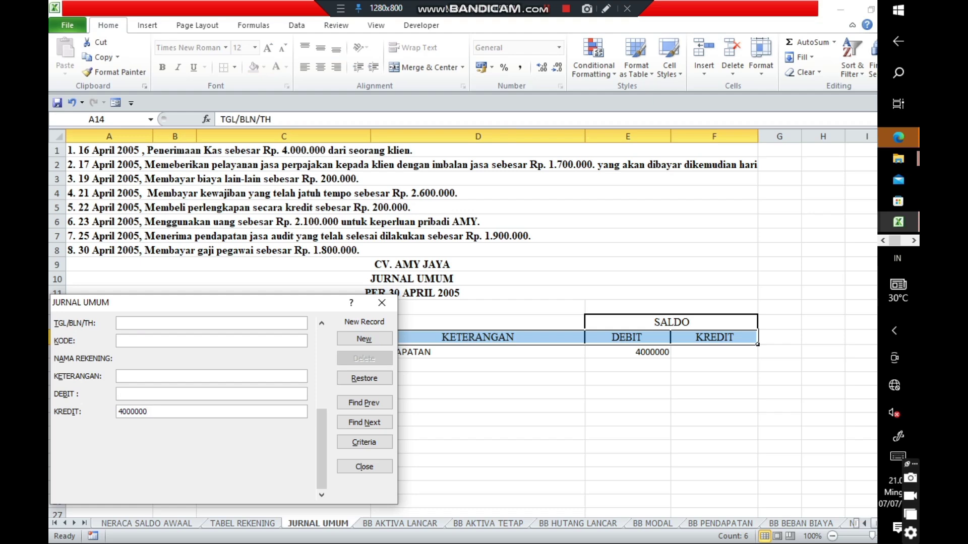
{"action": "type", "text": "16"}
{"action": "type", "text": "/"}
{"action": "type", "text": "4/20"}
{"action": "type", "text": "05"}
{"action": "type", "text": "11"}
{"action": "type", "text": "02"}
{"action": "type", "text": "PENDA"}
{"action": "type", "text": "PATAN"}
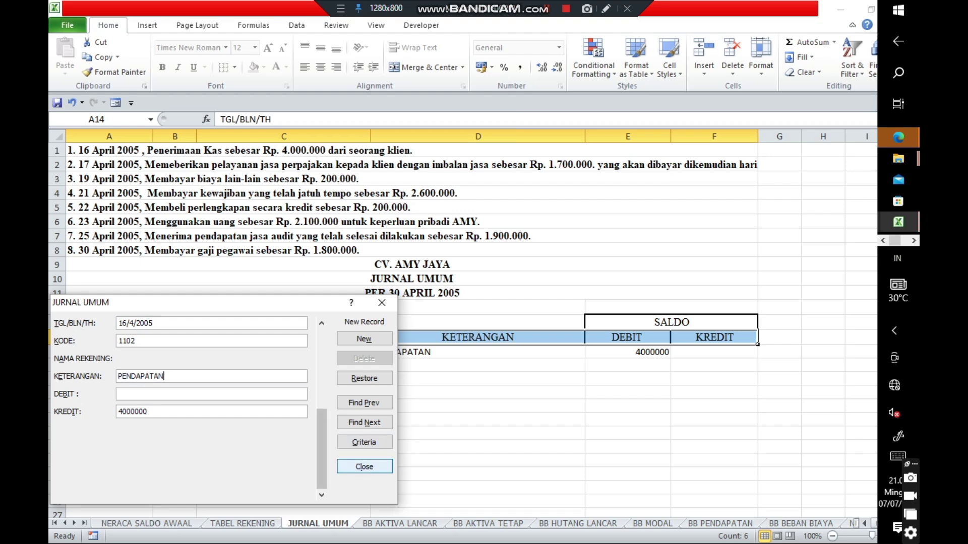
{"action": "left_click", "coordinate": [364, 466]}
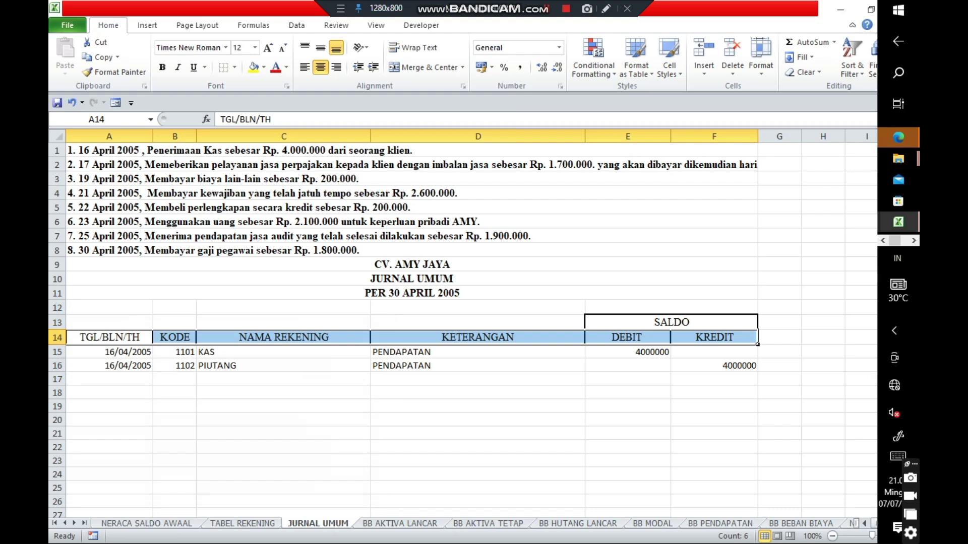
- Switch to the other open workbook and copy the journal entries A6:F22 from its JURNAL UMUM sheet
{"action": "left_click", "coordinate": [477, 392]}
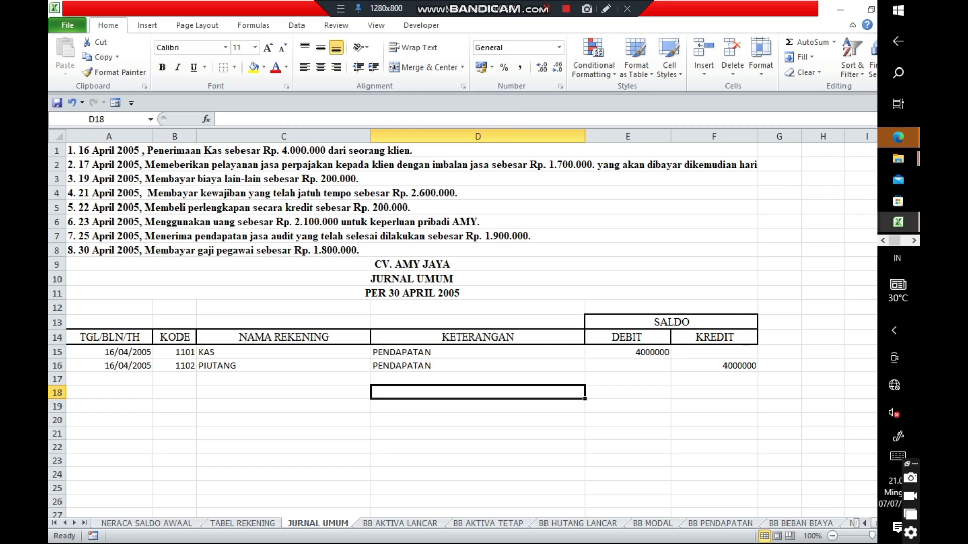
{"action": "left_click", "coordinate": [898, 221]}
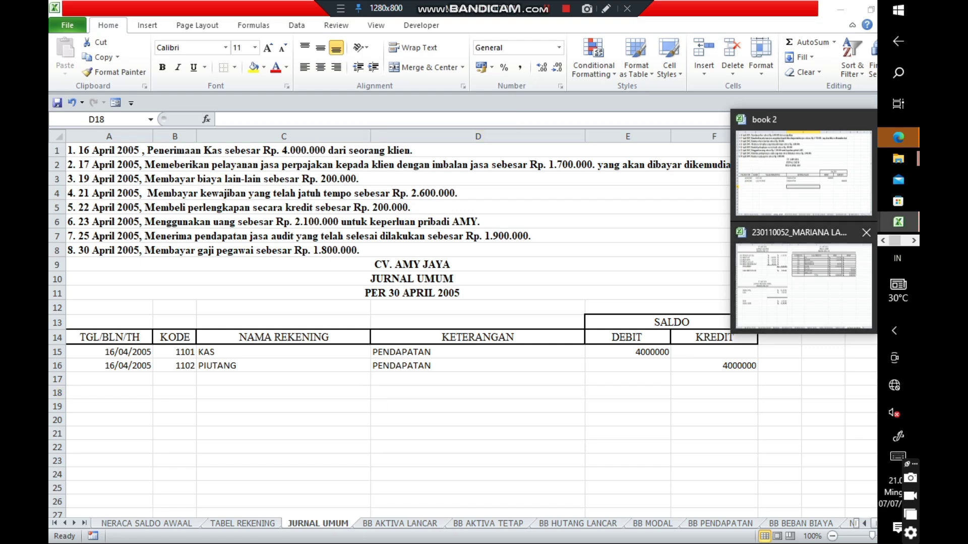
{"action": "left_click", "coordinate": [803, 285]}
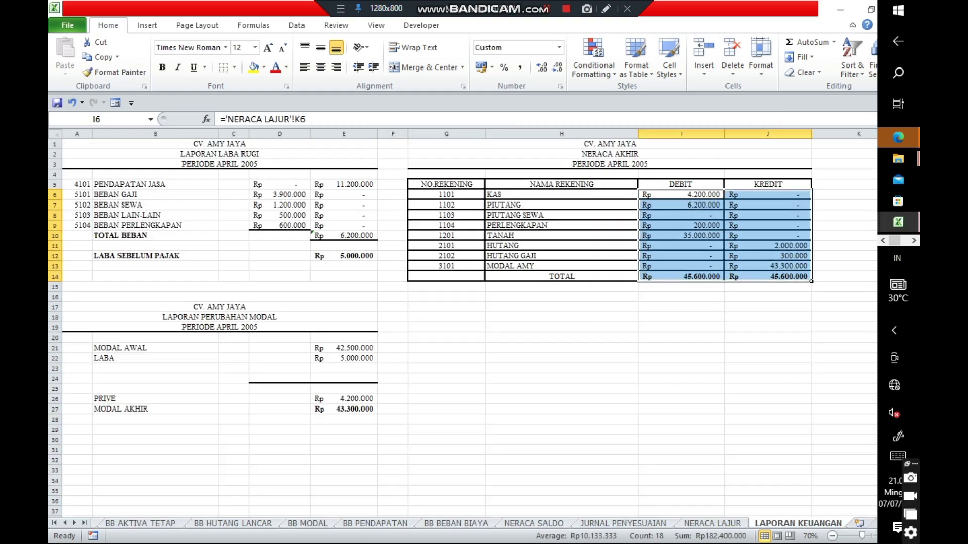
{"action": "left_click", "coordinate": [55, 523]}
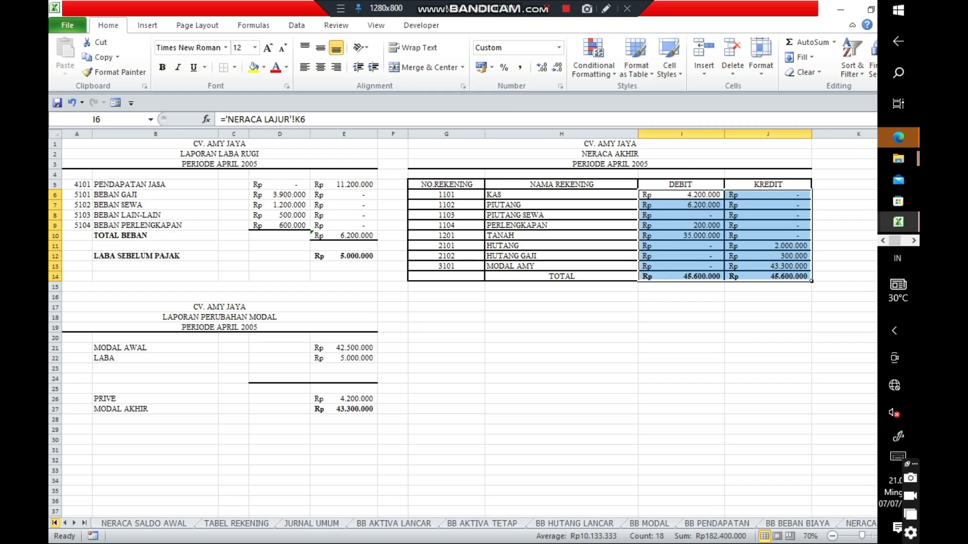
{"action": "left_click", "coordinate": [312, 524]}
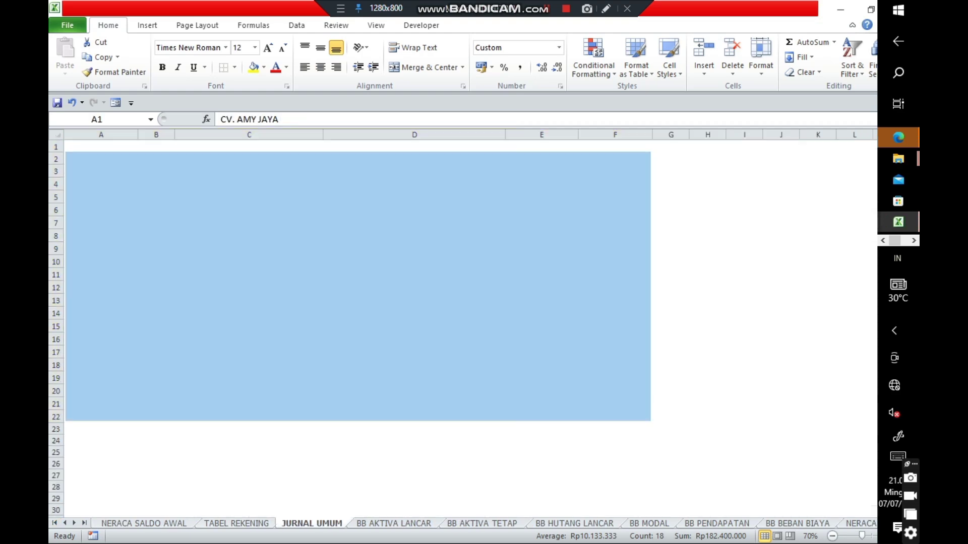
{"action": "left_click", "coordinate": [101, 197]}
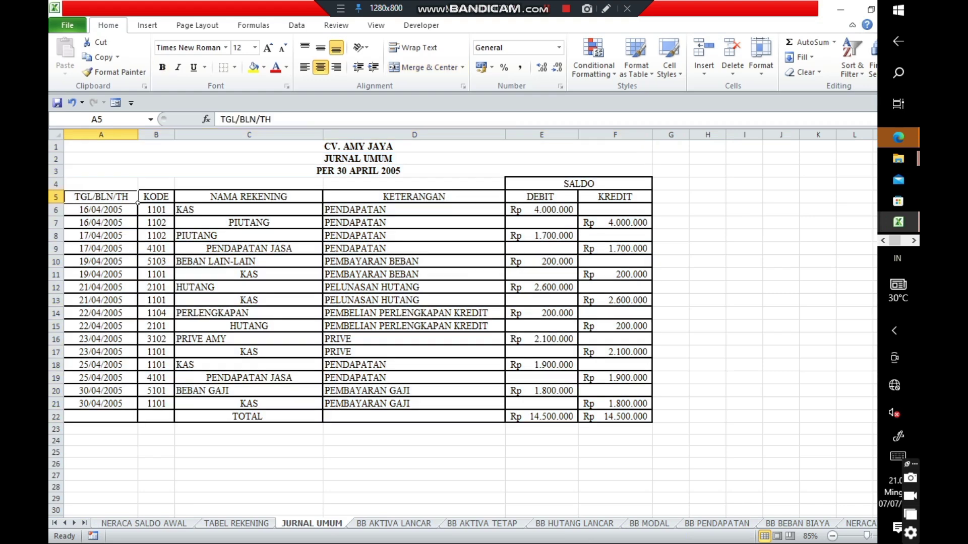
{"action": "left_click_drag", "start_coordinate": [135, 207], "coordinate": [322, 254]}
{"action": "left_click_drag", "start_coordinate": [504, 368], "coordinate": [615, 416]}
{"action": "key", "text": "ctrl+c"}
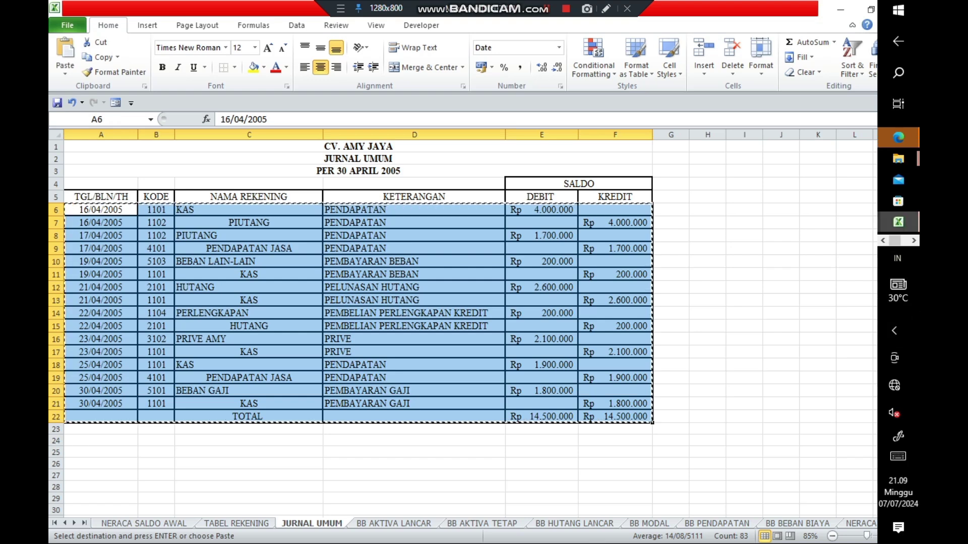
- Return to the book 2 workbook with the journal entries still copied
{"action": "mouse_move", "coordinate": [898, 222]}
{"action": "left_click", "coordinate": [804, 174]}
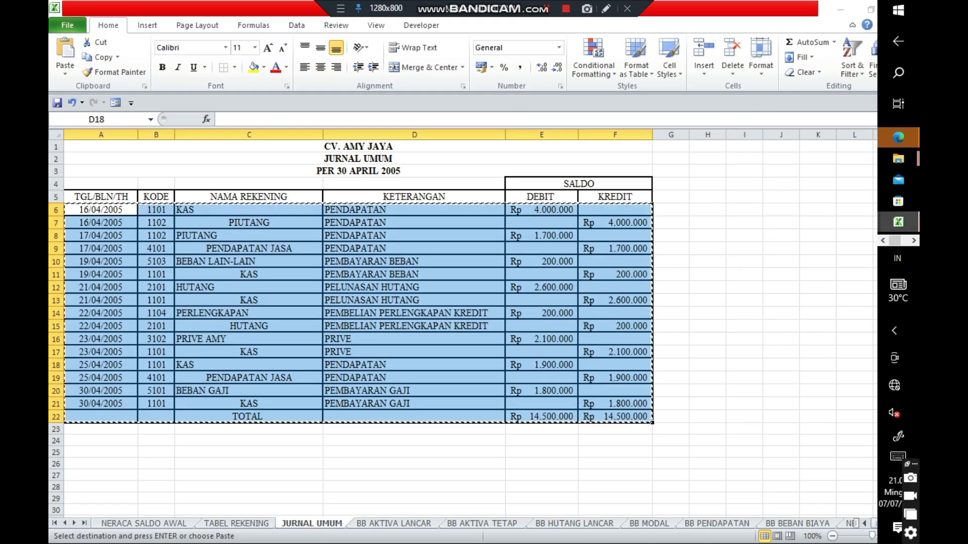
{"action": "mouse_move", "coordinate": [898, 221]}
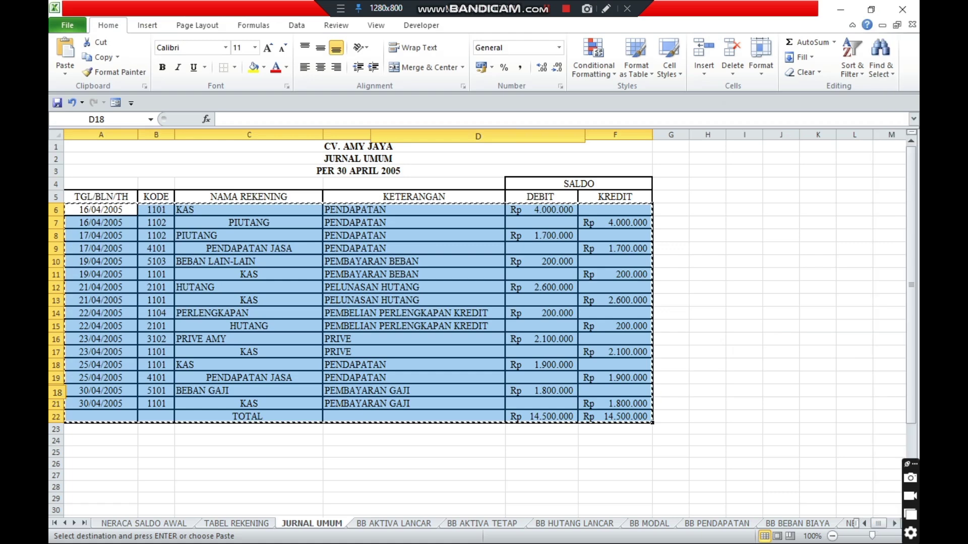
{"action": "left_click", "coordinate": [898, 222]}
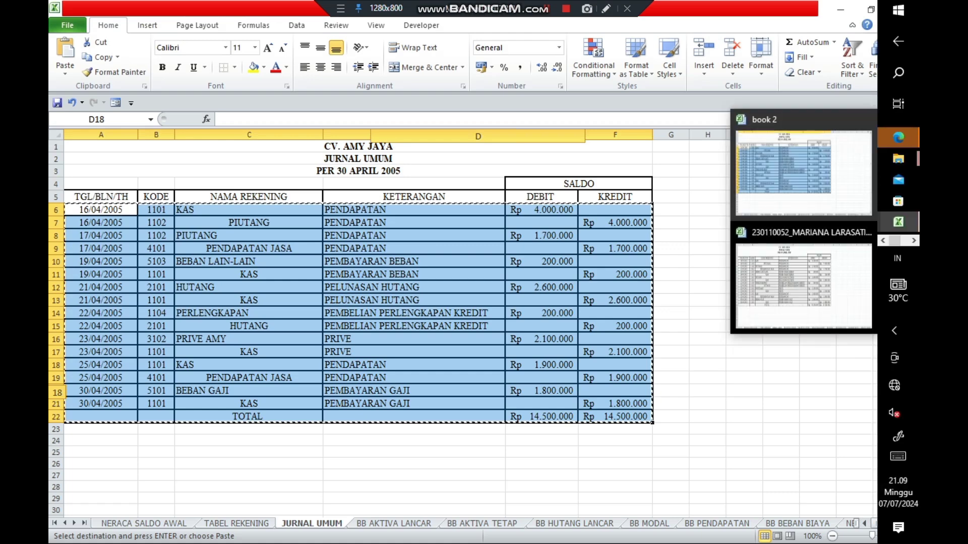
{"action": "left_click", "coordinate": [478, 323]}
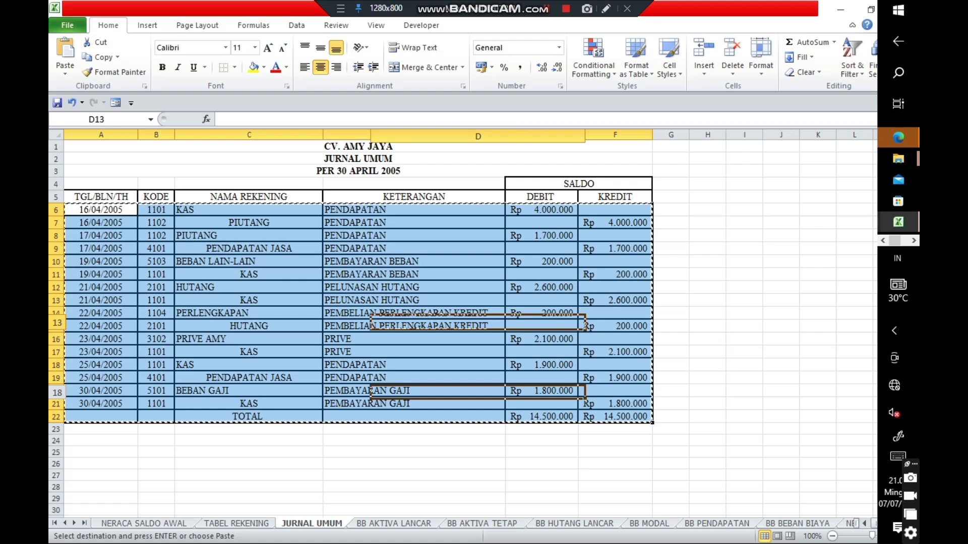
{"action": "left_click", "coordinate": [714, 338]}
{"action": "left_click", "coordinate": [714, 420]}
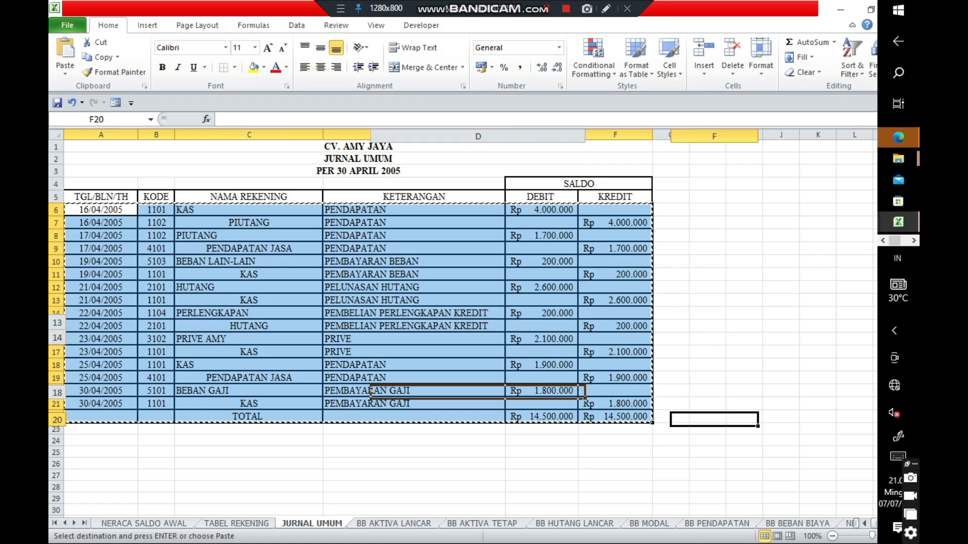
{"action": "left_click", "coordinate": [477, 474]}
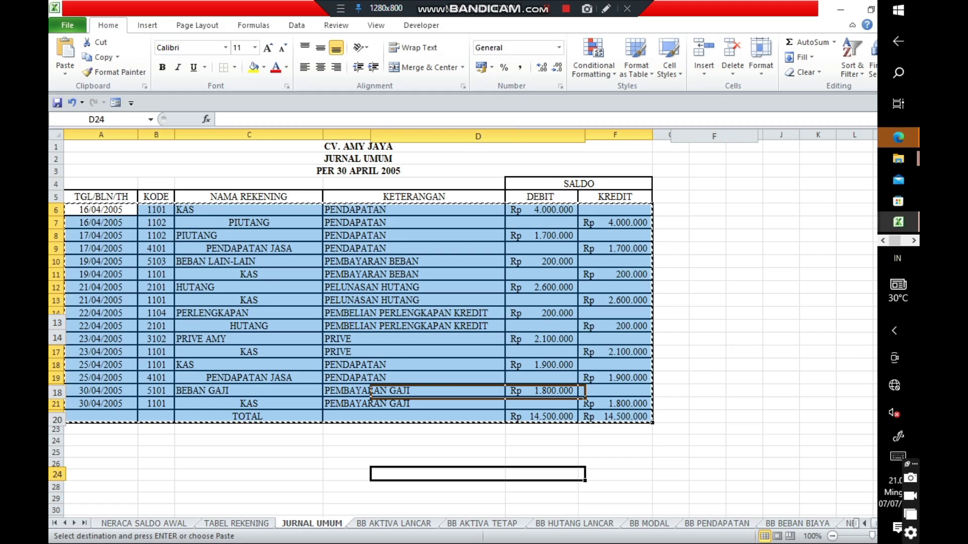
{"action": "left_click", "coordinate": [412, 207]}
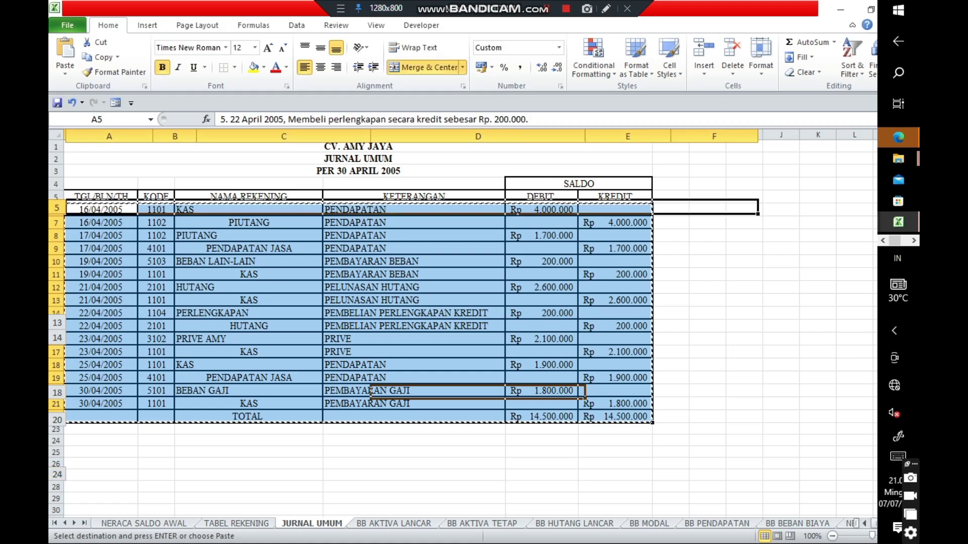
{"action": "key", "text": "ctrl+v"}
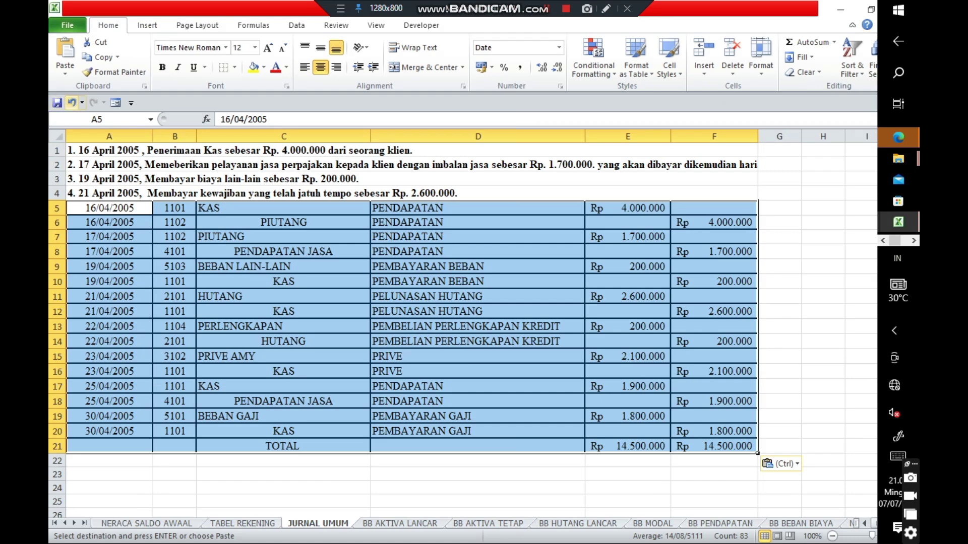
{"action": "left_click", "coordinate": [71, 102]}
- Paste the copied journal entries at A15 of the JURNAL UMUM sheet, over the two form-entered records
{"action": "left_click", "coordinate": [175, 379]}
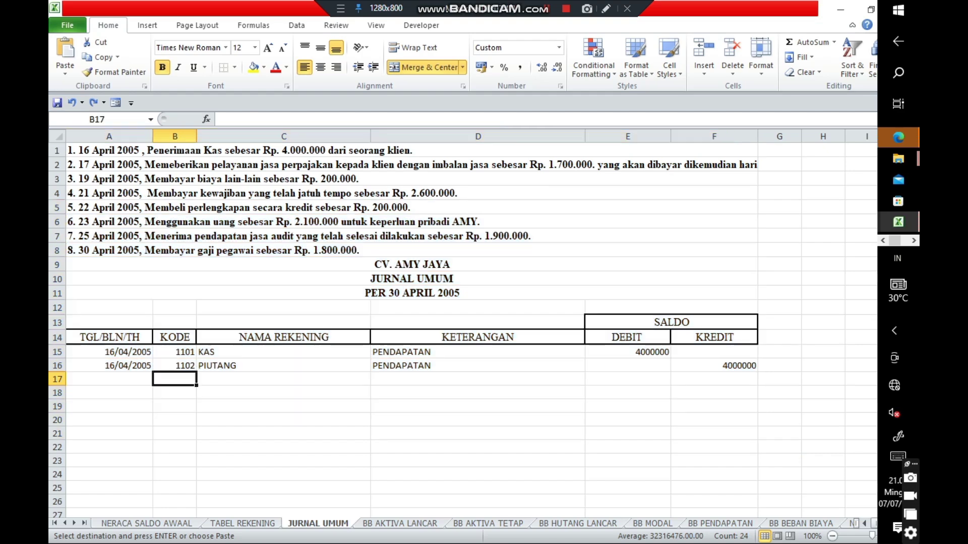
{"action": "left_click", "coordinate": [108, 352]}
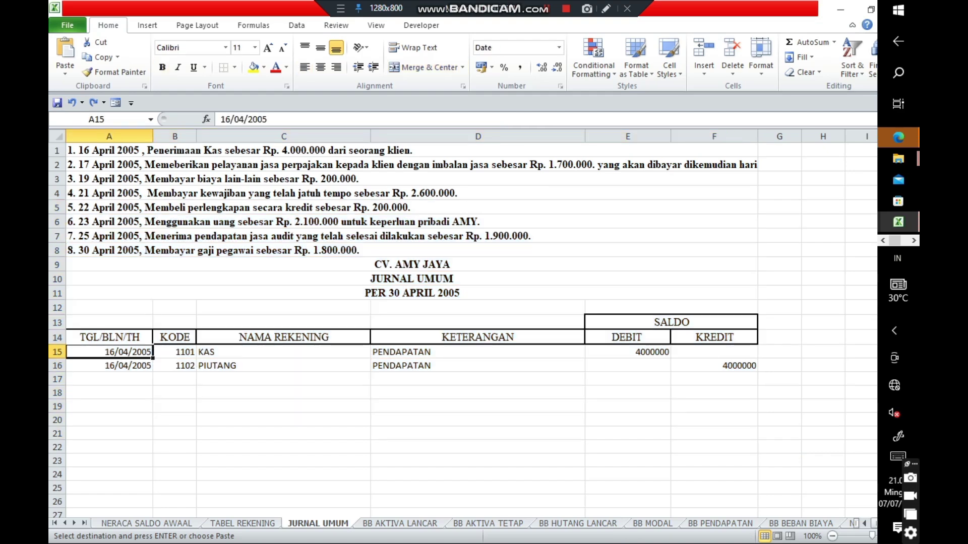
{"action": "key", "text": "ctrl+v"}
{"action": "left_click", "coordinate": [779, 382]}
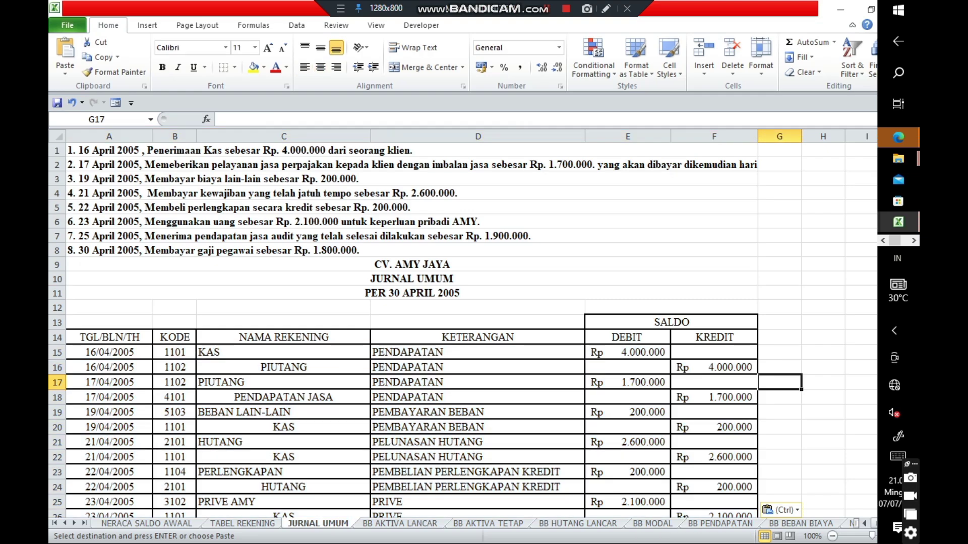
- Review the pasted journal in rows 13 to 31 and inspect the debit and credit total formulas in row 31
{"action": "scroll", "coordinate": [463, 331], "scroll_direction": "down", "scroll_amount": 3}
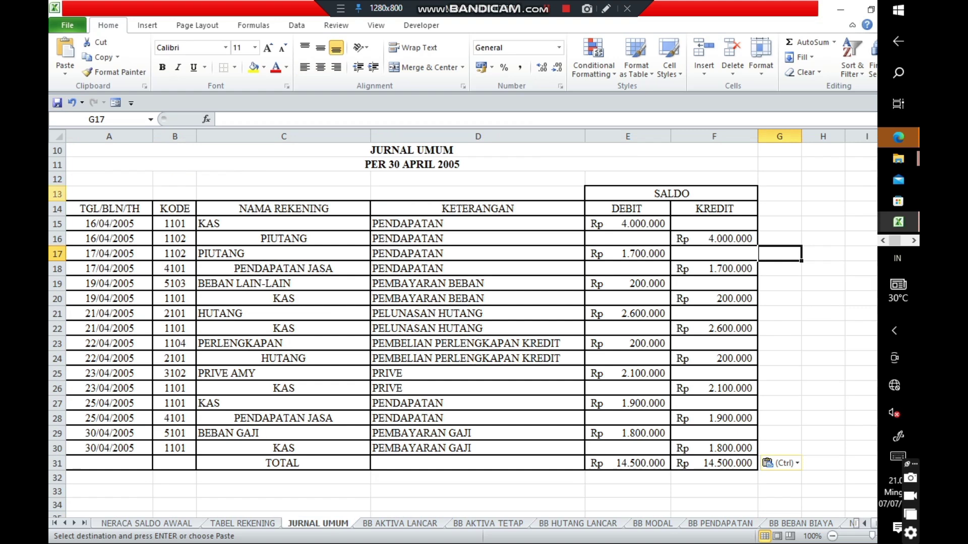
{"action": "left_click_drag", "start_coordinate": [57, 193], "coordinate": [57, 465]}
{"action": "scroll", "coordinate": [463, 327], "scroll_direction": "up", "scroll_amount": 1}
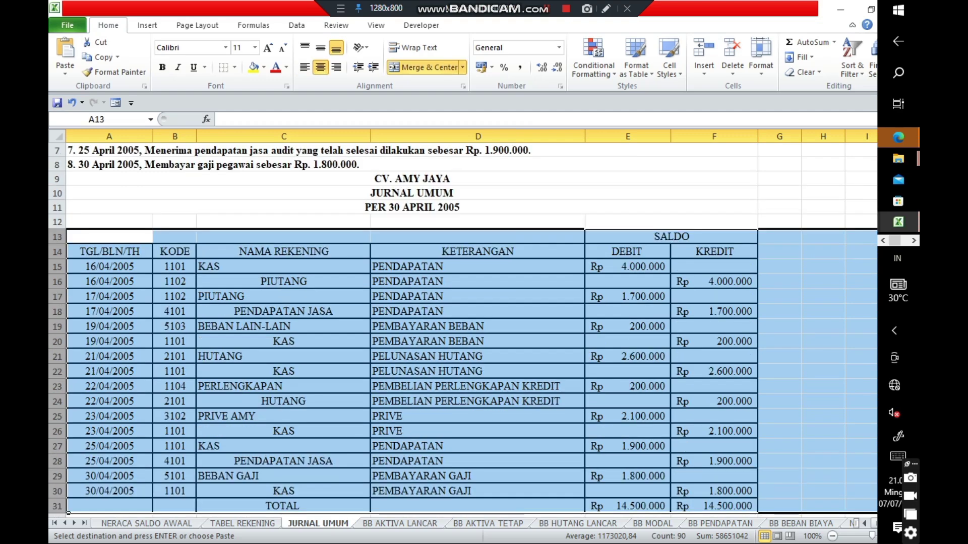
{"action": "scroll", "coordinate": [464, 327], "scroll_direction": "down", "scroll_amount": 1}
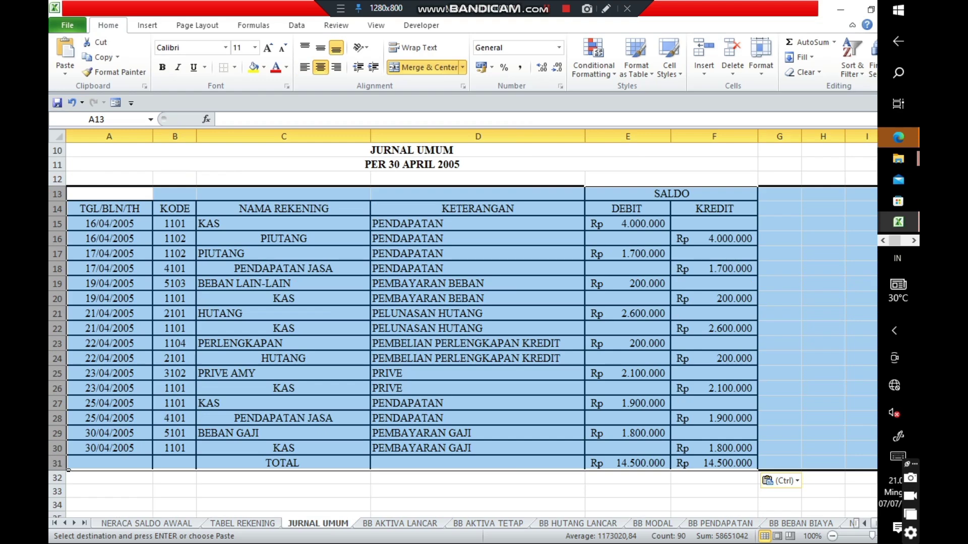
{"action": "left_click", "coordinate": [628, 463]}
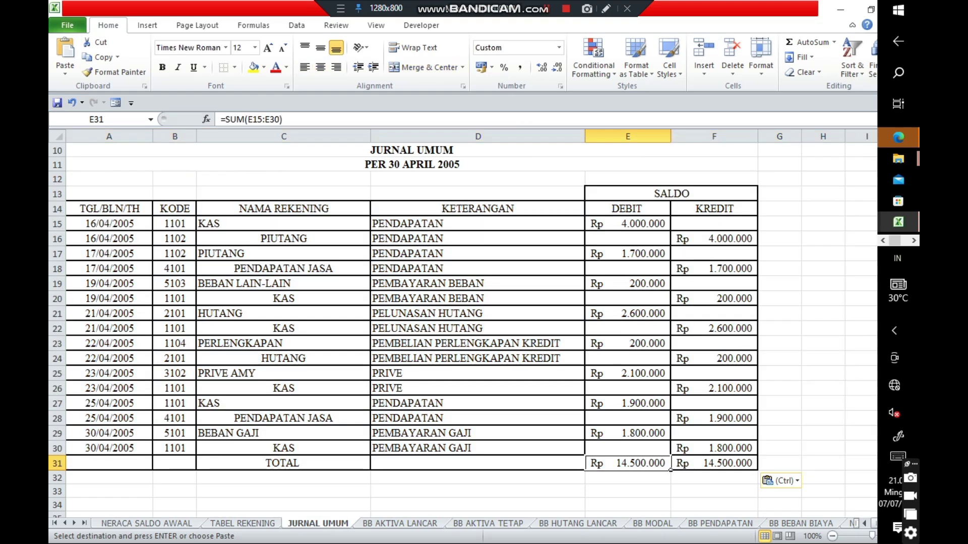
{"action": "left_click", "coordinate": [669, 215]}
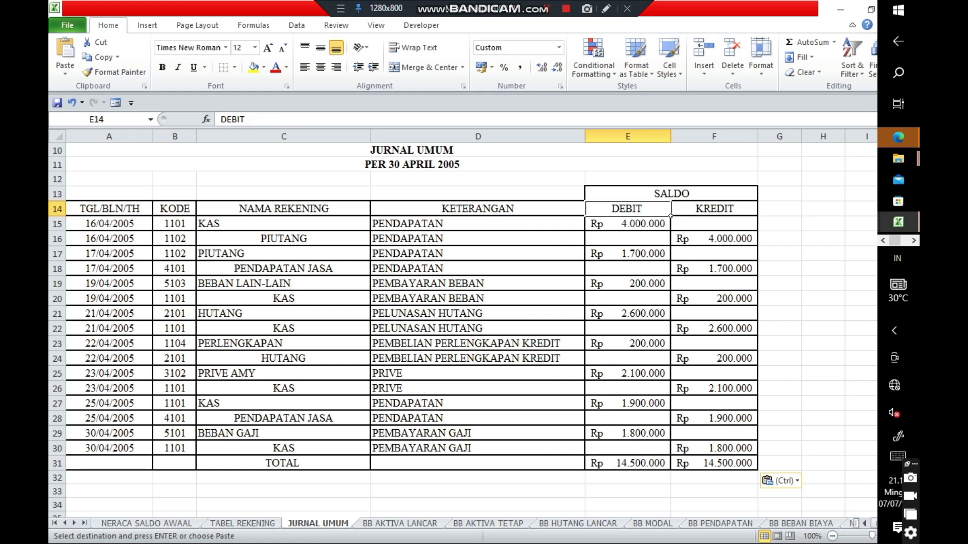
{"action": "left_click", "coordinate": [714, 463]}
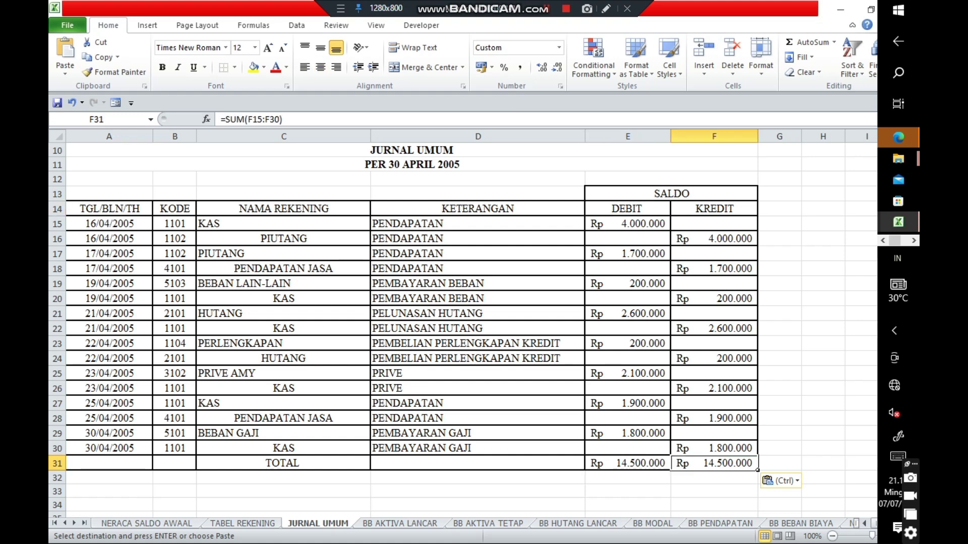
- Re-enter the debit total in E31 of the JURNAL UMUM sheet as =SUM(E15:E29) and check both totals in row 31
{"action": "left_click", "coordinate": [627, 463]}
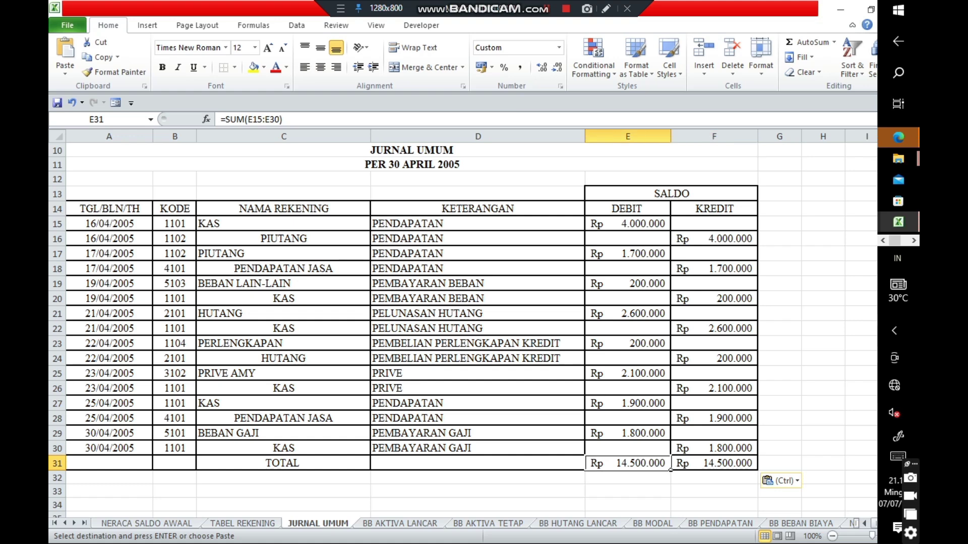
{"action": "type", "text": "="}
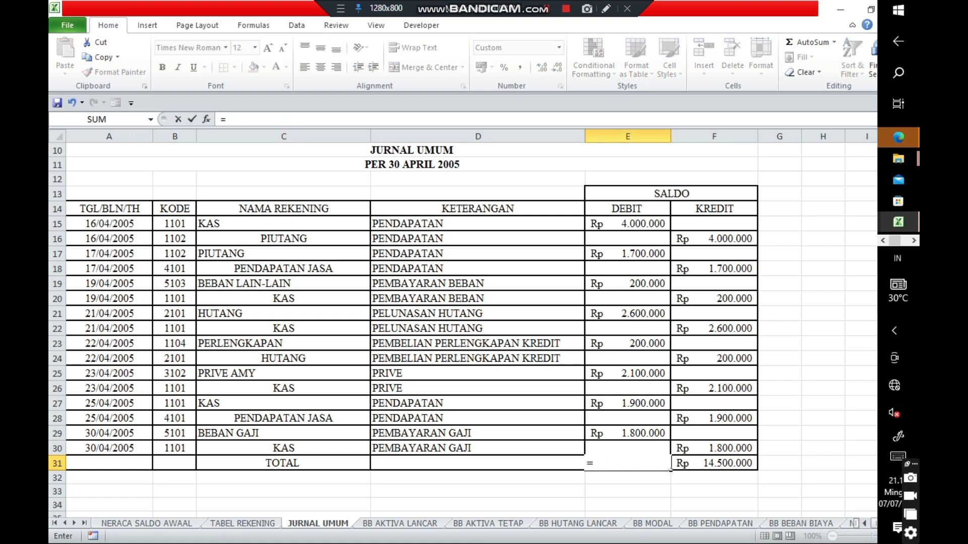
{"action": "type", "text": "SUM"}
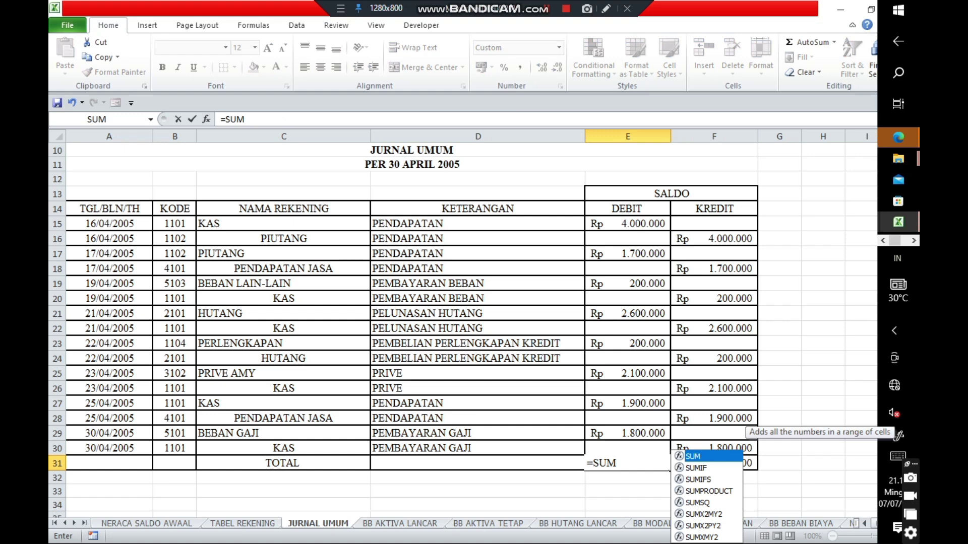
{"action": "type", "text": "("}
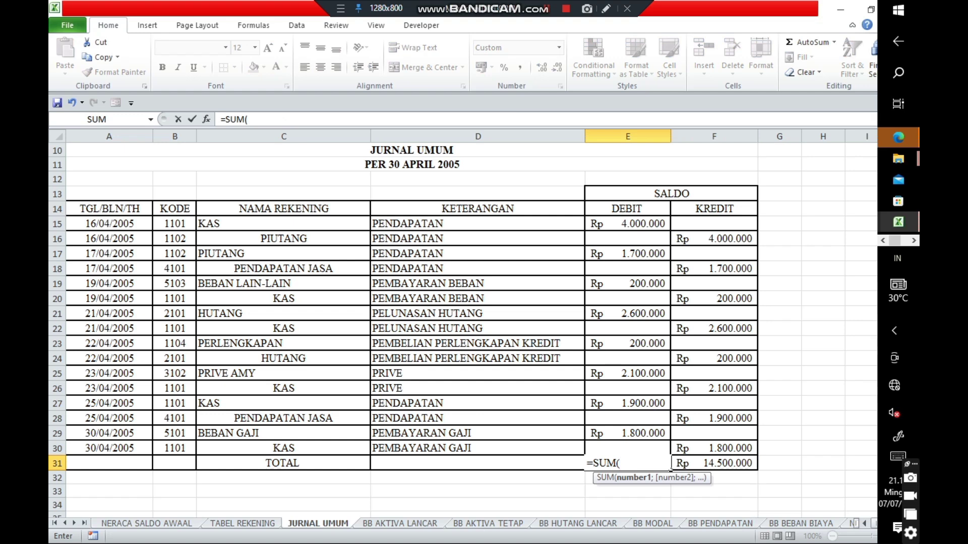
{"action": "left_click", "coordinate": [628, 224]}
{"action": "left_click_drag", "start_coordinate": [628, 224], "coordinate": [650, 438]}
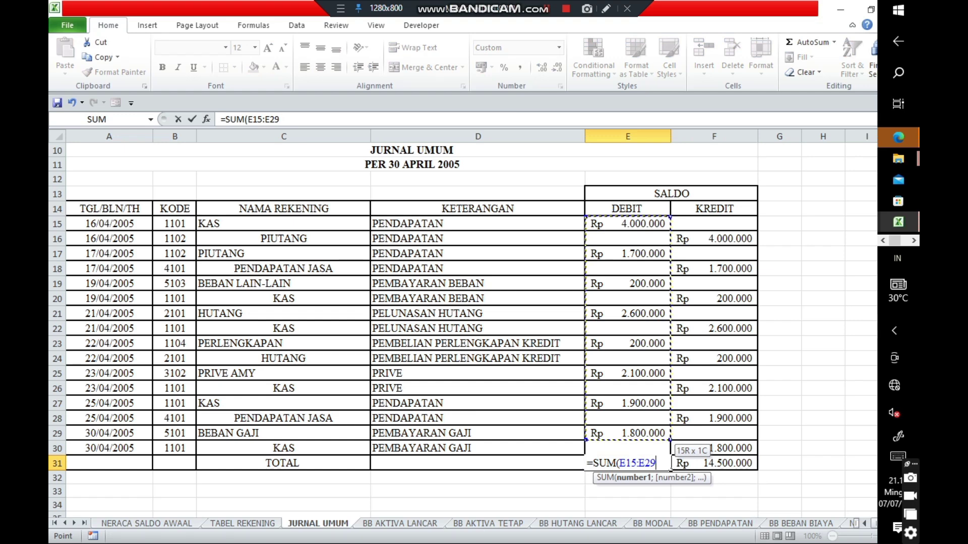
{"action": "key", "text": "Return"}
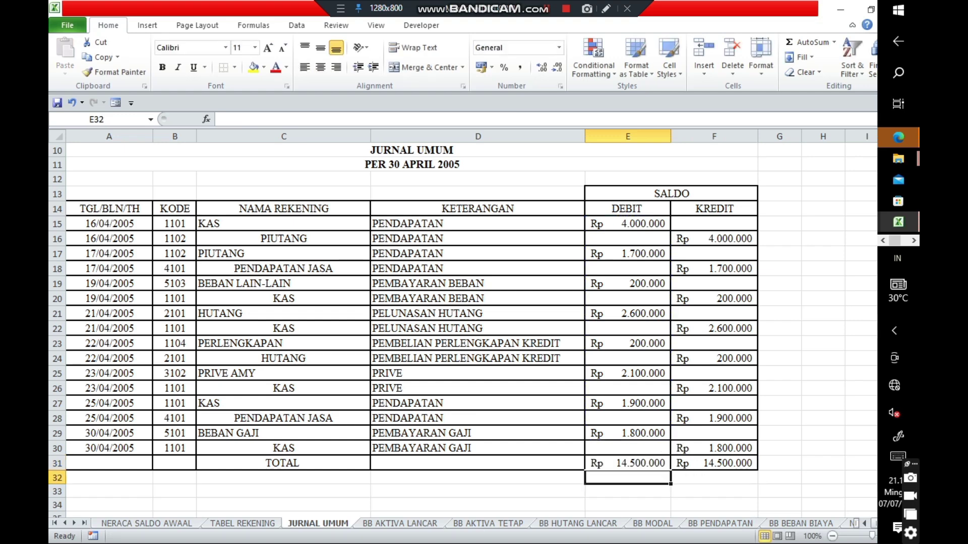
{"action": "left_click", "coordinate": [627, 463]}
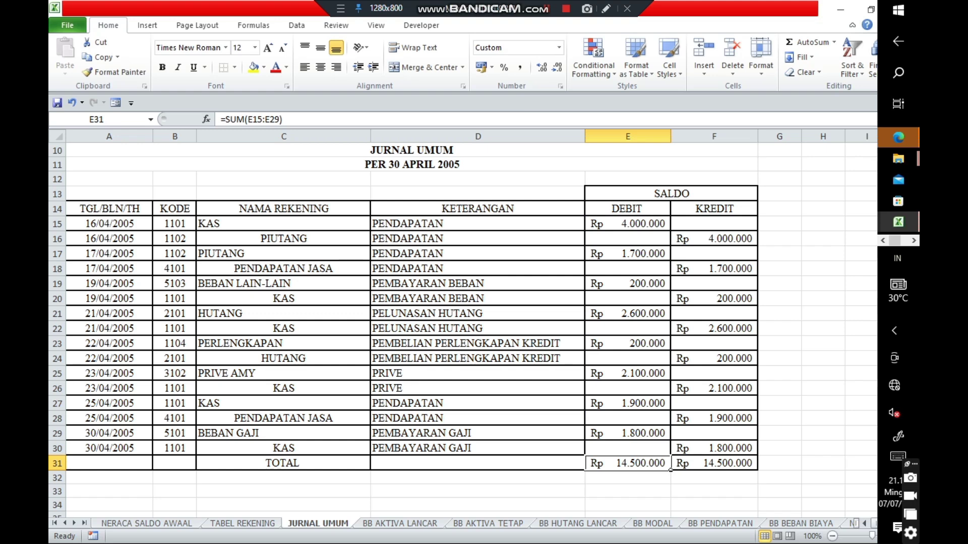
{"action": "left_click", "coordinate": [714, 463]}
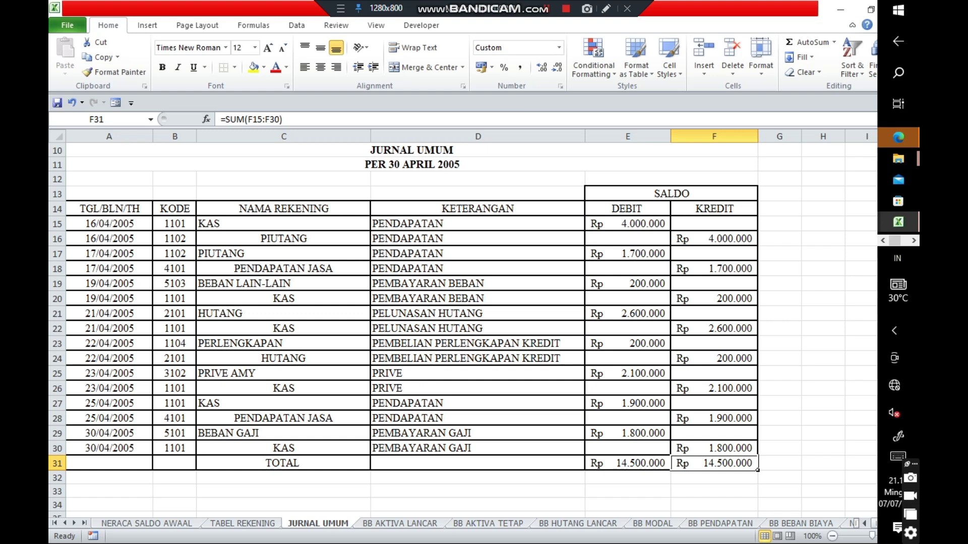
{"action": "left_click", "coordinate": [628, 463]}
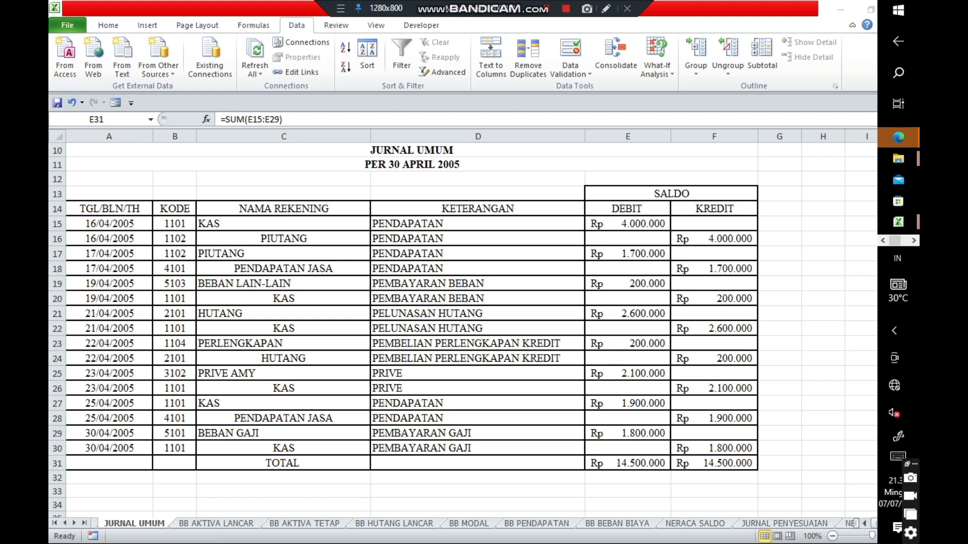
{"action": "left_click", "coordinate": [627, 463]}
- Hide the KODE and NAMA REKENING columns (B and C) on the BB AKTIVA LANCAR sheet
{"action": "key", "text": "ctrl+Page_Down"}
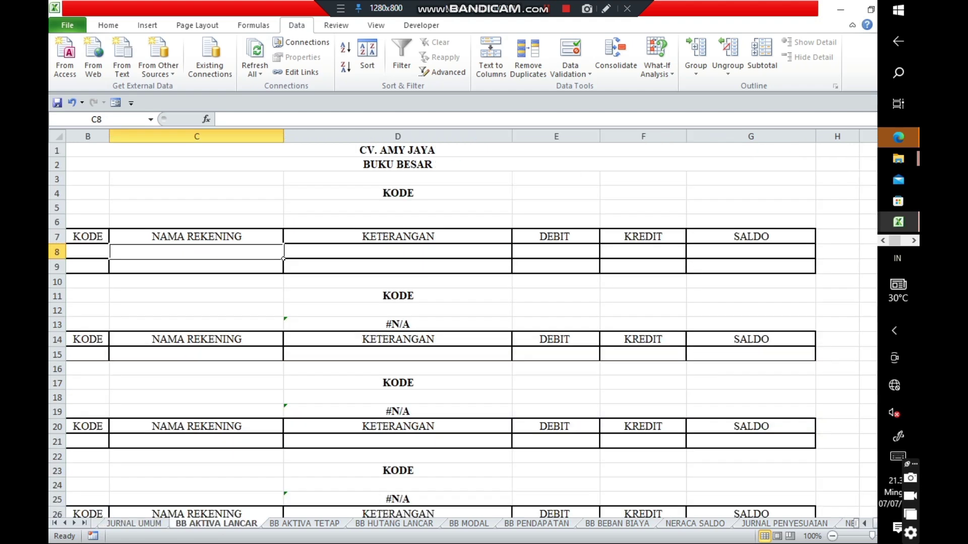
{"action": "left_click", "coordinate": [57, 236]}
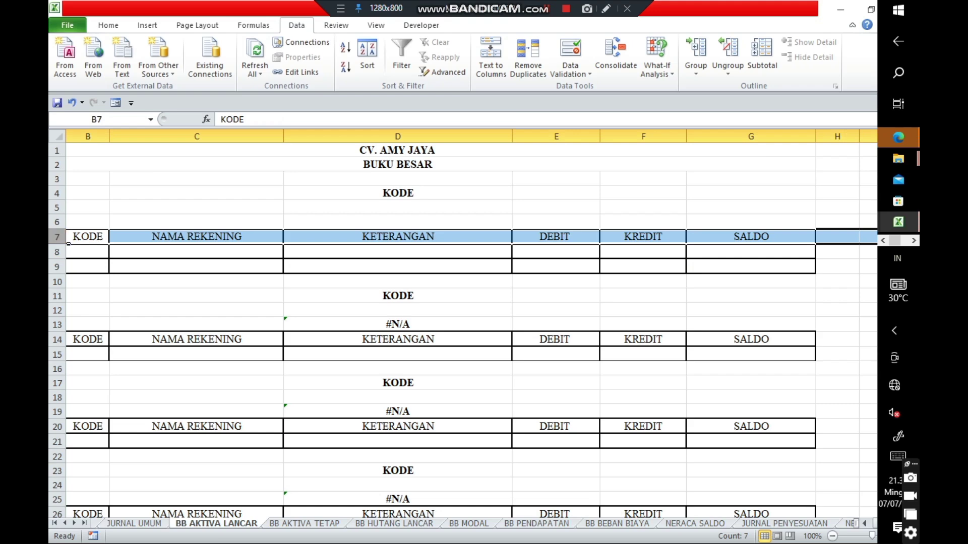
{"action": "left_click", "coordinate": [751, 237]}
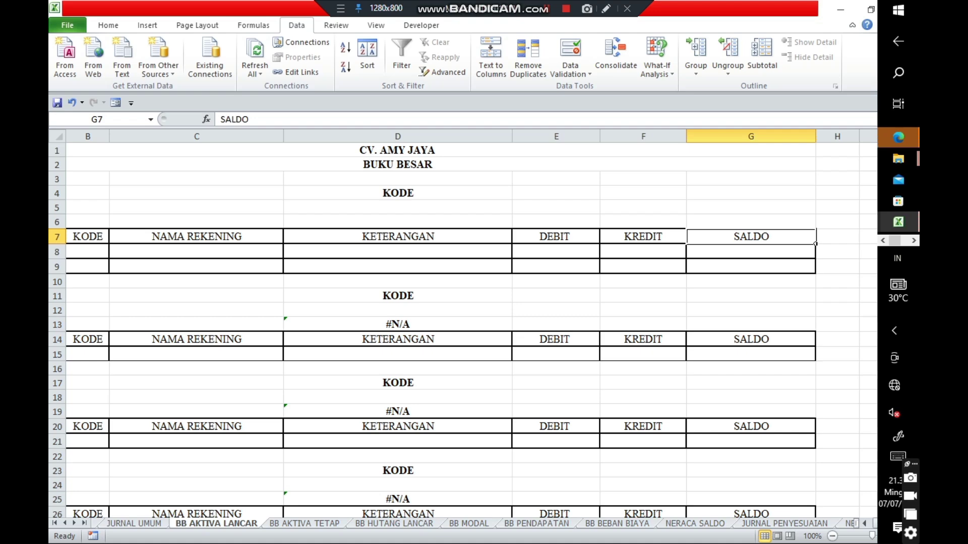
{"action": "scroll", "coordinate": [463, 330], "scroll_direction": "left", "scroll_amount": 1}
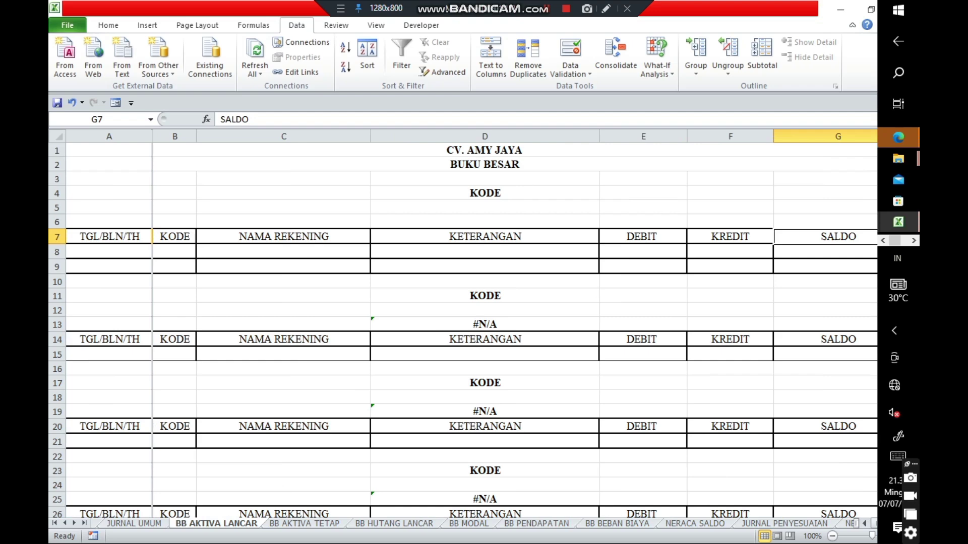
{"action": "left_click_drag", "start_coordinate": [174, 237], "coordinate": [302, 237]}
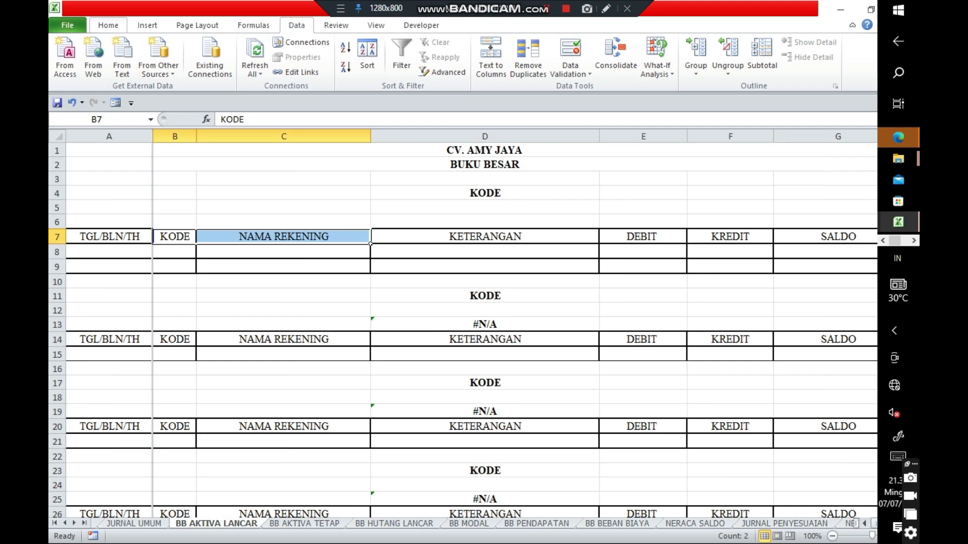
{"action": "left_click", "coordinate": [108, 25]}
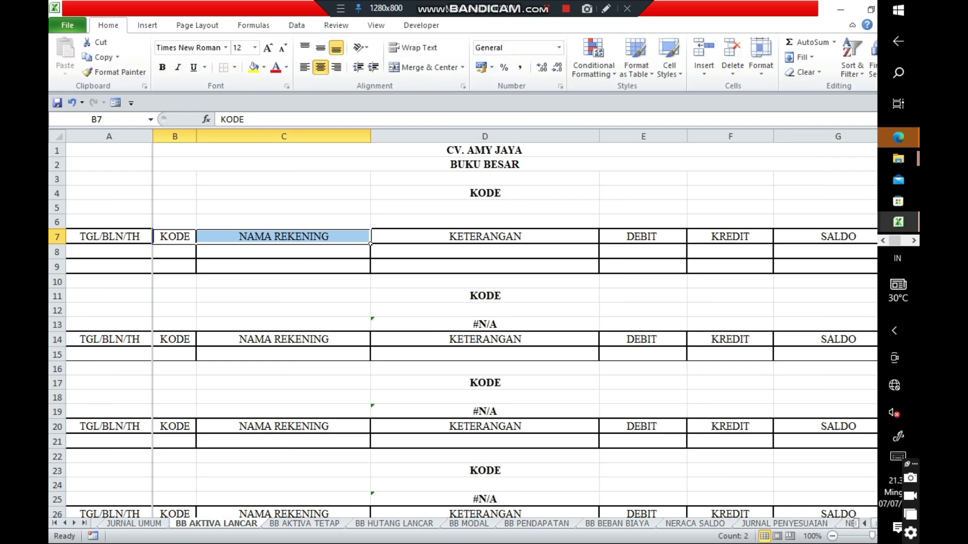
{"action": "left_click", "coordinate": [761, 58]}
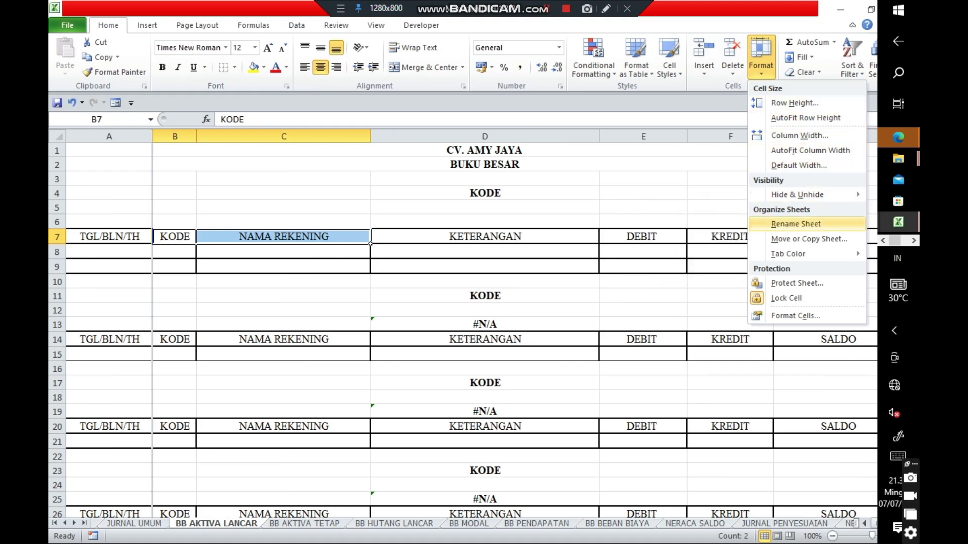
{"action": "mouse_move", "coordinate": [807, 195]}
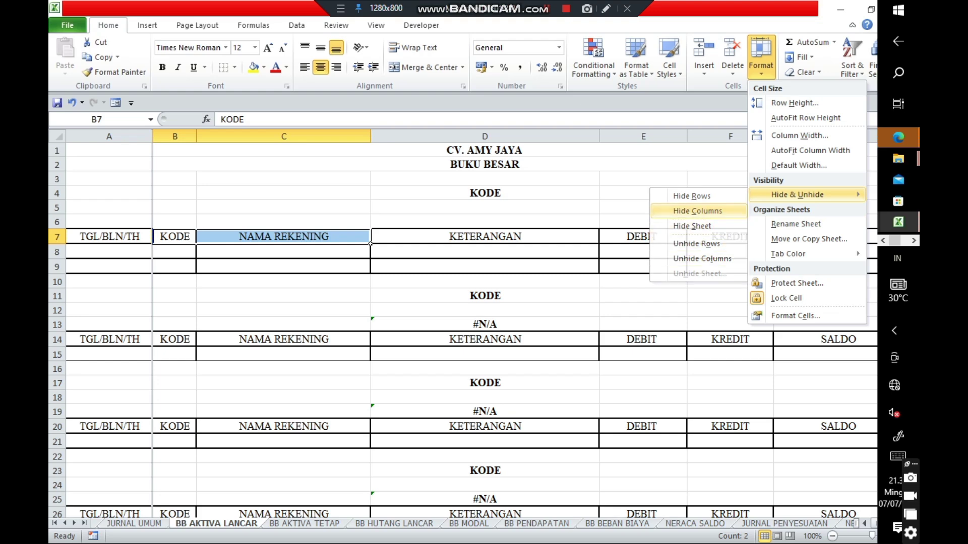
{"action": "left_click", "coordinate": [697, 210]}
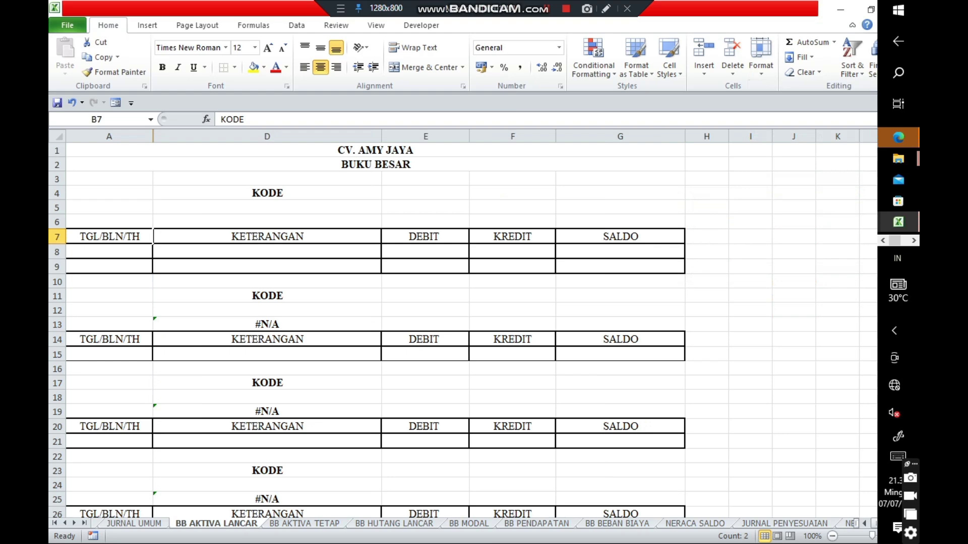
- Enter =VLOOKUP(D5;'TABEL REKENING'!$A$4:$B$17;2) in D6 to look up the first ledger's account name
{"action": "left_click", "coordinate": [267, 193]}
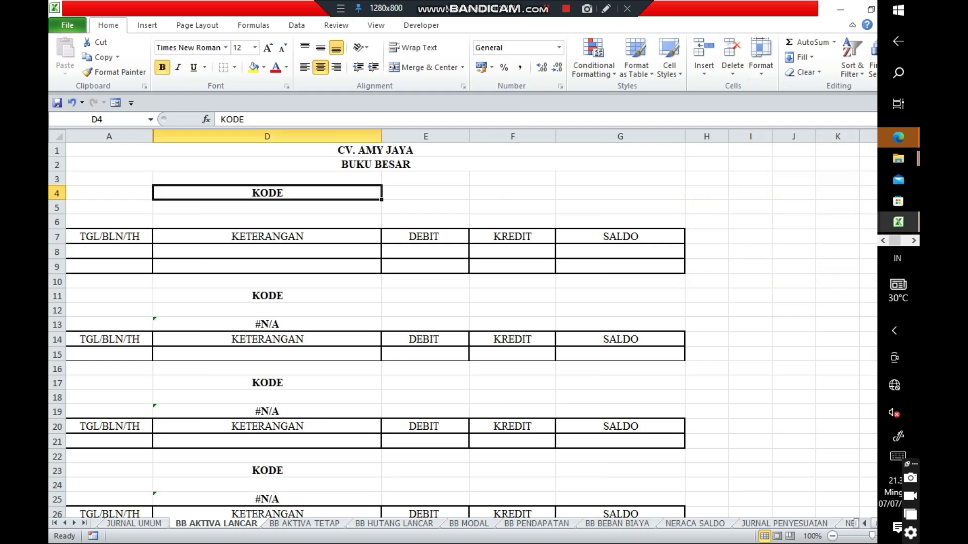
{"action": "left_click", "coordinate": [267, 221]}
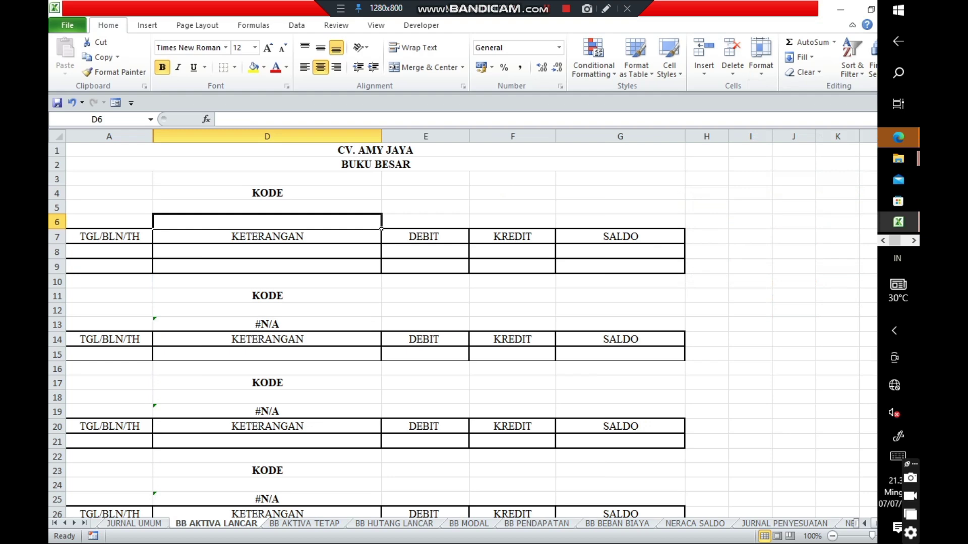
{"action": "type", "text": "="}
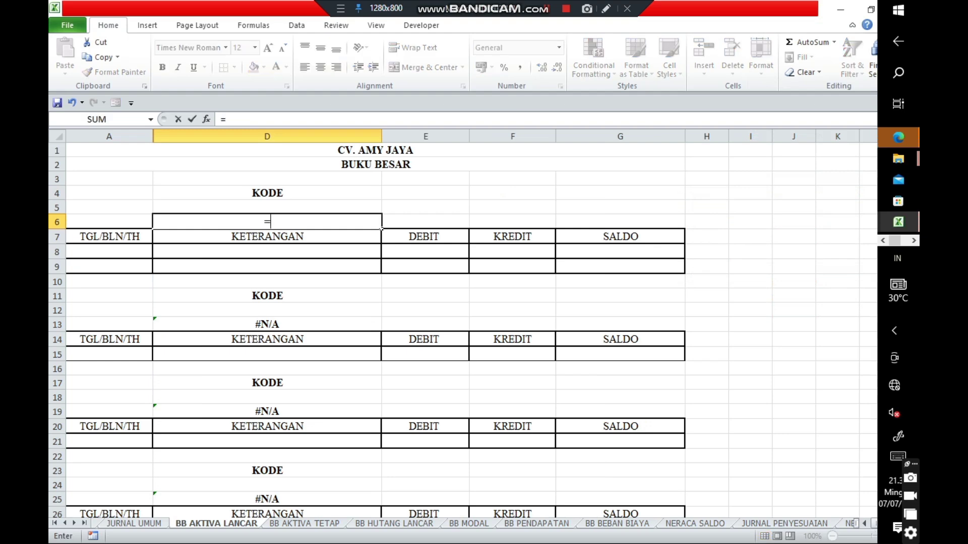
{"action": "type", "text": "vlooku"}
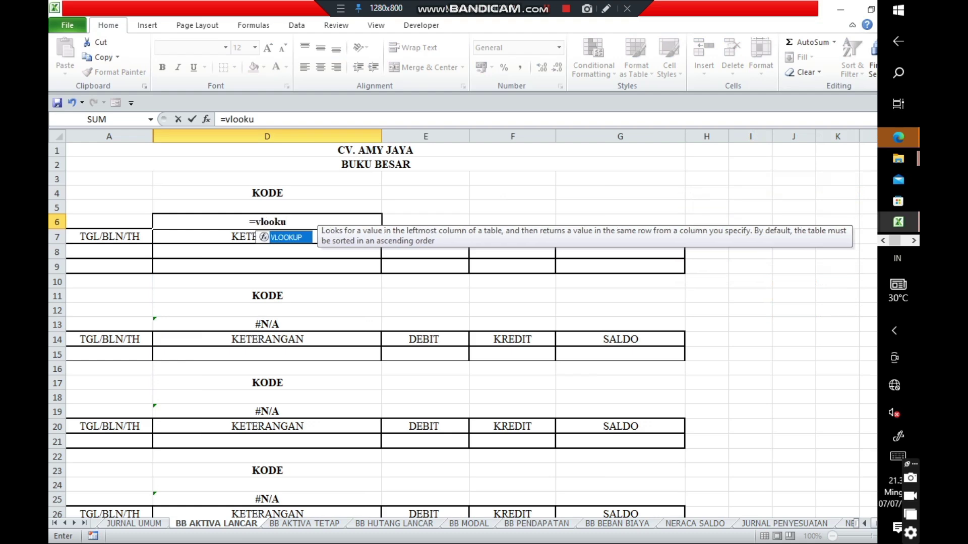
{"action": "key", "text": "Tab"}
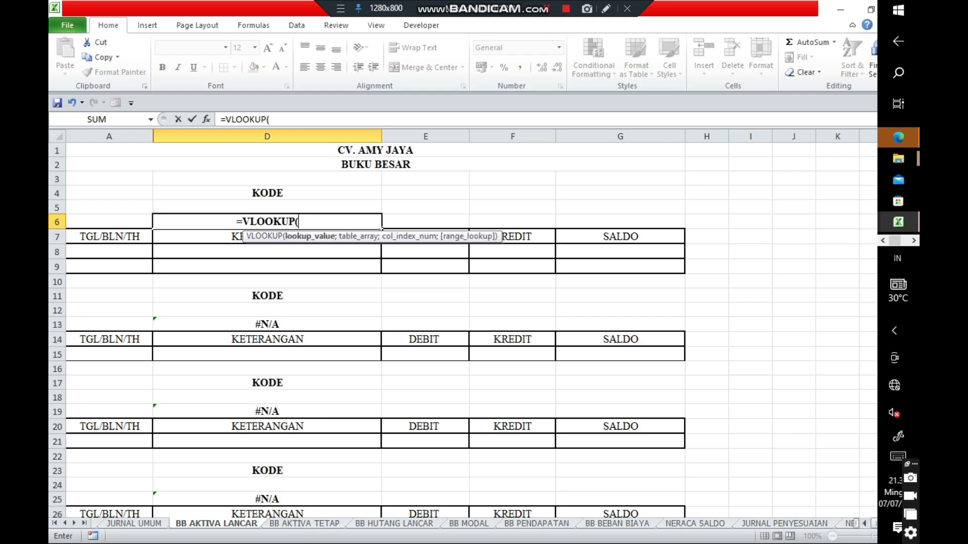
{"action": "key", "text": "Up"}
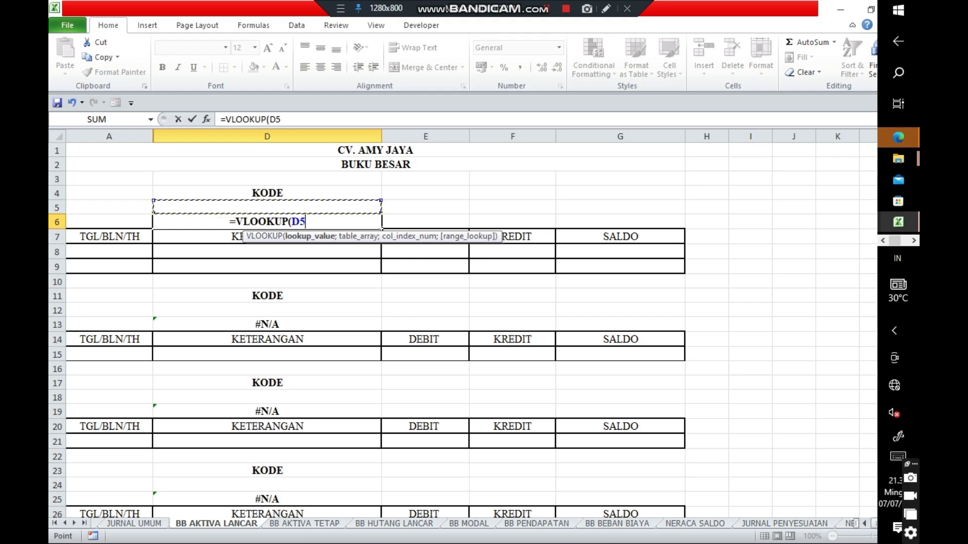
{"action": "type", "text": ";"}
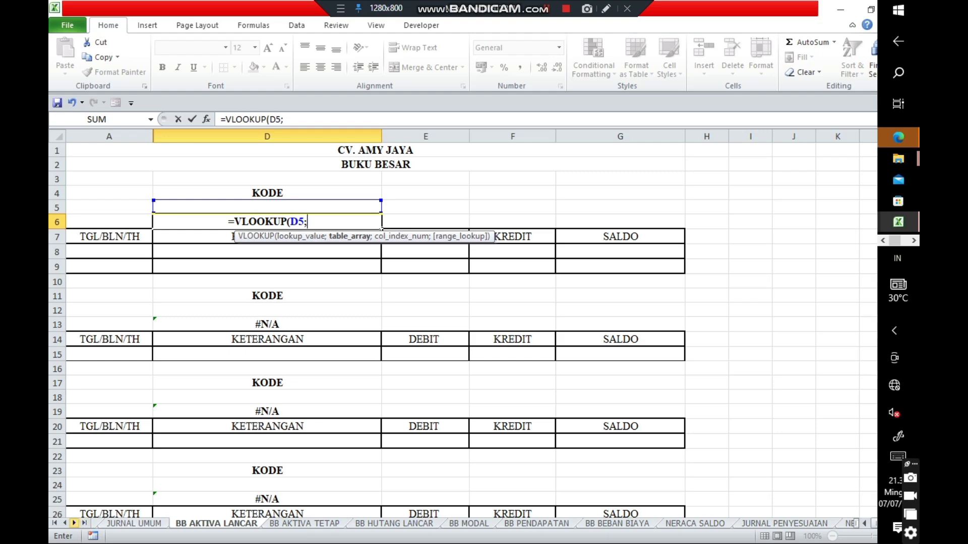
{"action": "left_click", "coordinate": [64, 524]}
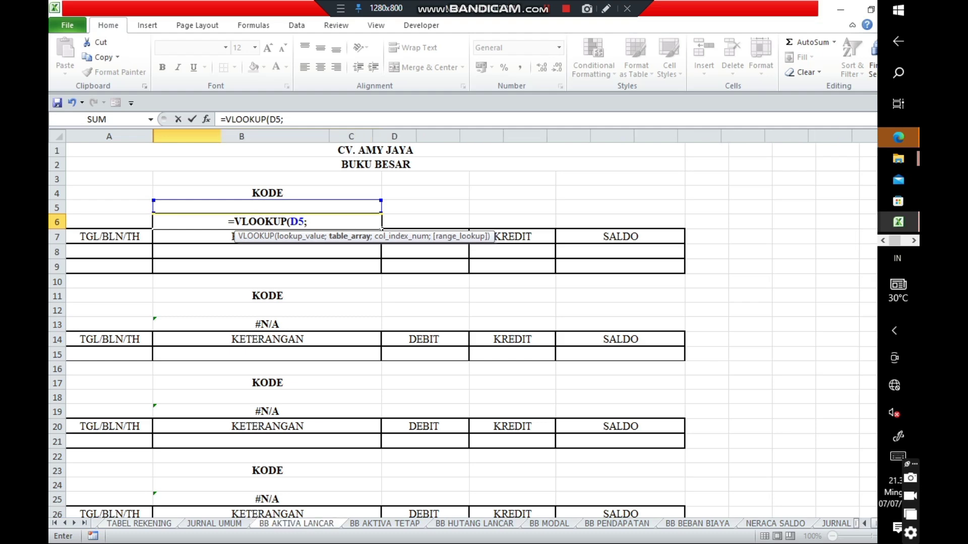
{"action": "left_click", "coordinate": [140, 524]}
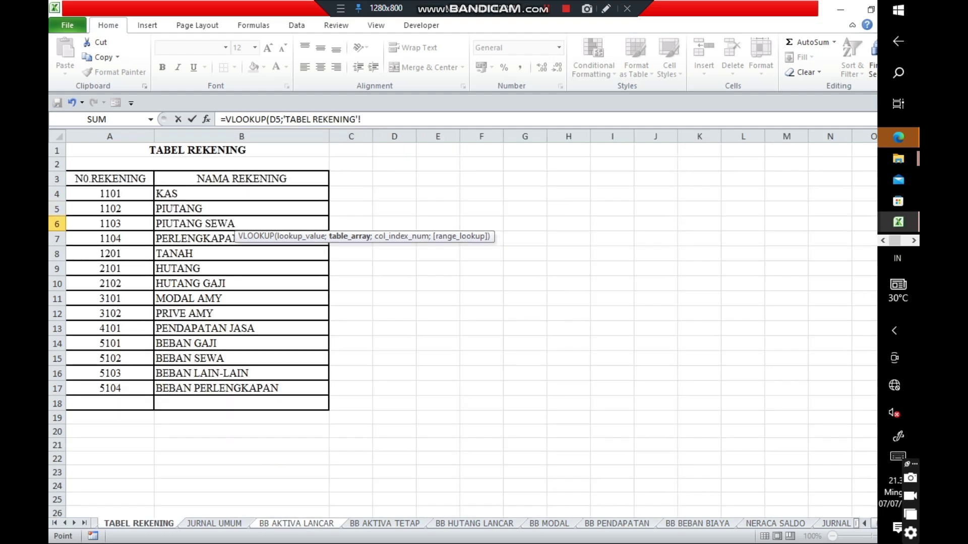
{"action": "left_click_drag", "start_coordinate": [75, 194], "coordinate": [325, 393]}
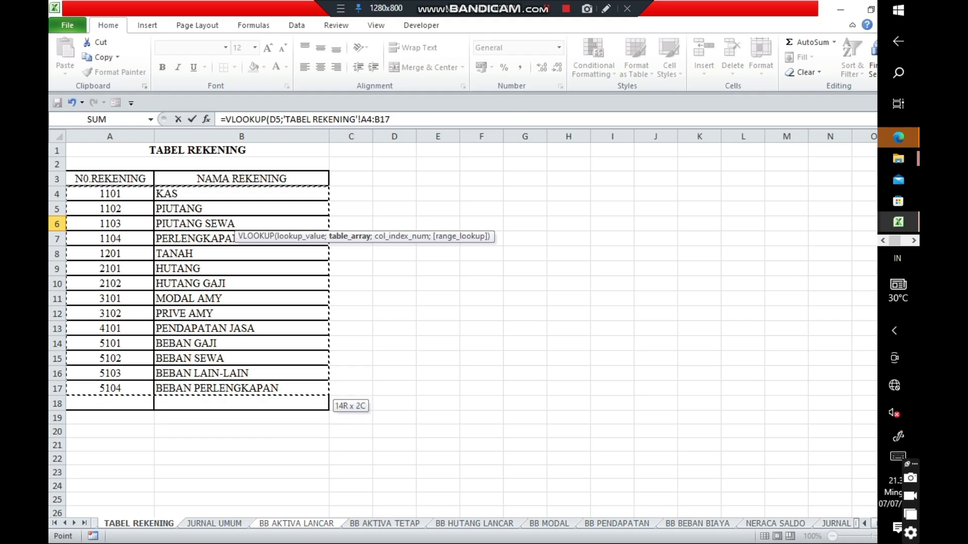
{"action": "key", "text": "F4"}
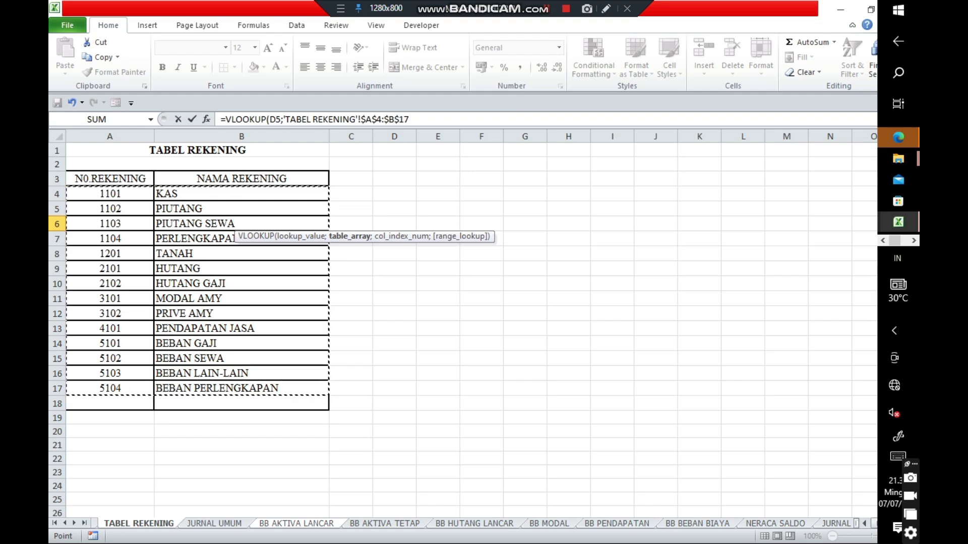
{"action": "type", "text": ";2"}
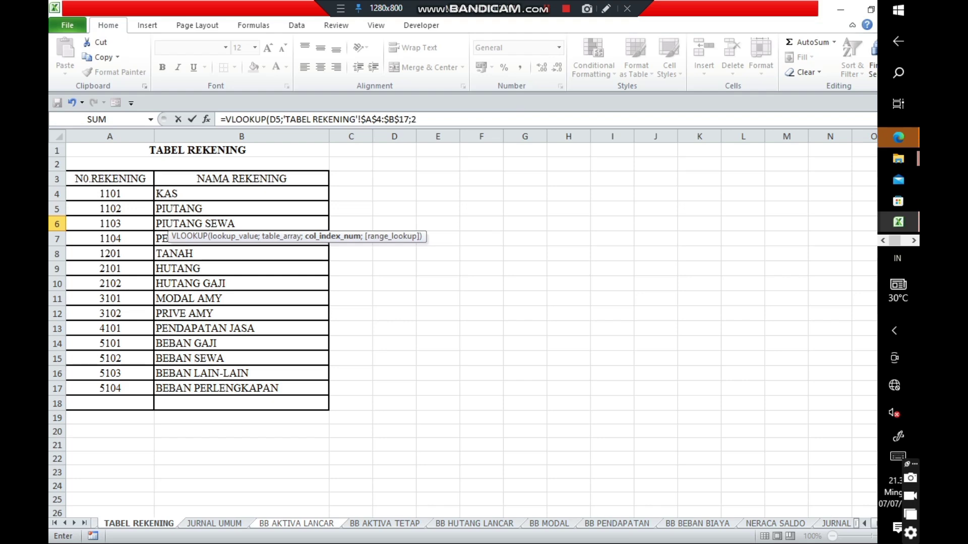
{"action": "key", "text": "Return"}
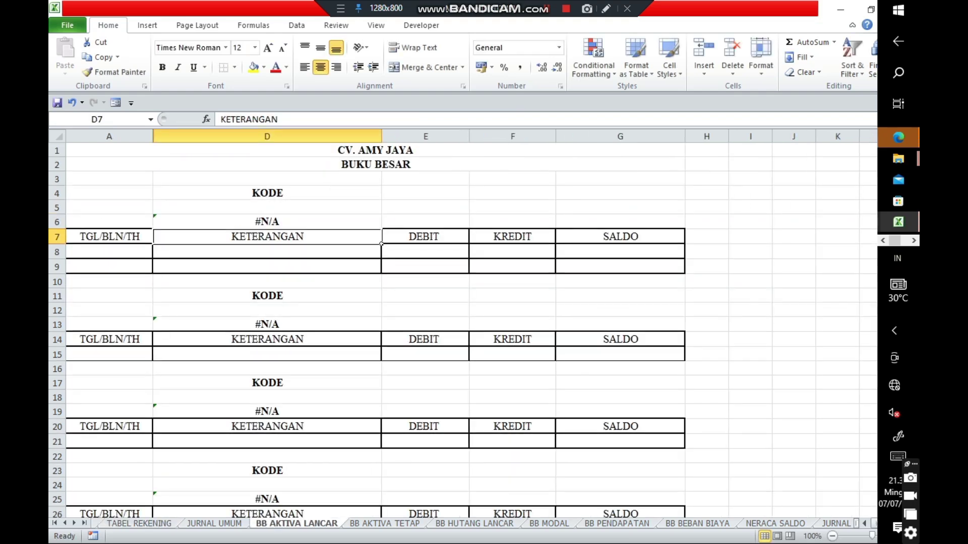
- Enter the account code 1101 in D5 under the first KODE heading
{"action": "left_click", "coordinate": [268, 207]}
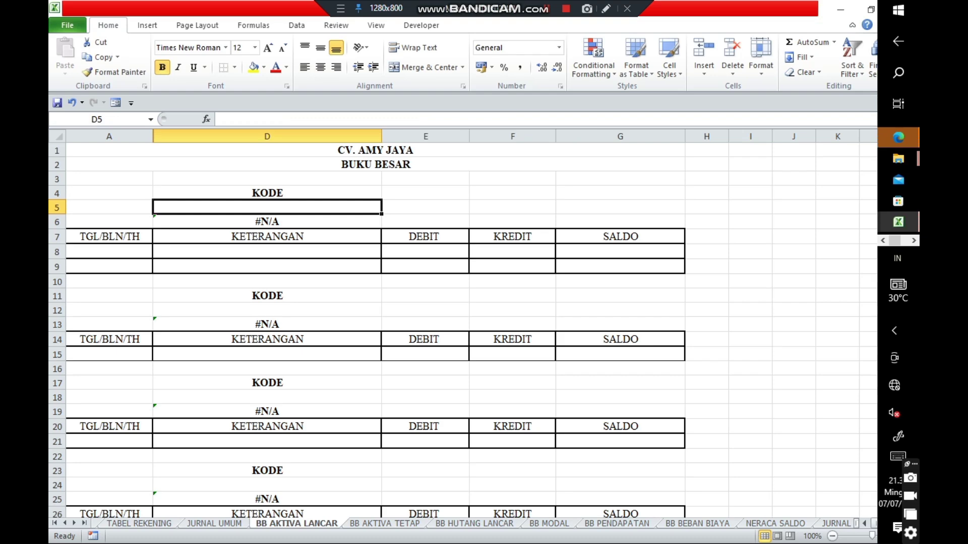
{"action": "type", "text": "11"}
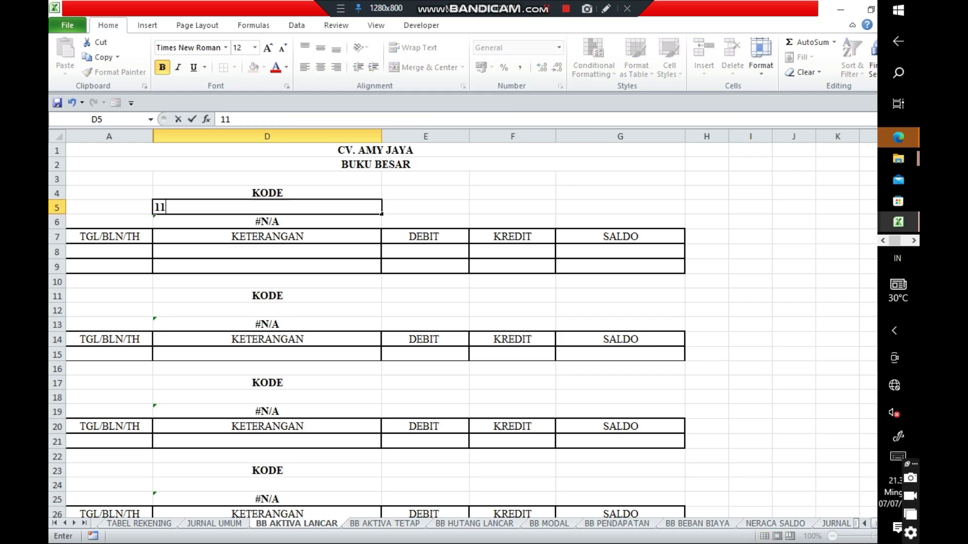
{"action": "type", "text": "01"}
{"action": "key", "text": "Return"}
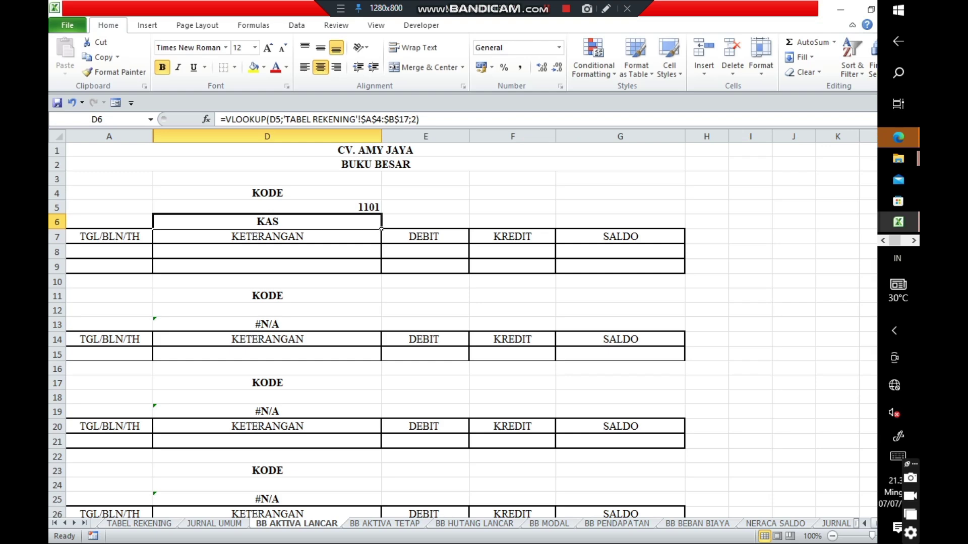
{"action": "left_click", "coordinate": [267, 251]}
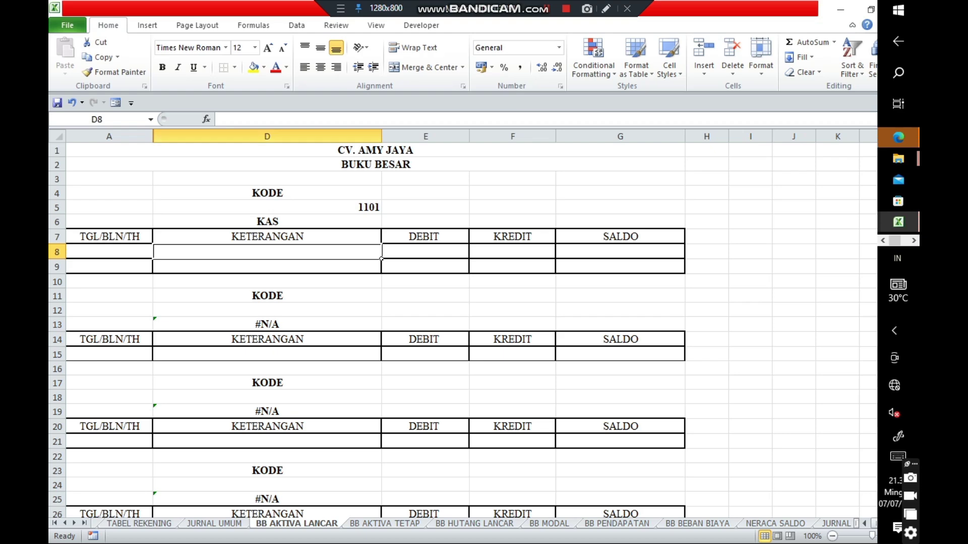
- Start an Advanced Filter that copies to another location, with 'JURNAL UMUM'!$A$14:$F$30 as the list range
{"action": "left_click", "coordinate": [296, 25]}
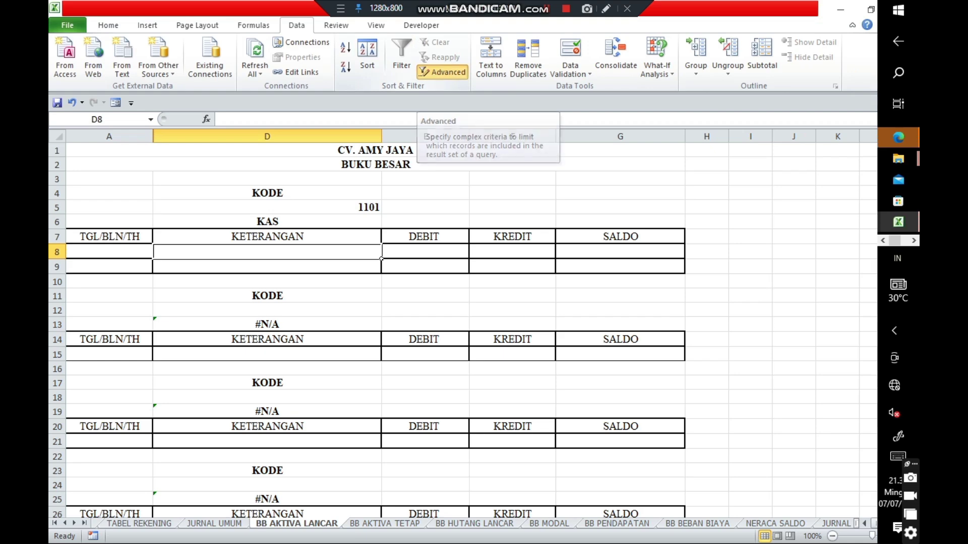
{"action": "left_click", "coordinate": [442, 72]}
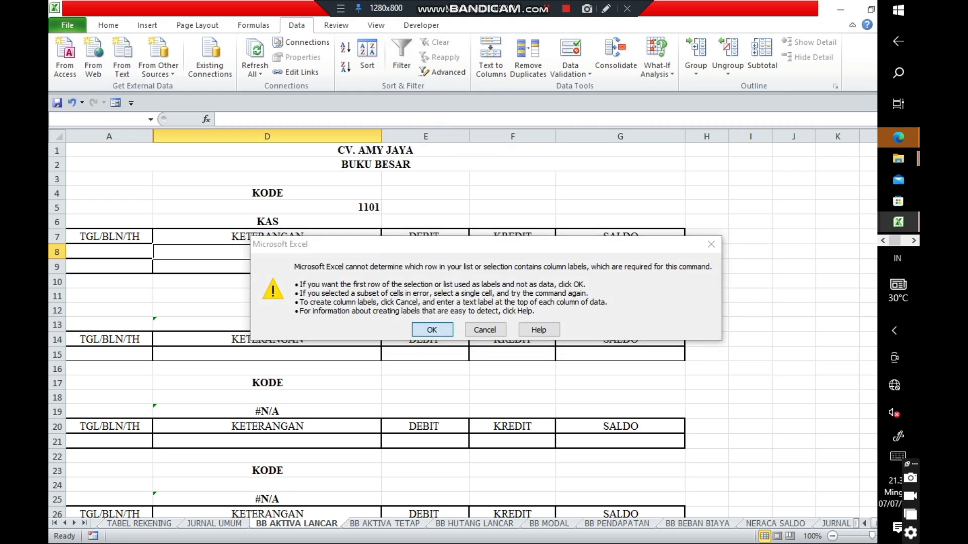
{"action": "key", "text": "Return"}
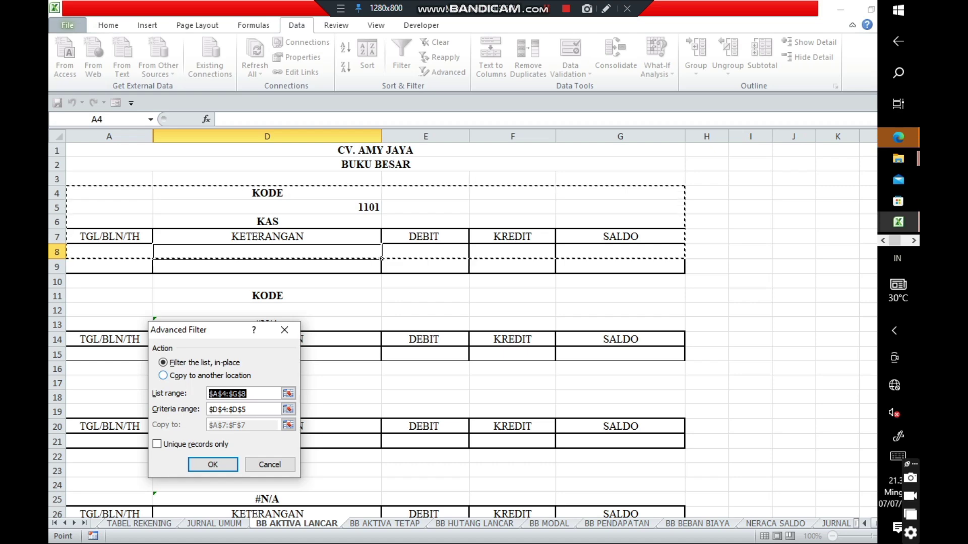
{"action": "key", "text": "alt+o"}
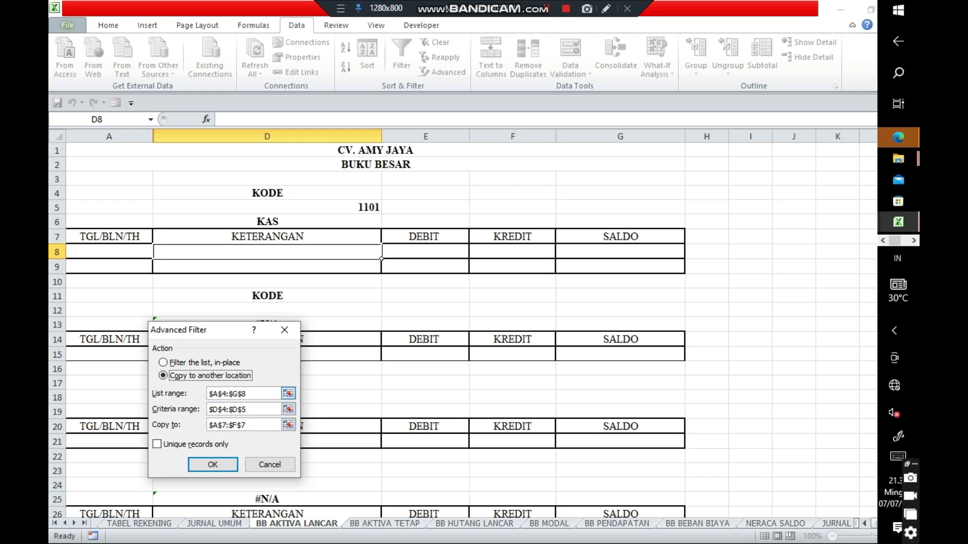
{"action": "left_click", "coordinate": [287, 394]}
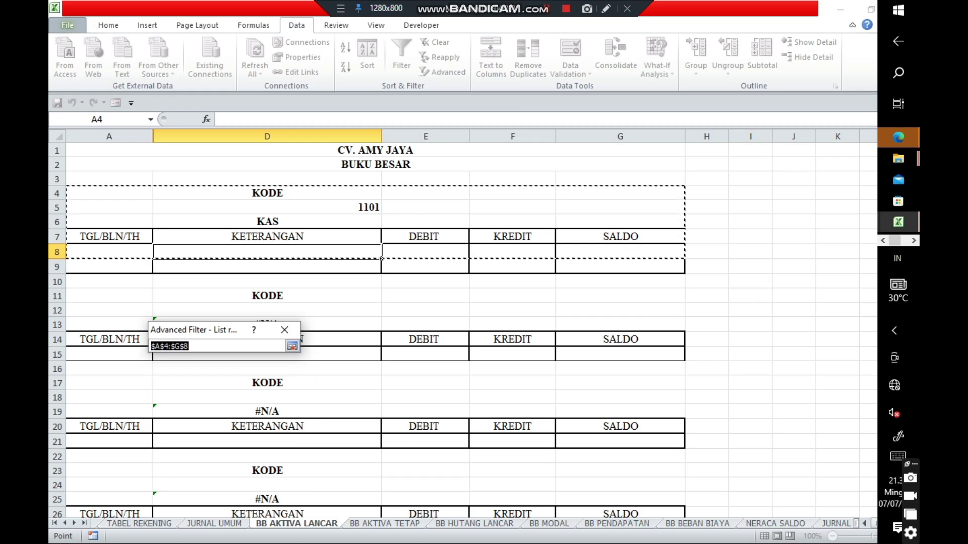
{"action": "key", "text": "ctrl+Page_Up"}
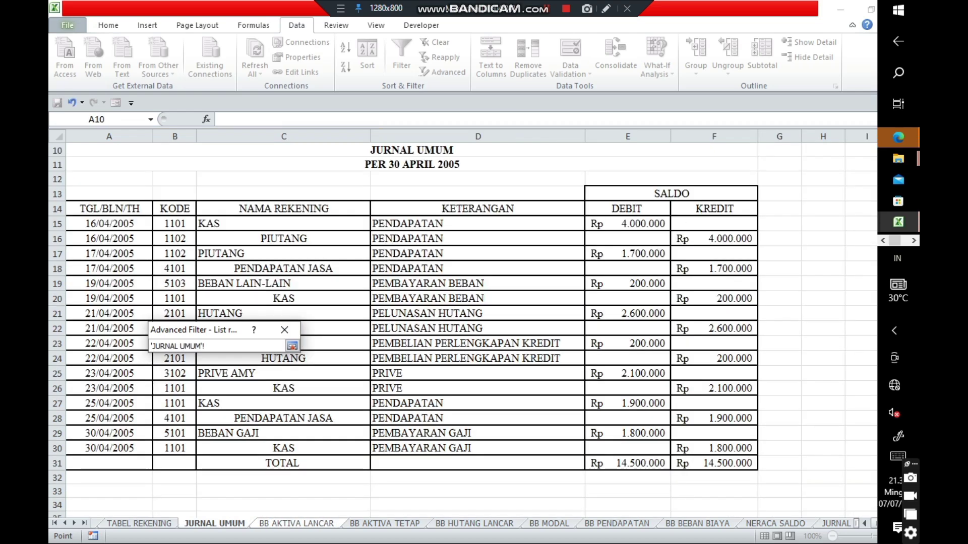
{"action": "left_click_drag", "start_coordinate": [108, 208], "coordinate": [756, 454]}
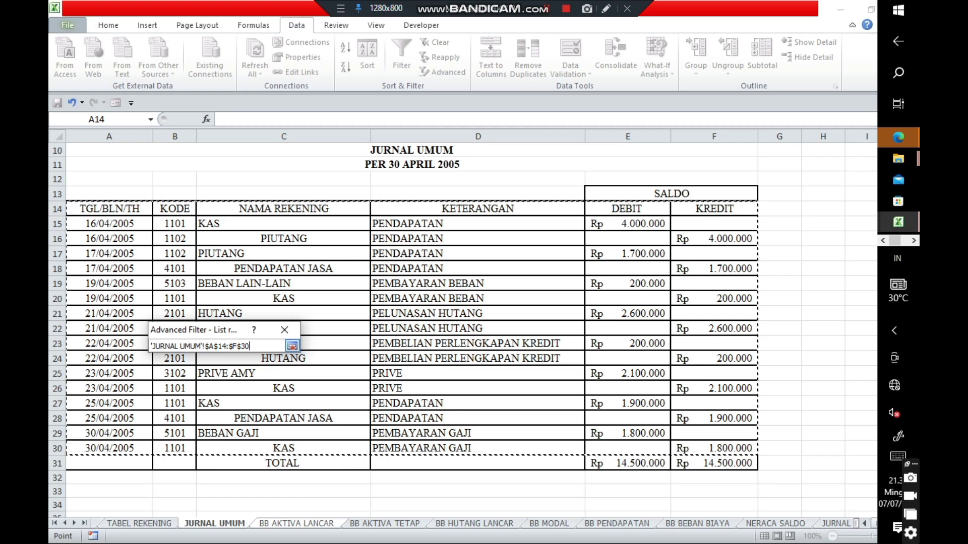
{"action": "left_click", "coordinate": [292, 346]}
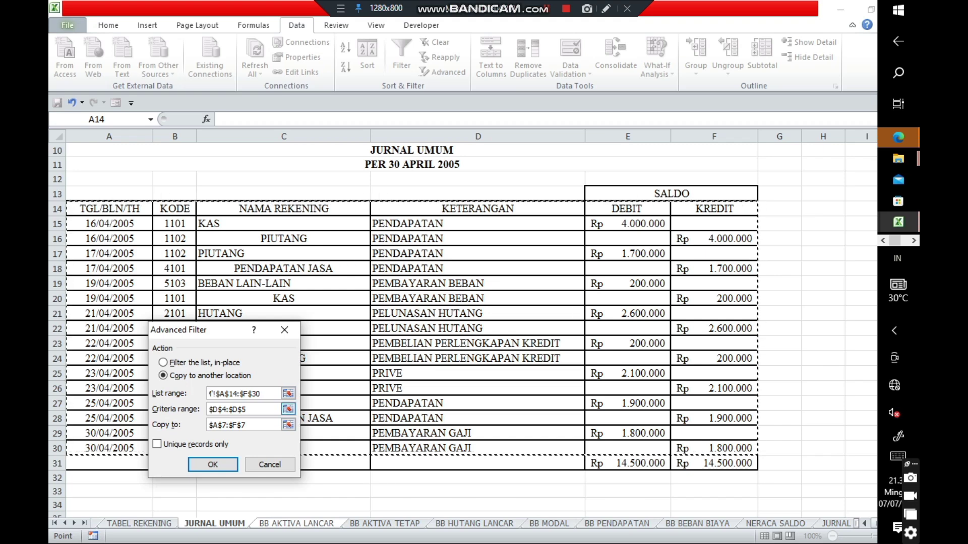
- Set the filter criteria to D4:D5 and the copy destination to A7:F7 on BB AKTIVA LANCAR, and run the filter
{"action": "left_click", "coordinate": [288, 409]}
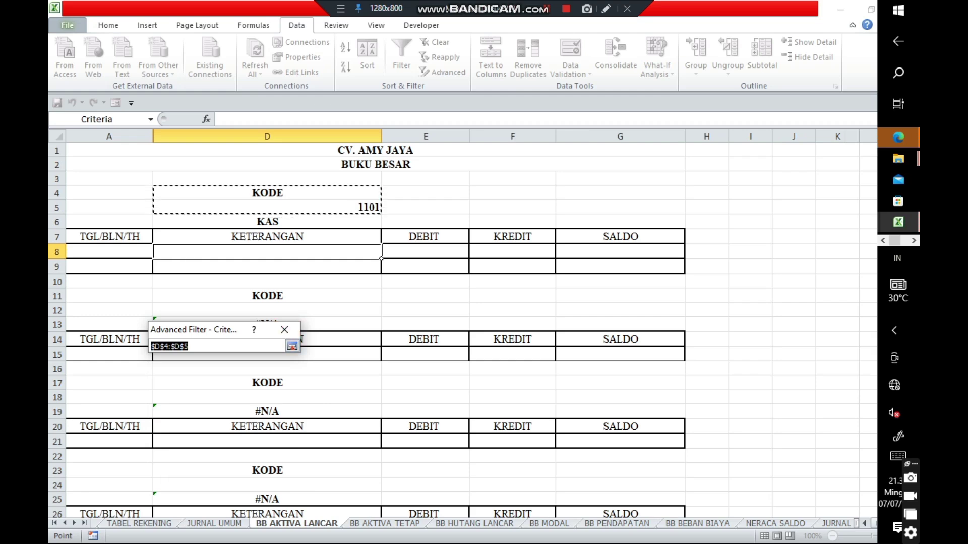
{"action": "left_click_drag", "start_coordinate": [376, 194], "coordinate": [378, 208]}
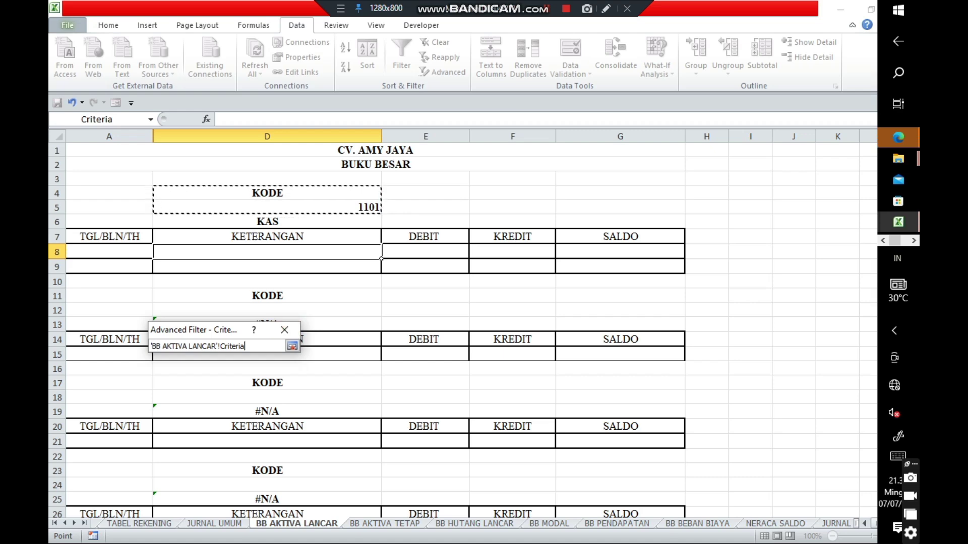
{"action": "left_click", "coordinate": [292, 345]}
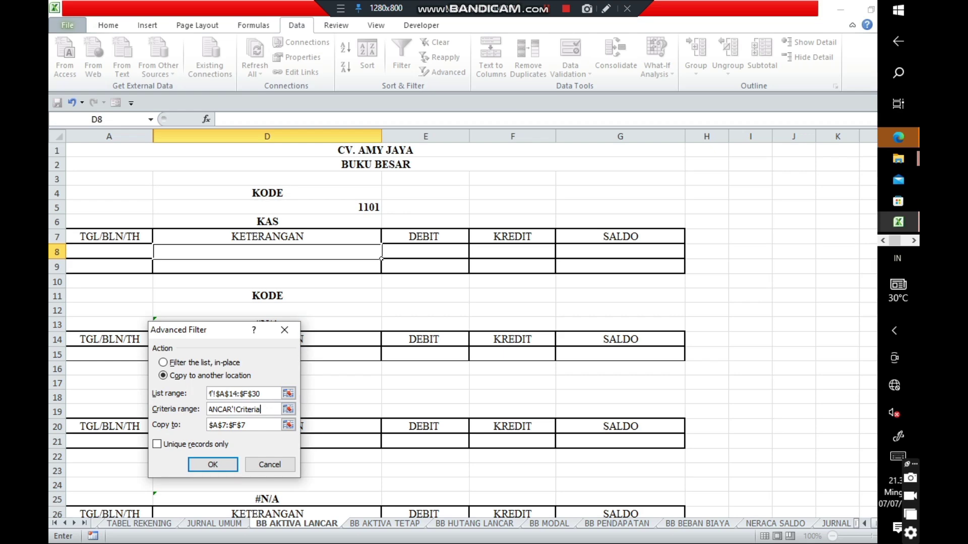
{"action": "left_click", "coordinate": [288, 425]}
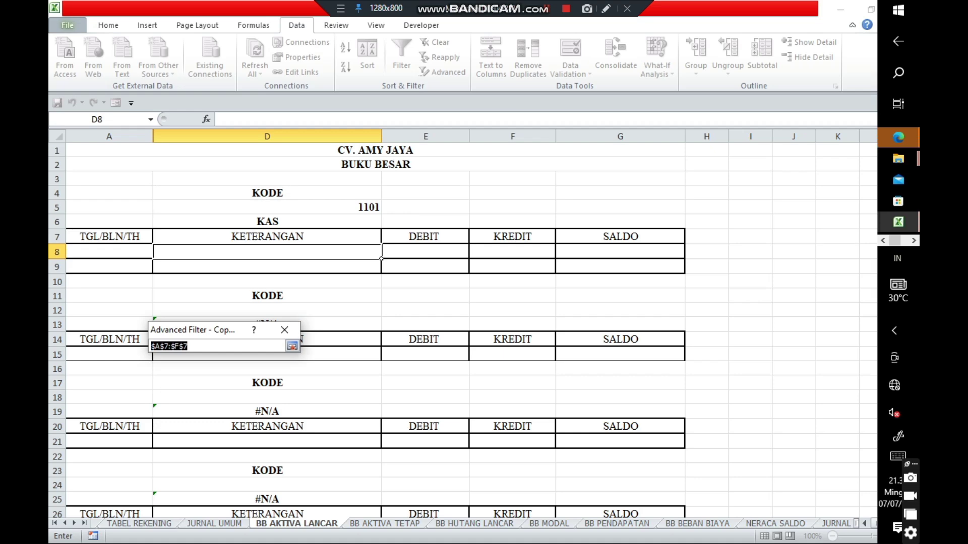
{"action": "left_click_drag", "start_coordinate": [109, 236], "coordinate": [555, 242]}
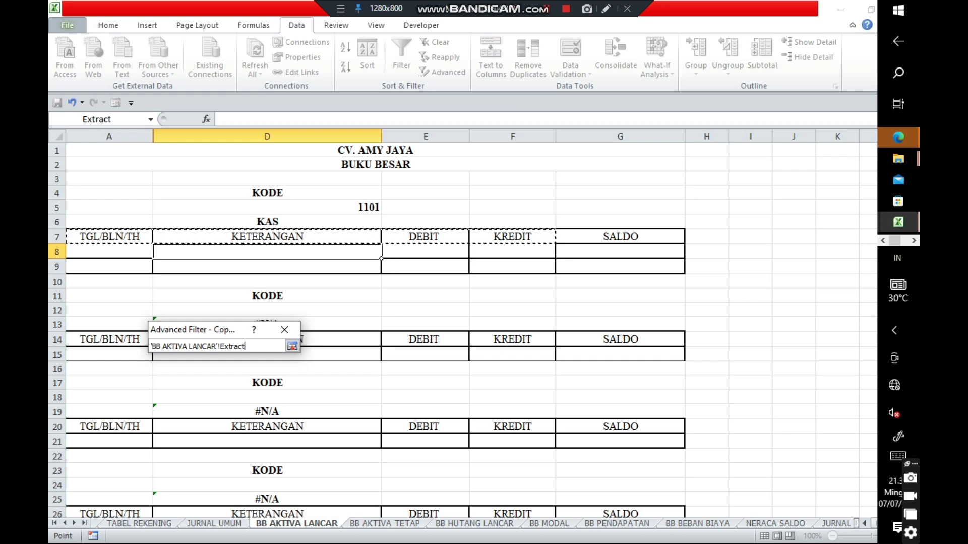
{"action": "left_click", "coordinate": [292, 346]}
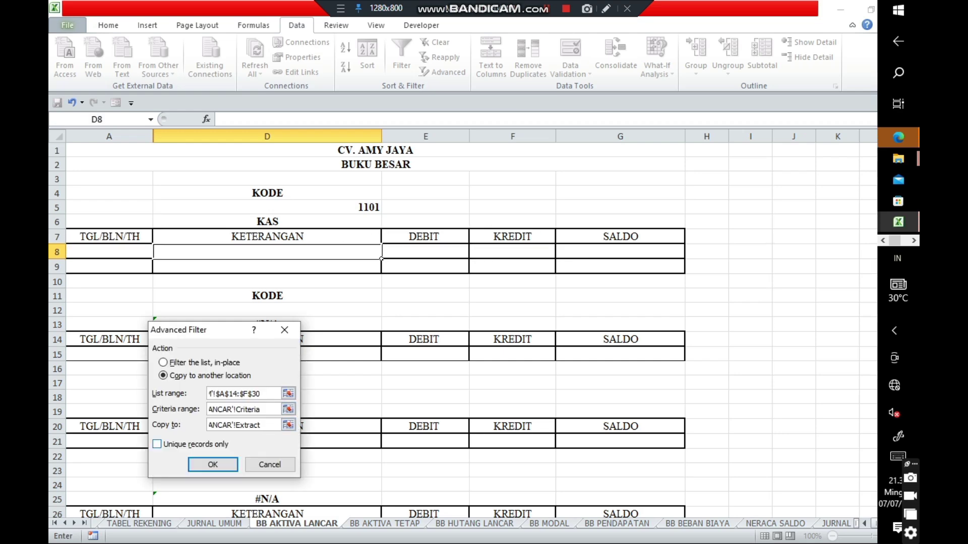
{"action": "key", "text": "Return"}
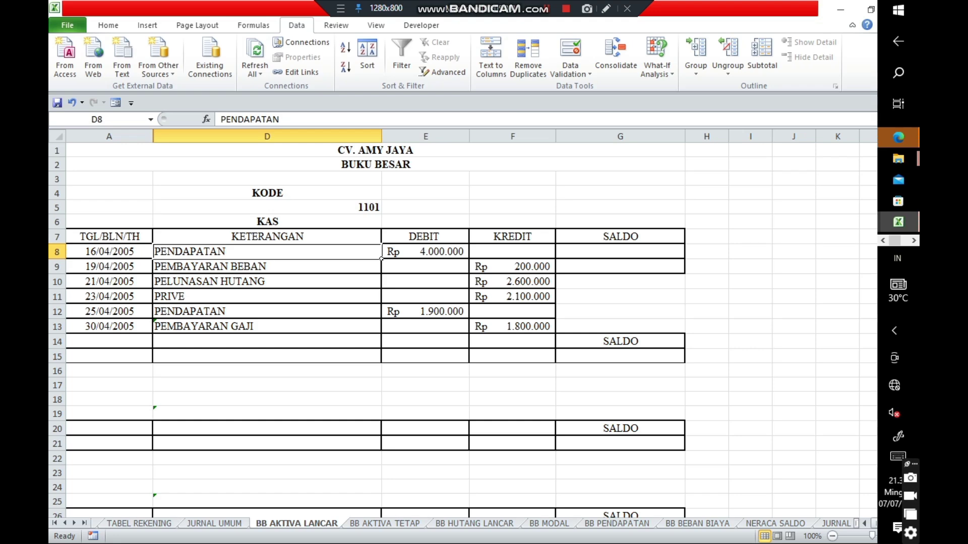
- Switch to the other open workbook and copy the completed ledger entries A8:G42 from its BB AKTIVA LANCAR sheet
{"action": "left_click", "coordinate": [898, 222]}
{"action": "left_click", "coordinate": [804, 286]}
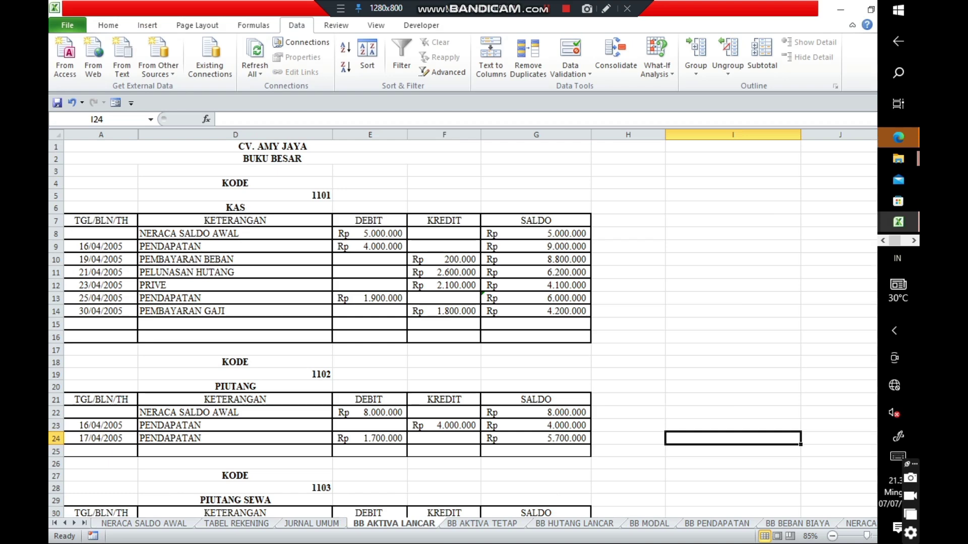
{"action": "left_click_drag", "start_coordinate": [101, 234], "coordinate": [591, 330]}
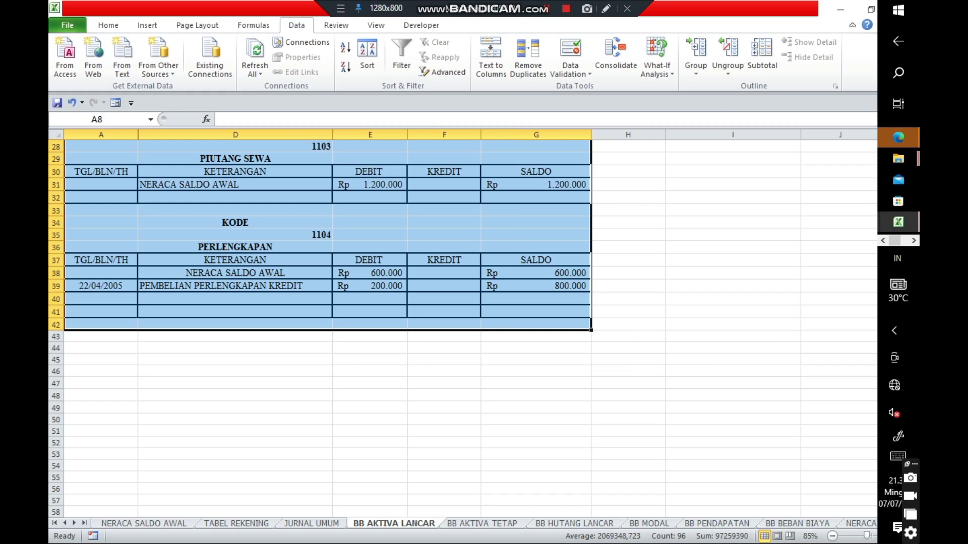
{"action": "key", "text": "ctrl+c"}
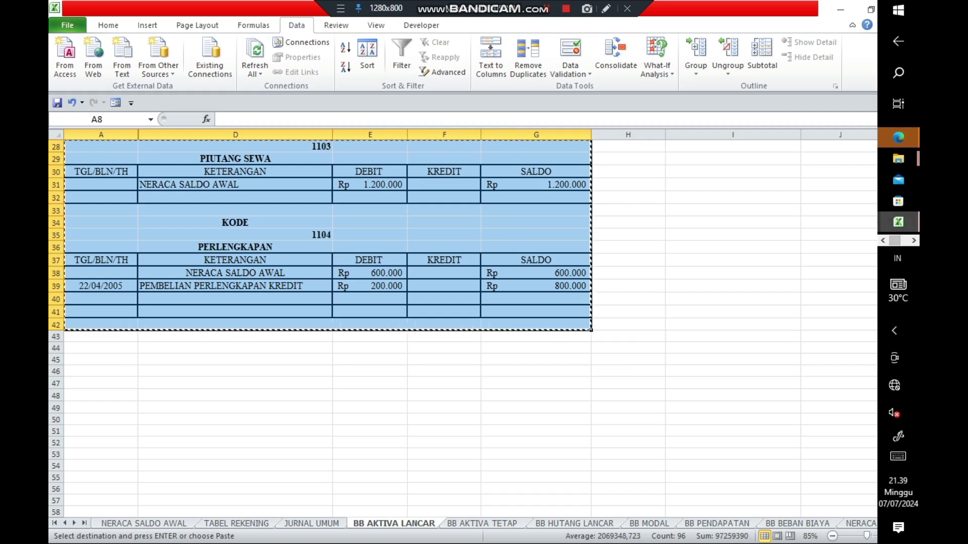
- Return to book 2 and paste the copied ledger entries into the BB AKTIVA LANCAR sheet starting at A8
{"action": "mouse_move", "coordinate": [898, 222]}
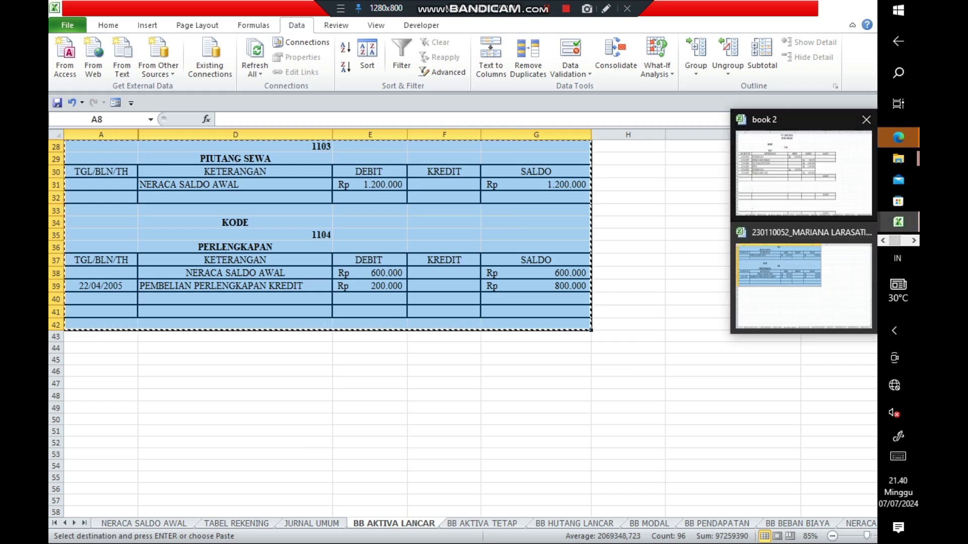
{"action": "left_click", "coordinate": [803, 173]}
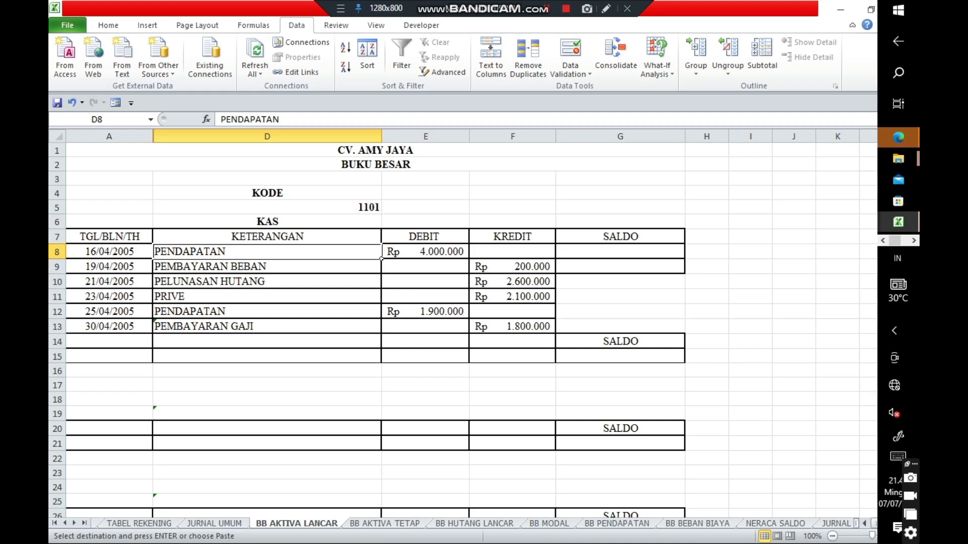
{"action": "left_click", "coordinate": [152, 259]}
{"action": "key", "text": "ctrl+v"}
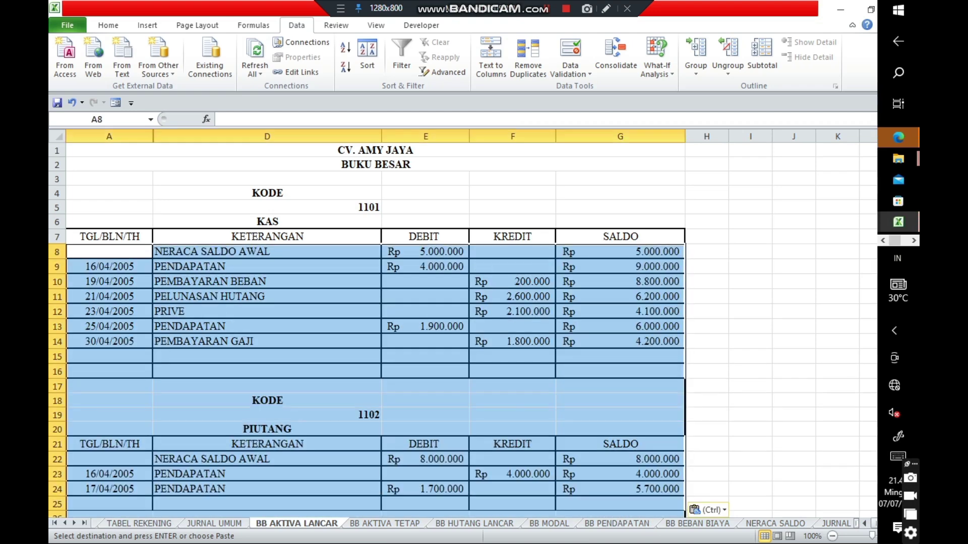
{"action": "left_click", "coordinate": [750, 296]}
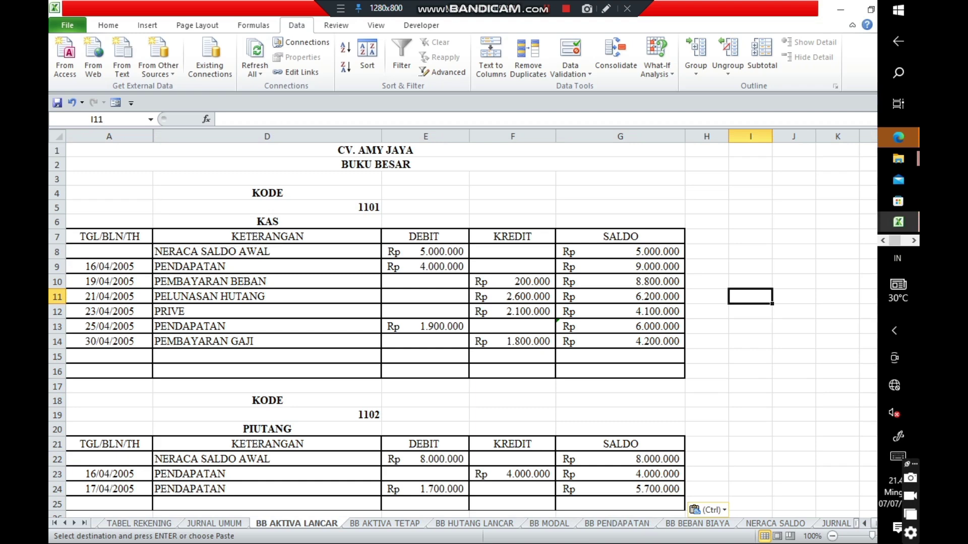
- Check the KAS ledger's final saldo formula in G14 and its NERACA SALDO AWAL entry in row 8
{"action": "left_click", "coordinate": [267, 222]}
{"action": "left_click", "coordinate": [620, 342]}
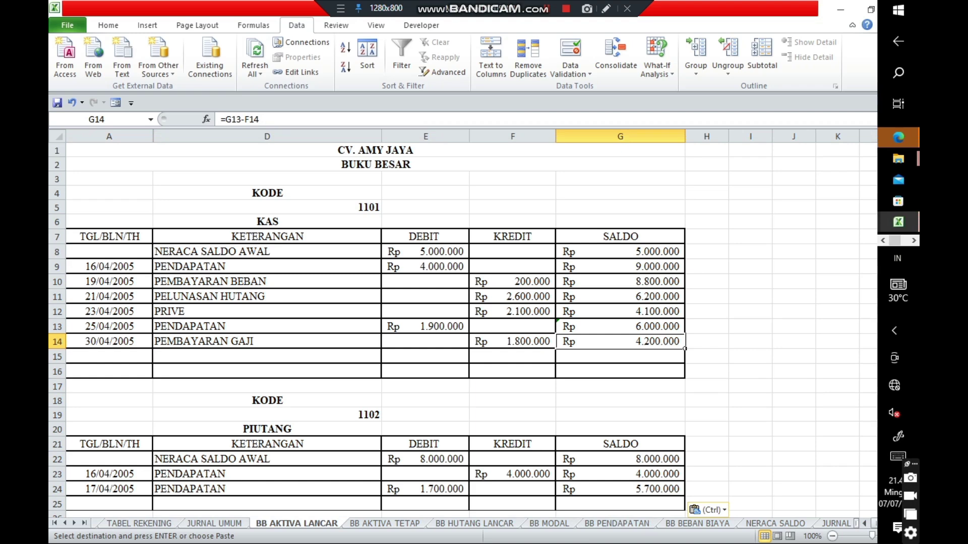
{"action": "left_click", "coordinate": [267, 251]}
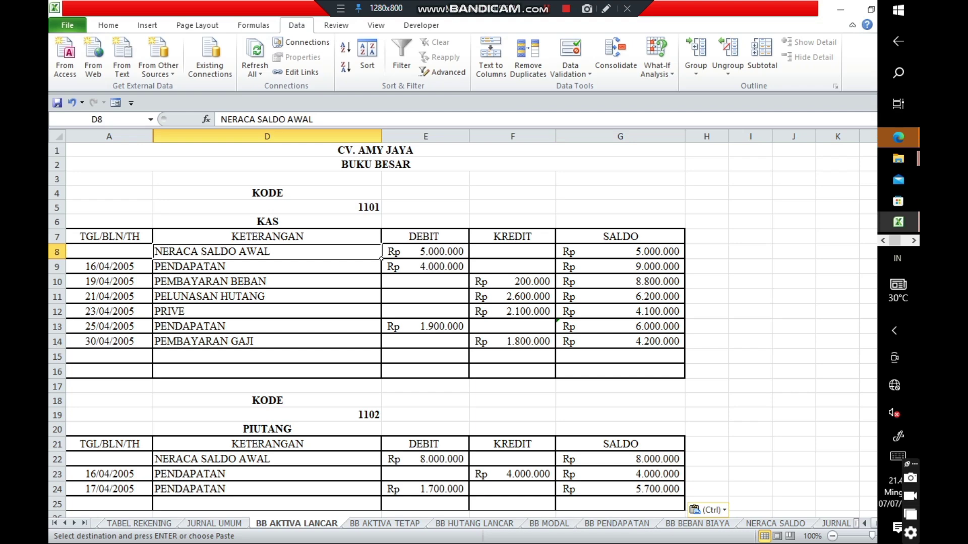
{"action": "left_click", "coordinate": [425, 252]}
{"action": "left_click", "coordinate": [513, 252]}
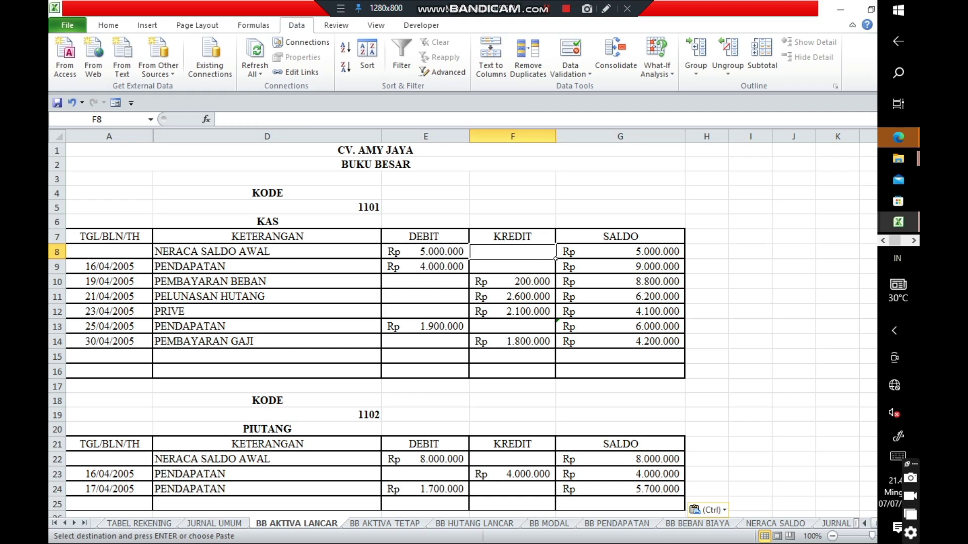
{"action": "left_click", "coordinate": [380, 256]}
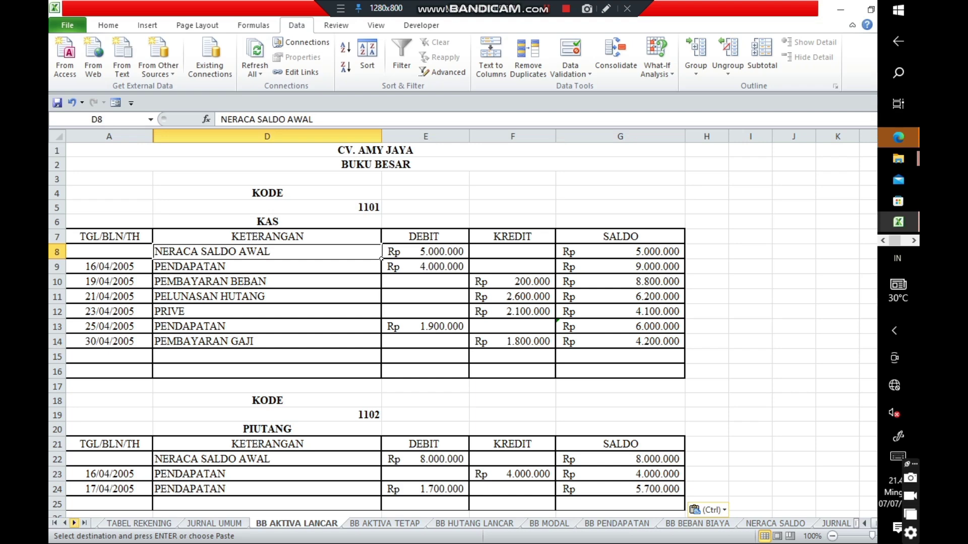
- Compare the KAS debit in C6 of the NERACA SALDO AWAAL sheet with the opening debit in E8 of BB AKTIVA LANCAR
{"action": "left_click", "coordinate": [64, 524]}
{"action": "left_click", "coordinate": [146, 524]}
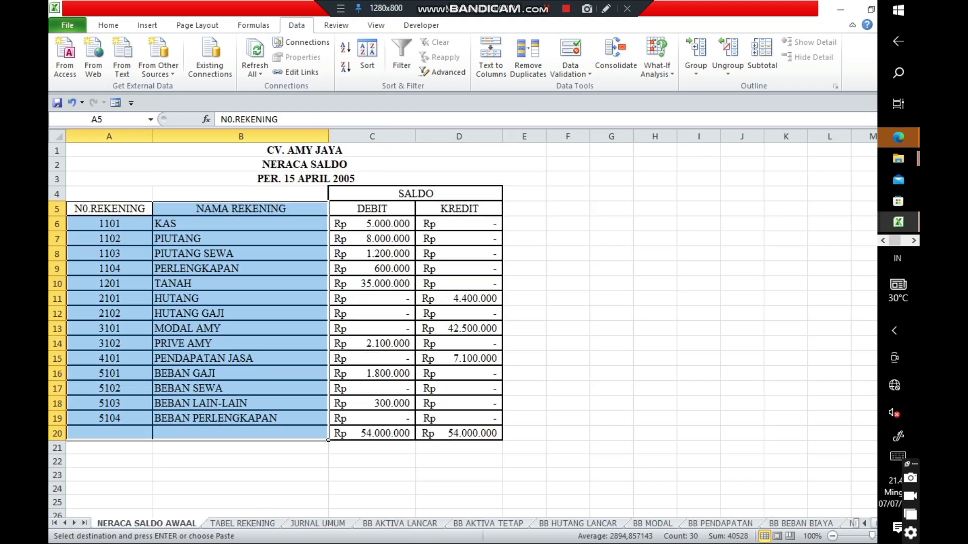
{"action": "left_click", "coordinate": [240, 224]}
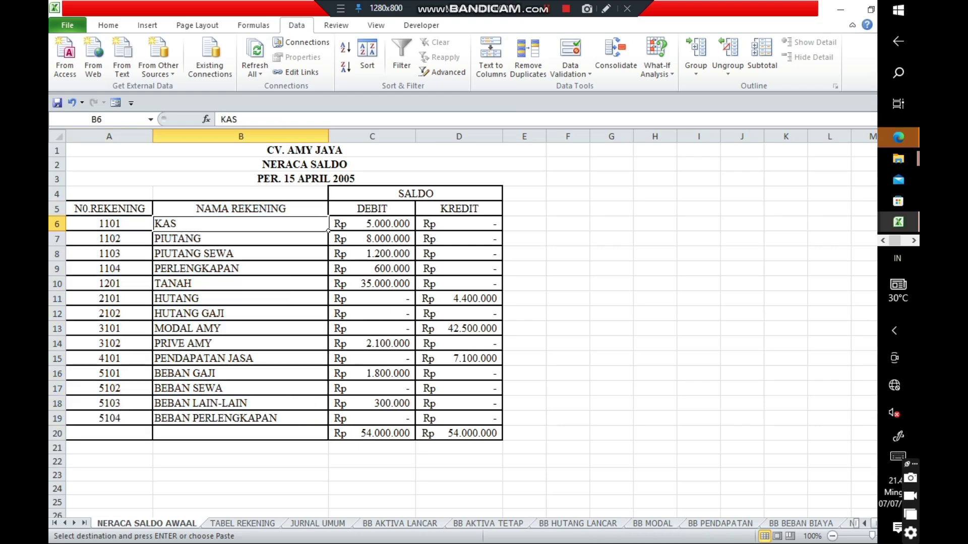
{"action": "left_click", "coordinate": [372, 223]}
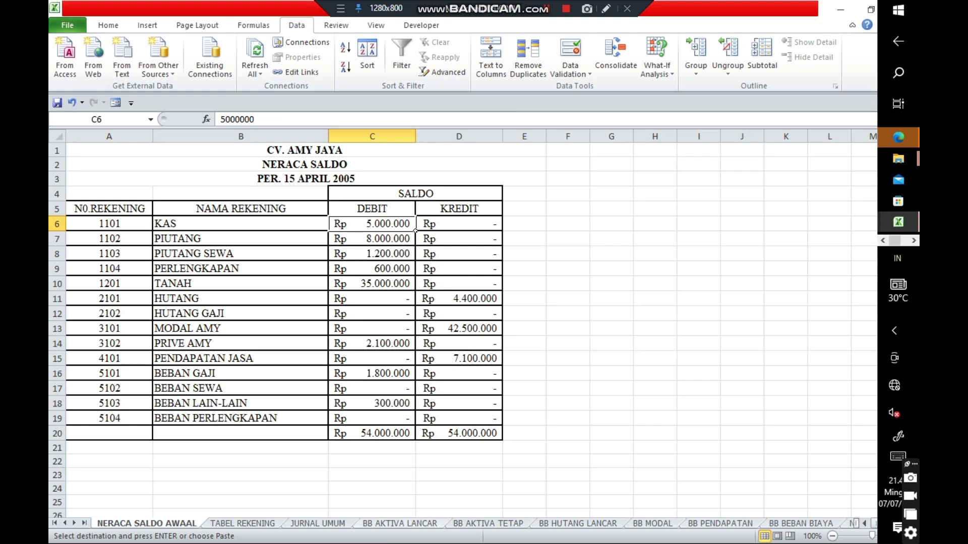
{"action": "left_click", "coordinate": [400, 523]}
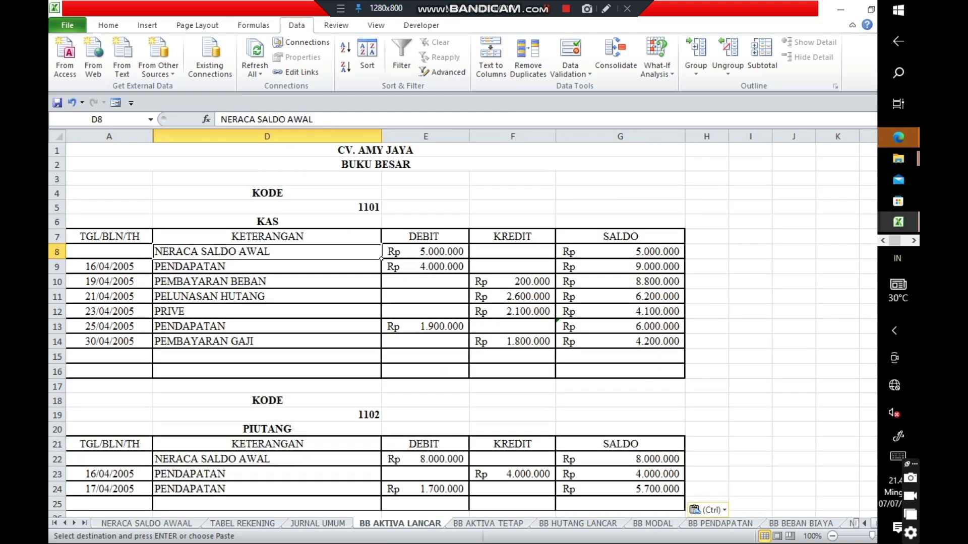
{"action": "left_click", "coordinate": [425, 251]}
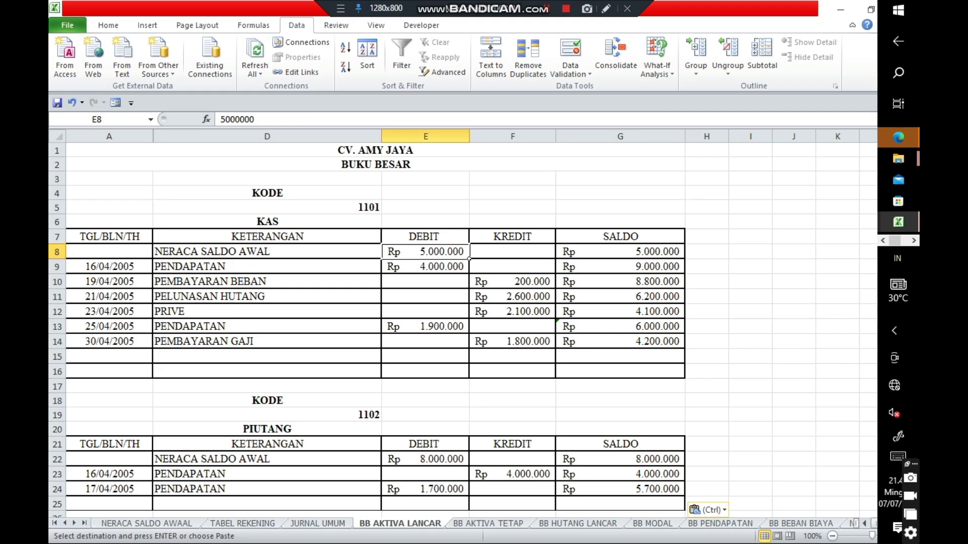
{"action": "left_click", "coordinate": [425, 387]}
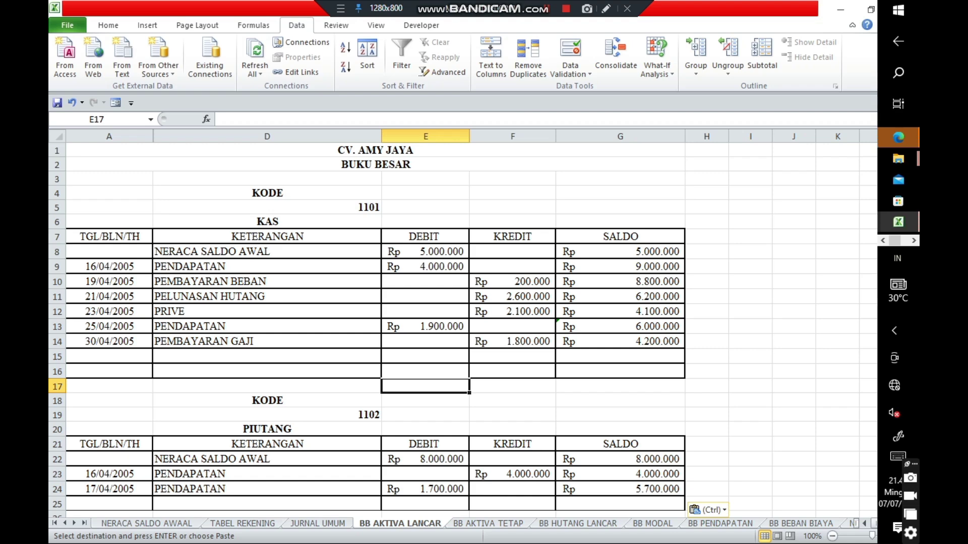
- View the 30 April 2005 trial balance on the NERACA SALDO sheet and bring the workbook's first sheet names back into view
{"action": "left_click", "coordinate": [74, 523]}
{"action": "left_click", "coordinate": [73, 523]}
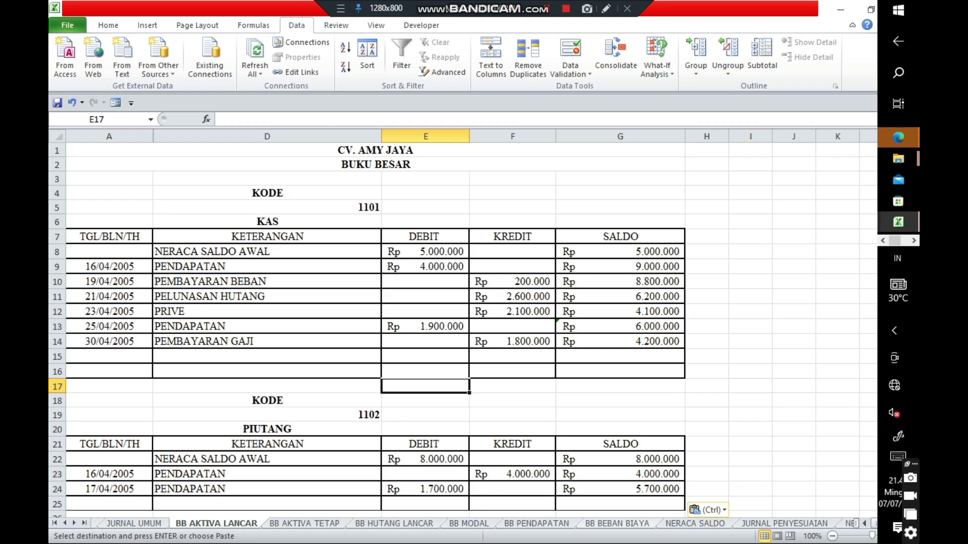
{"action": "left_click", "coordinate": [695, 523]}
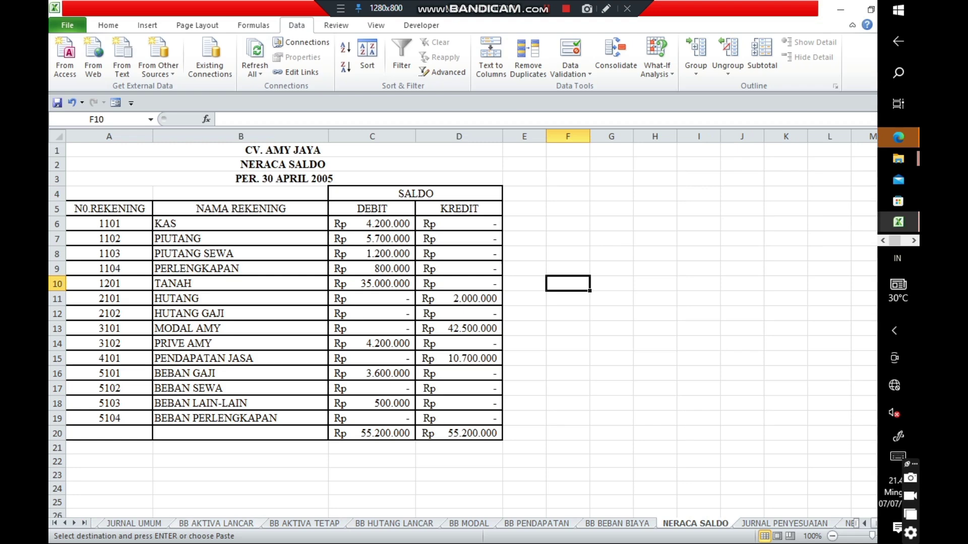
{"action": "left_click", "coordinate": [64, 523]}
{"action": "left_click", "coordinate": [65, 524]}
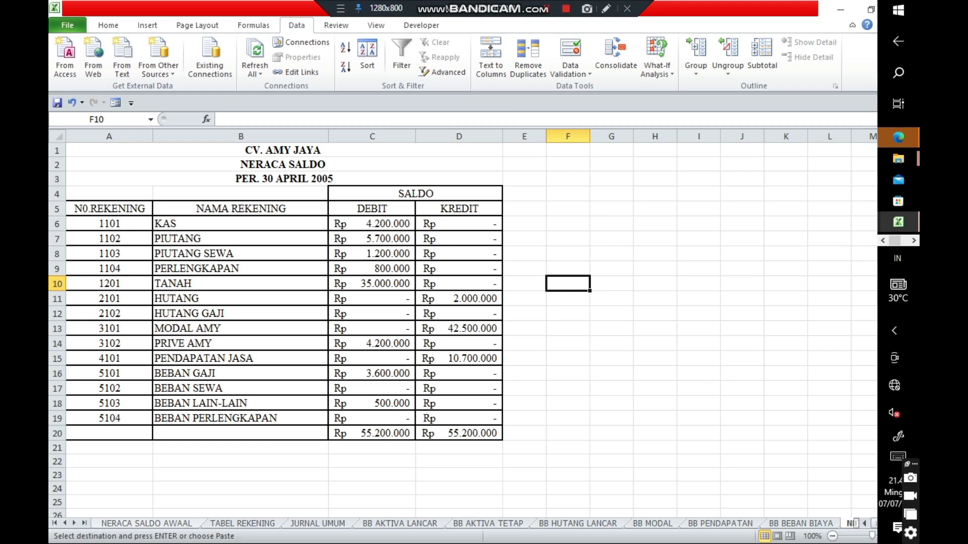
- Compare the 15 April 2005 opening balances in A4:D20 of NERACA SALDO AWAAL with the NERACA SALDO sheet
{"action": "left_click", "coordinate": [147, 524]}
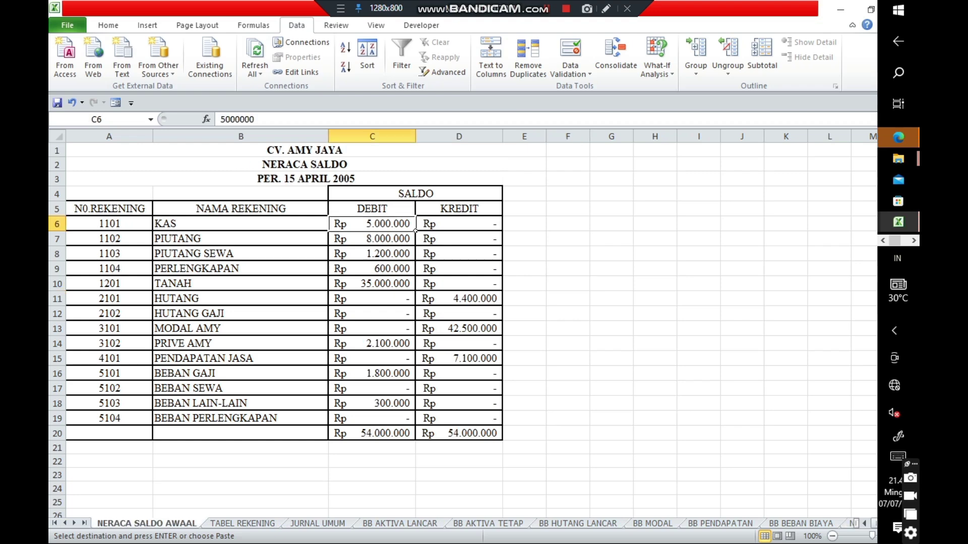
{"action": "left_click_drag", "start_coordinate": [109, 194], "coordinate": [459, 433]}
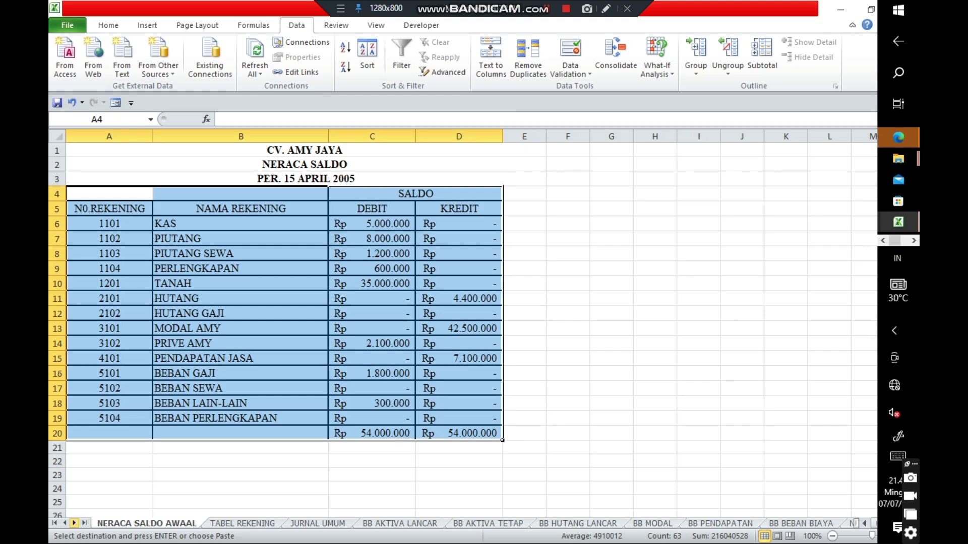
{"action": "left_click", "coordinate": [75, 524]}
{"action": "left_click", "coordinate": [74, 524]}
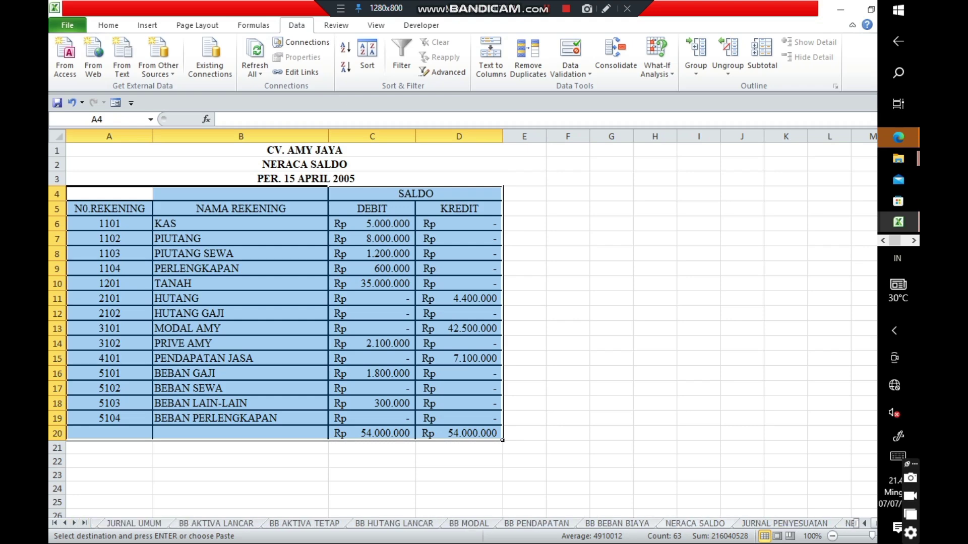
{"action": "left_click", "coordinate": [695, 524]}
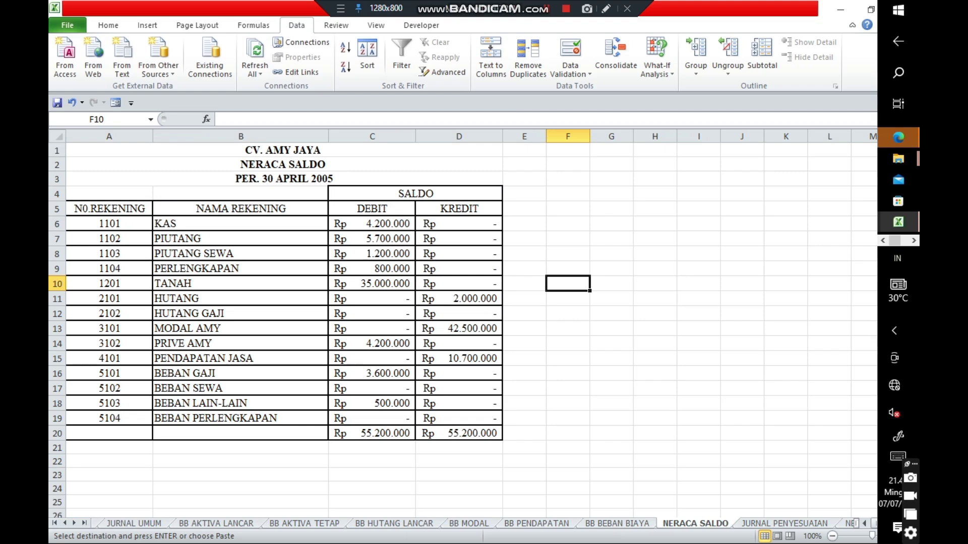
- Check the DEBIT and KREDIT columns of NERACA SALDO, including the KAS formula in C6 and the totals in row 20
{"action": "left_click", "coordinate": [372, 208]}
{"action": "left_click", "coordinate": [460, 209]}
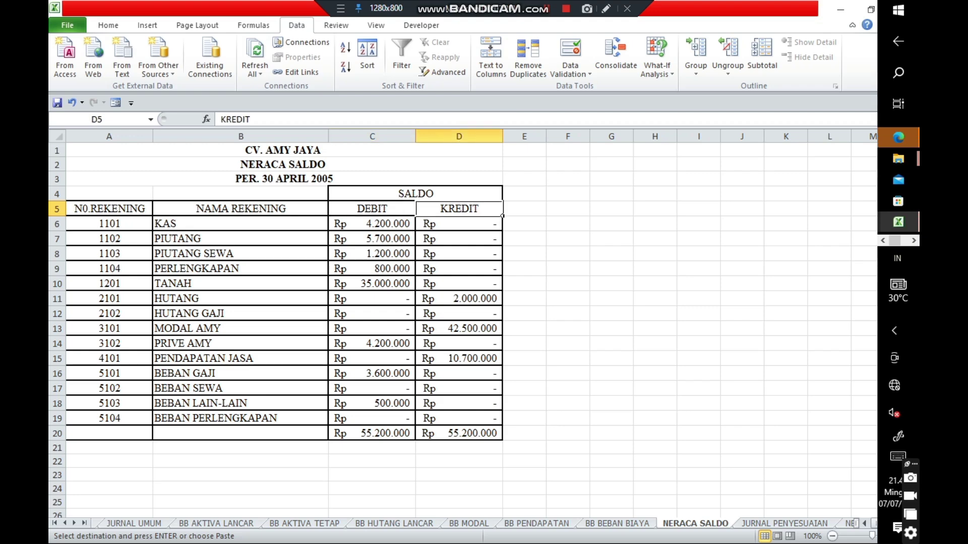
{"action": "left_click", "coordinate": [372, 224]}
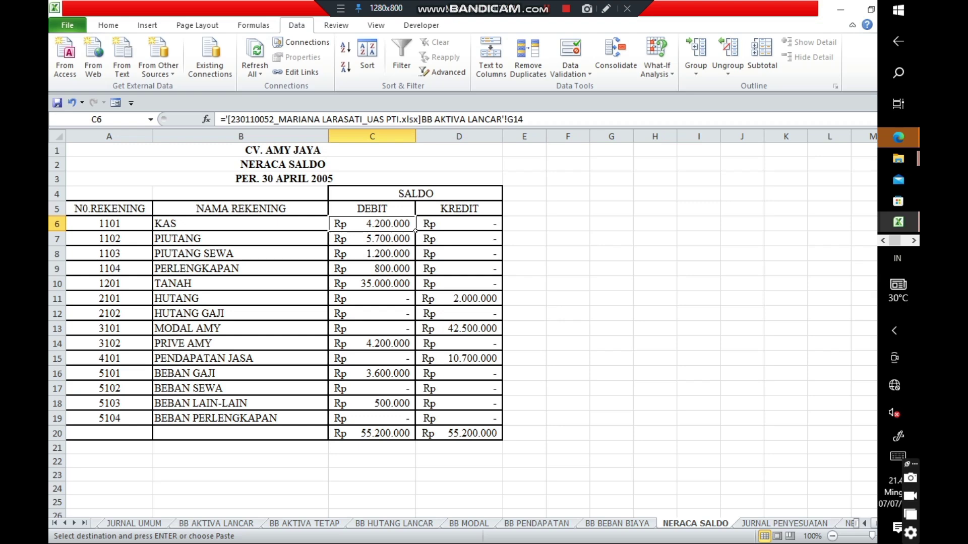
{"action": "left_click", "coordinate": [372, 434]}
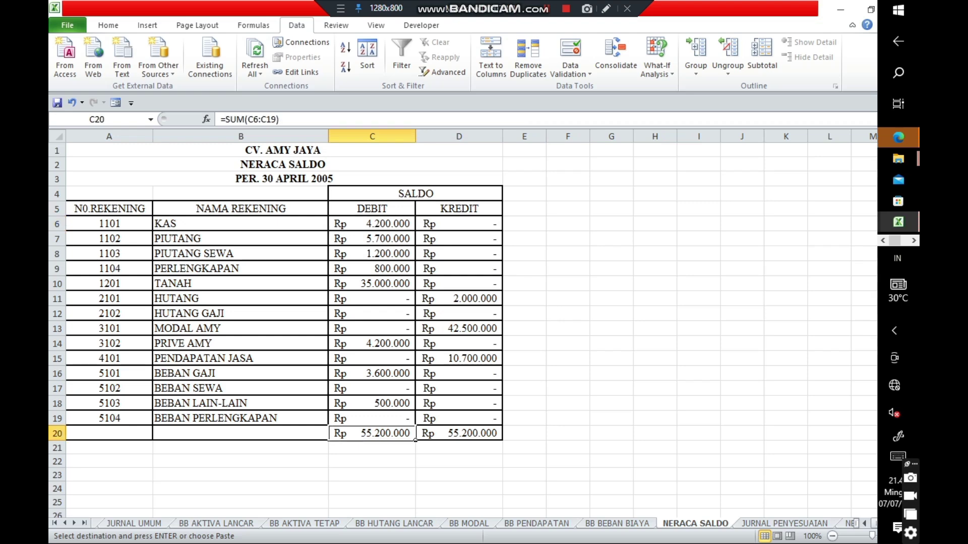
{"action": "left_click", "coordinate": [372, 208]}
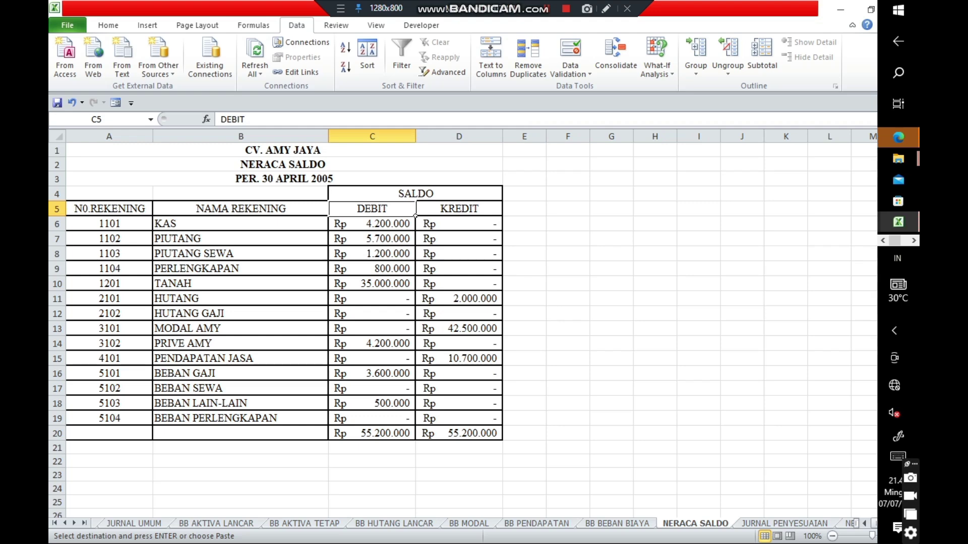
{"action": "left_click", "coordinate": [459, 433]}
{"action": "left_click", "coordinate": [460, 209]}
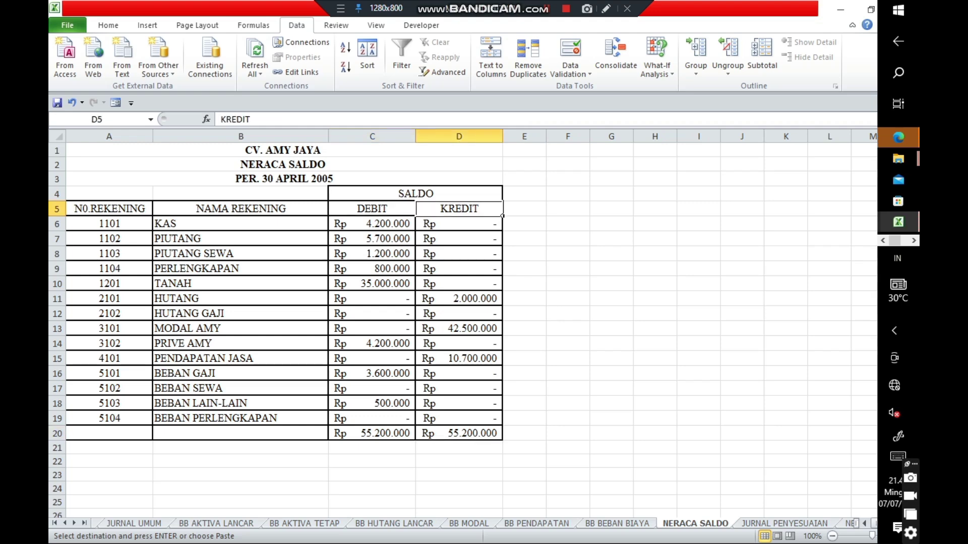
{"action": "left_click", "coordinate": [524, 404]}
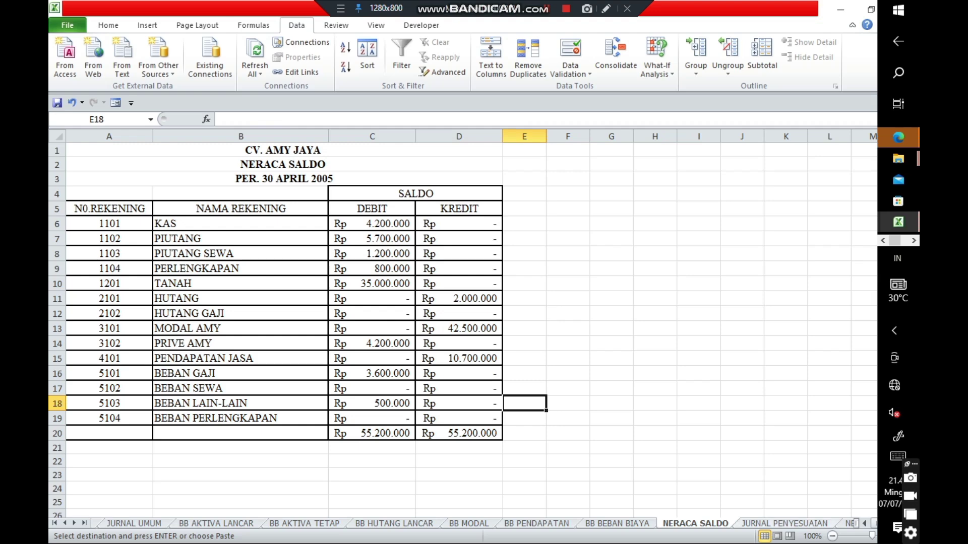
- Examine the empty JURNAL PENYESUAIAN table and its heading rows, comparing its layout with the JURNAL UMUM sheet
{"action": "key", "text": "ctrl+Page_Down"}
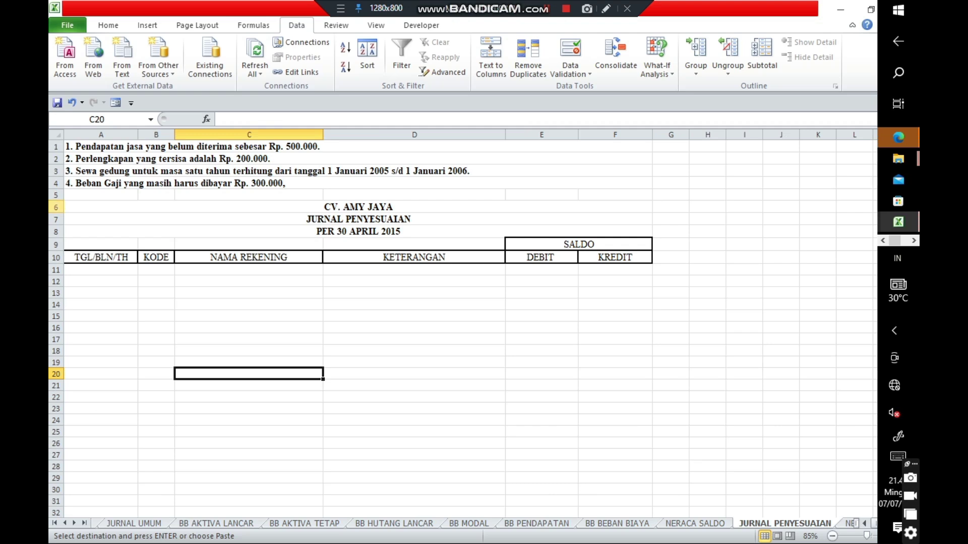
{"action": "left_click_drag", "start_coordinate": [56, 207], "coordinate": [56, 271]}
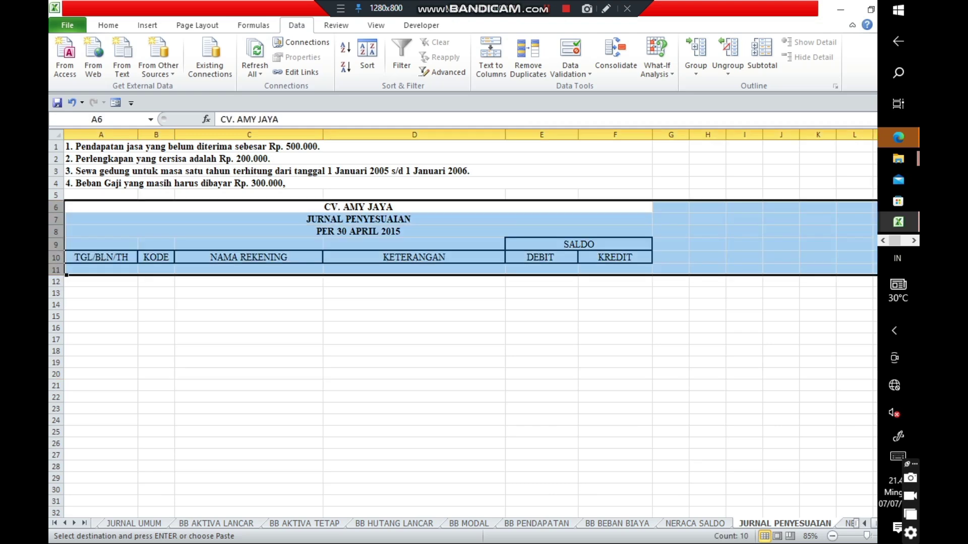
{"action": "left_click", "coordinate": [134, 524]}
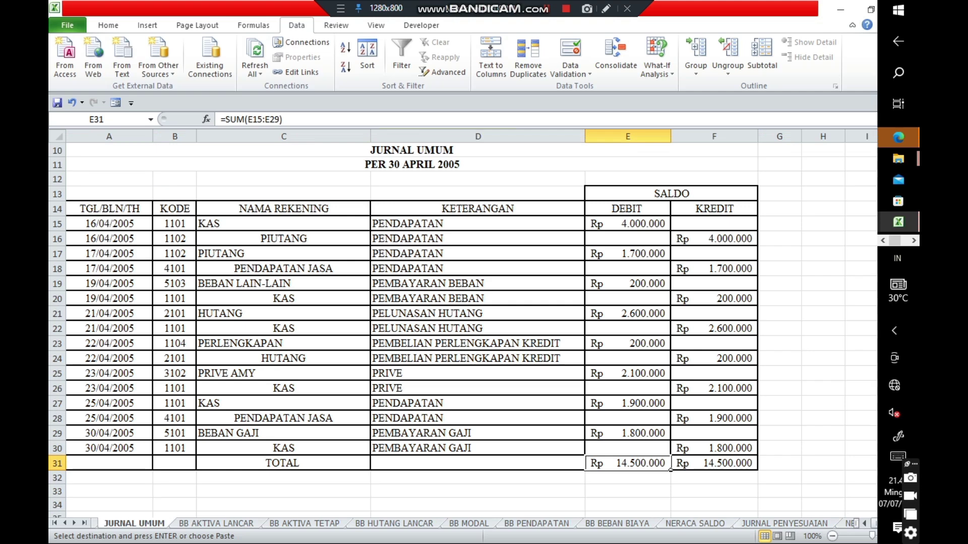
{"action": "left_click", "coordinate": [785, 524]}
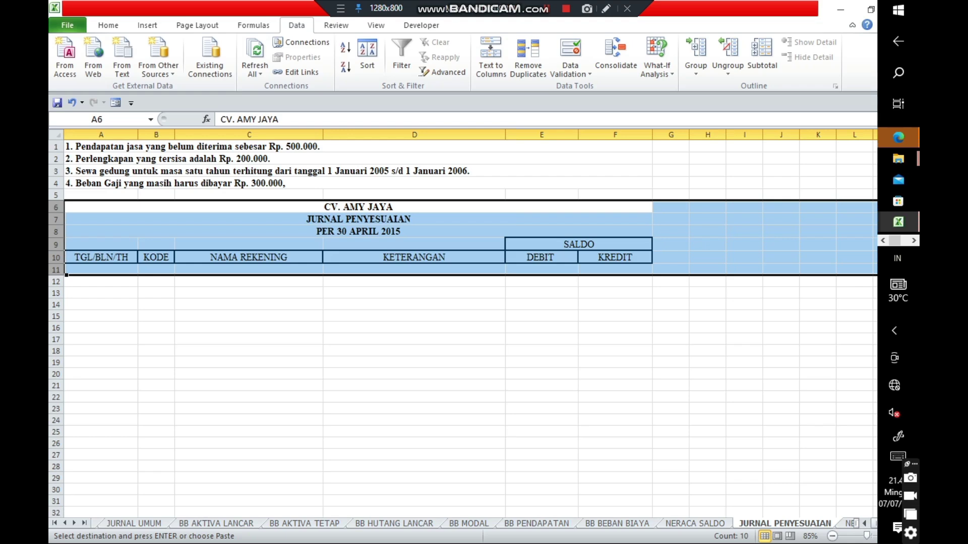
{"action": "left_click", "coordinate": [414, 351]}
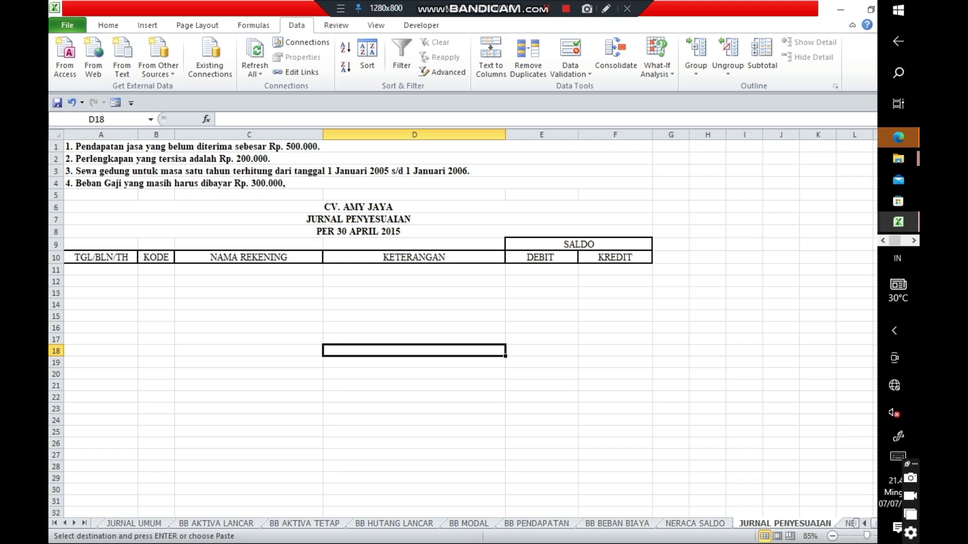
{"action": "left_click", "coordinate": [249, 270]}
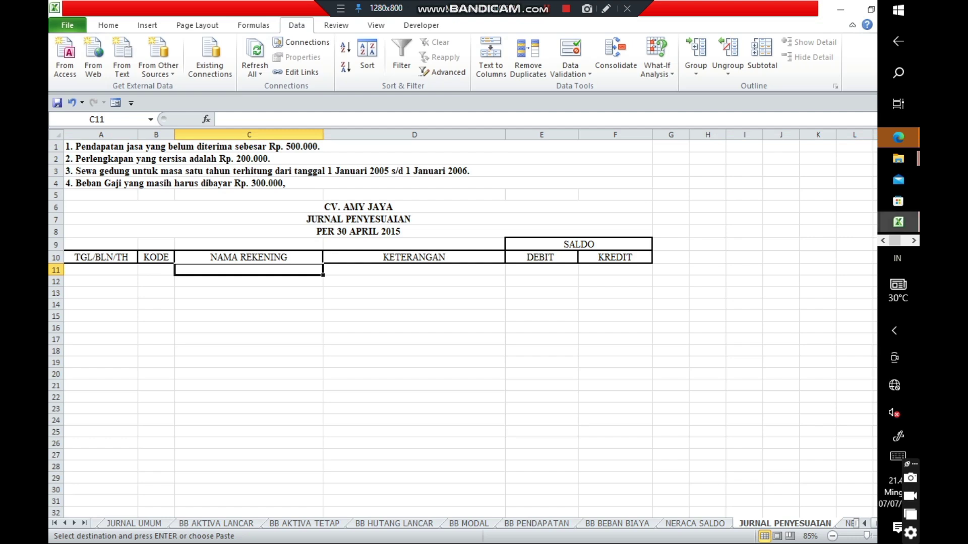
- Switch to the completed source workbook and copy the adjusting entries with their TOTAL row, A6:F15, from its JURNAL PENYESUAIAN sheet
{"action": "mouse_move", "coordinate": [898, 223]}
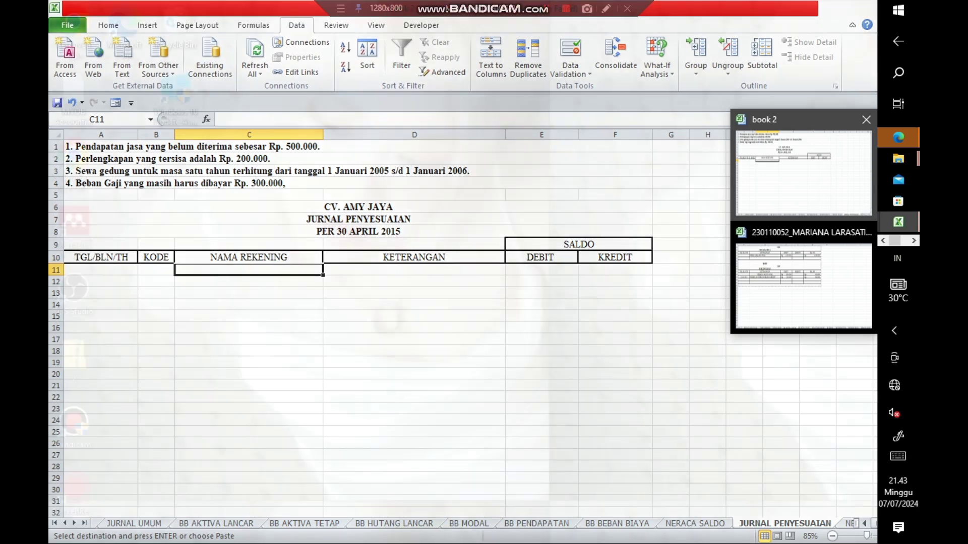
{"action": "left_click", "coordinate": [804, 173]}
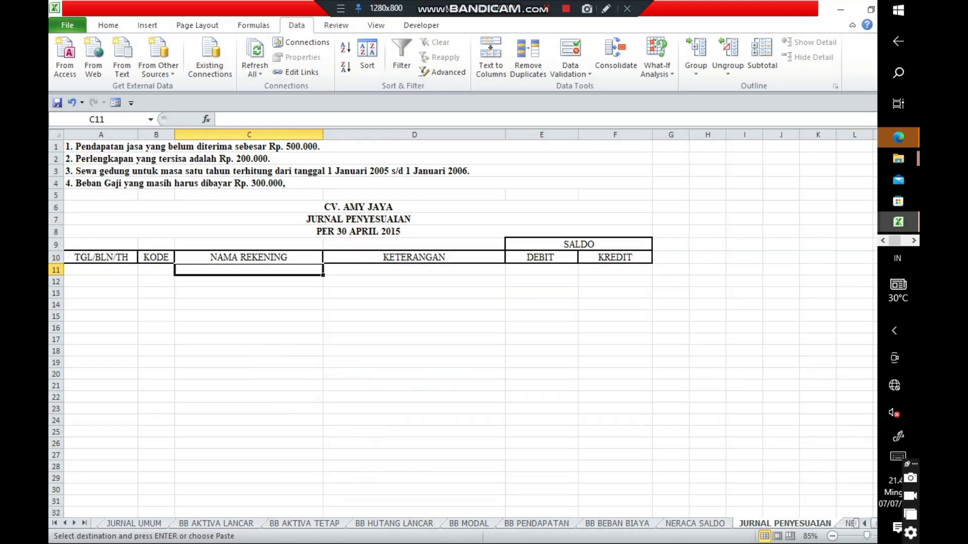
{"action": "mouse_move", "coordinate": [898, 222]}
{"action": "left_click", "coordinate": [804, 286]}
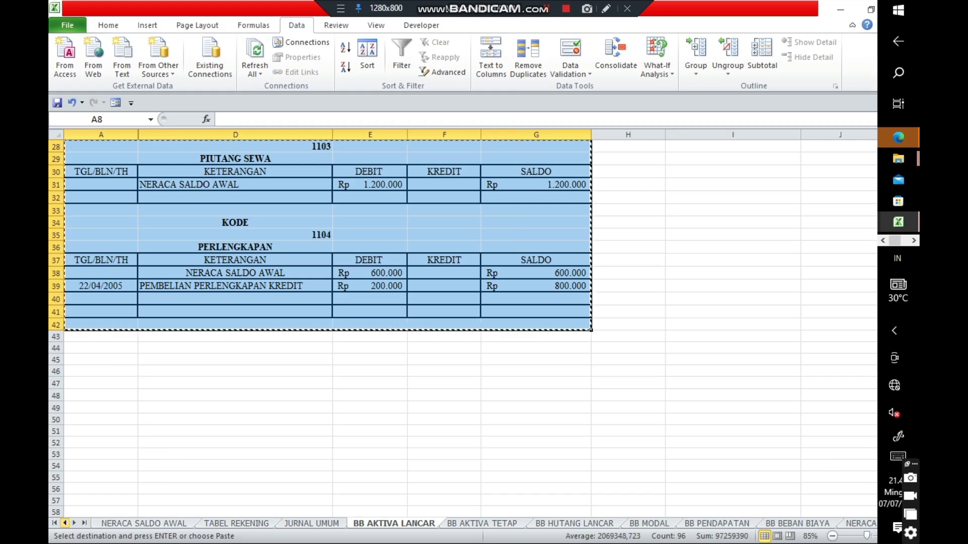
{"action": "left_click", "coordinate": [74, 524]}
{"action": "left_click", "coordinate": [74, 524]}
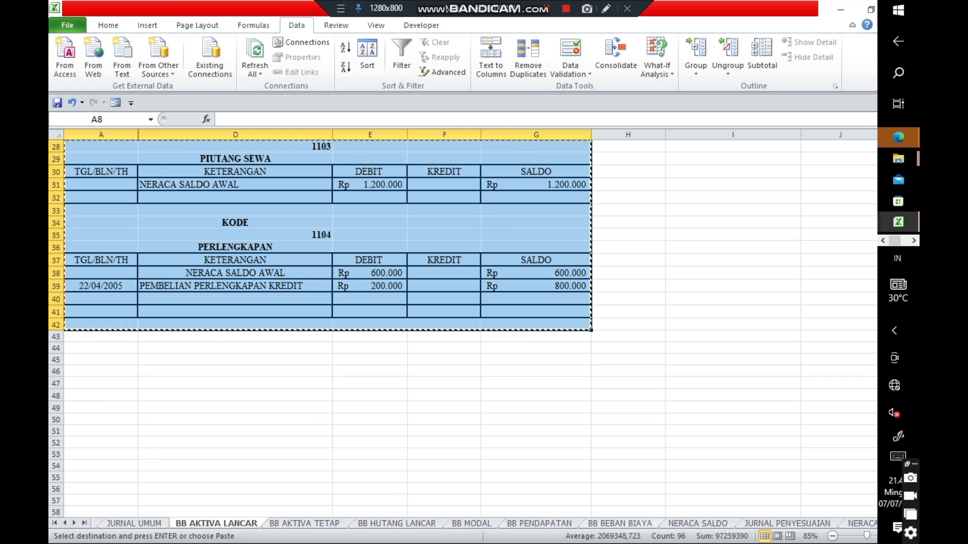
{"action": "left_click", "coordinate": [787, 524]}
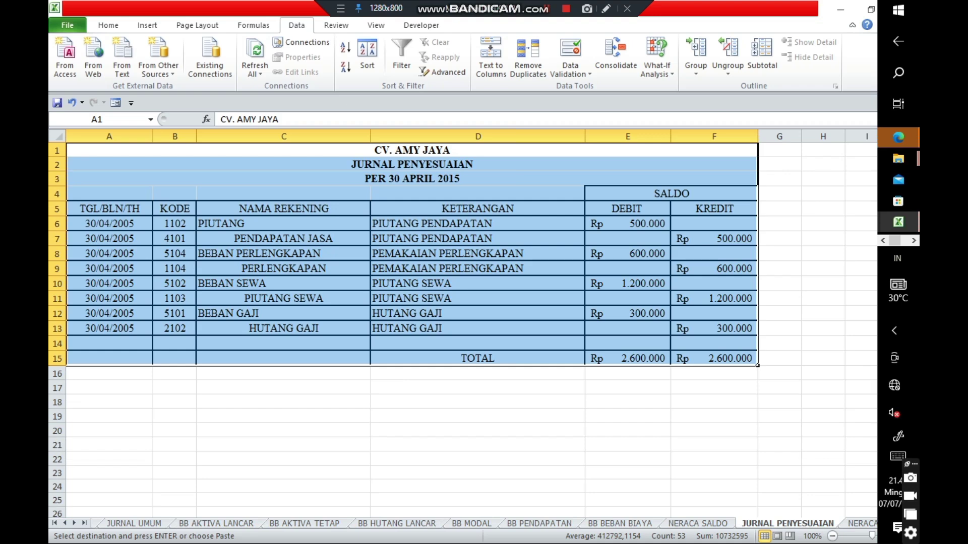
{"action": "left_click", "coordinate": [477, 430]}
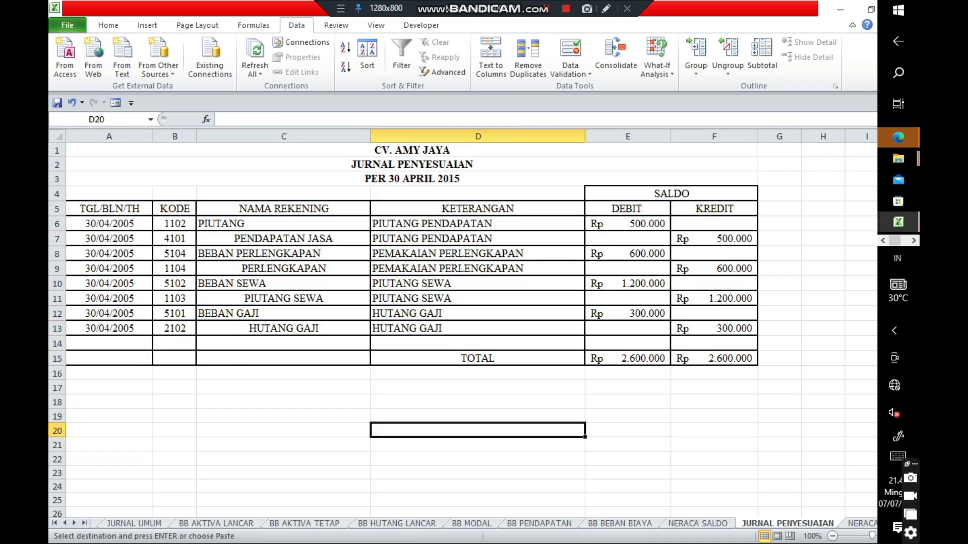
{"action": "left_click_drag", "start_coordinate": [109, 224], "coordinate": [714, 358]}
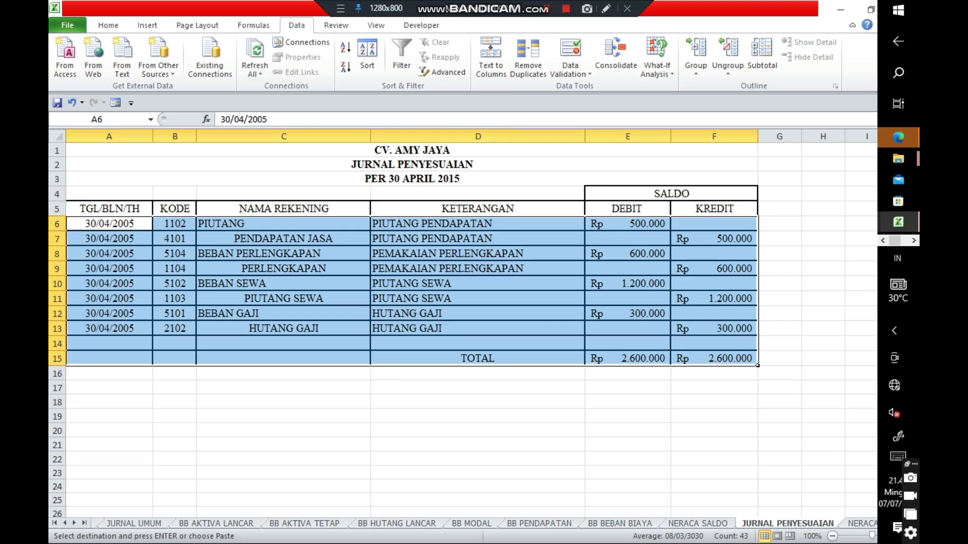
- Return to book 2 and paste the copied adjusting entries into the JURNAL PENYESUAIAN sheet starting at A11
{"action": "mouse_move", "coordinate": [898, 221]}
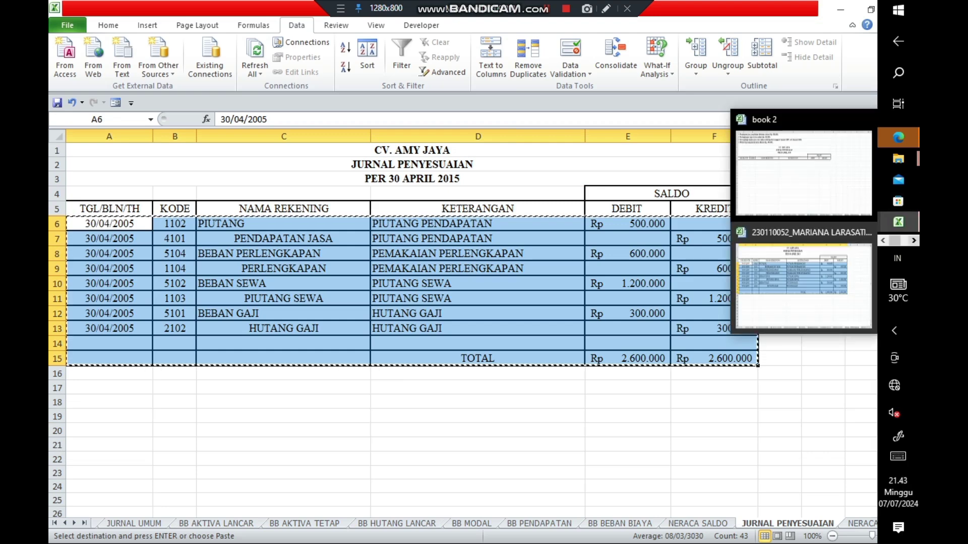
{"action": "left_click", "coordinate": [803, 173]}
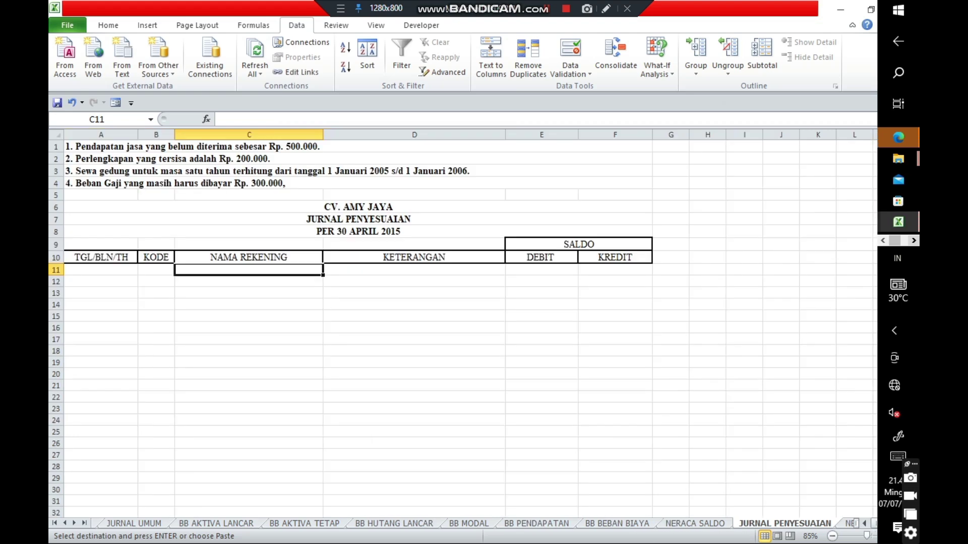
{"action": "left_click", "coordinate": [101, 271]}
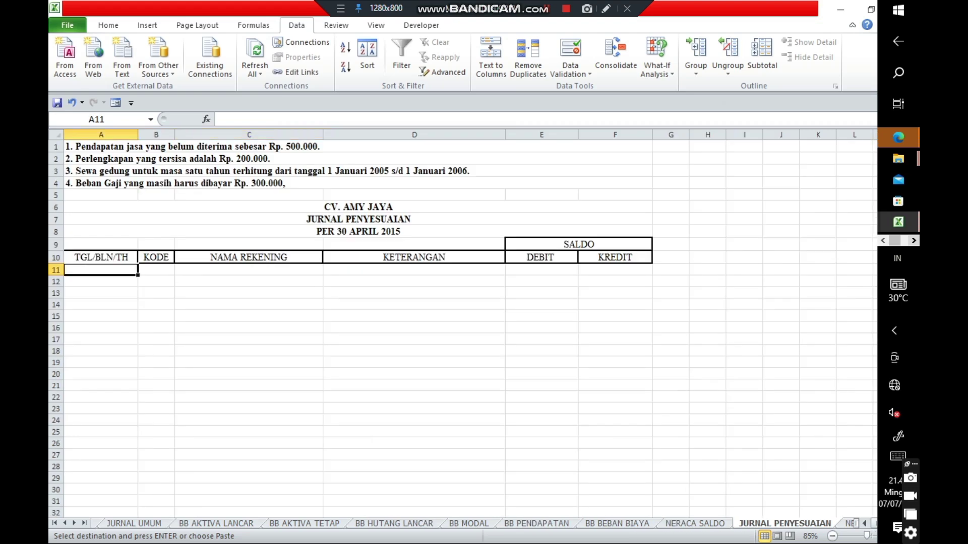
{"action": "key", "text": "ctrl+v"}
{"action": "left_click", "coordinate": [414, 411]}
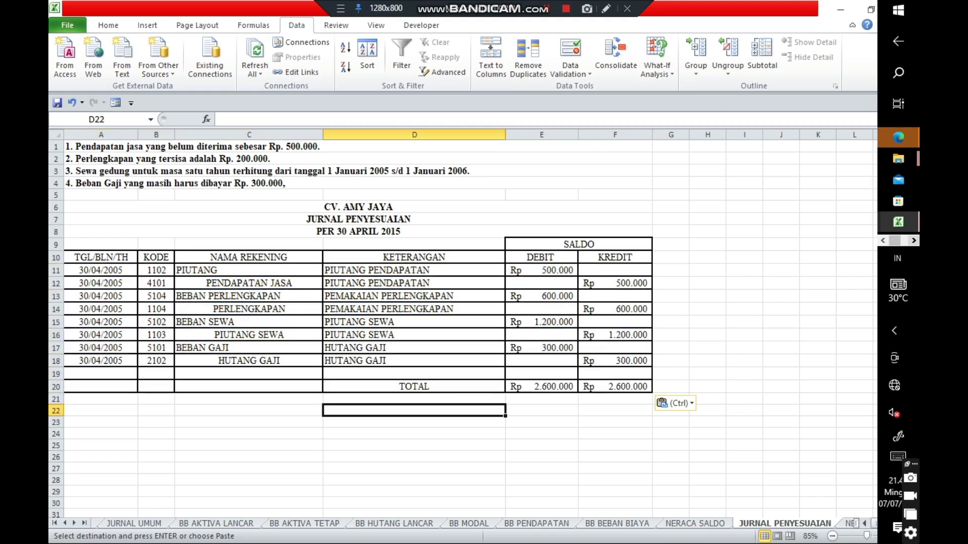
- Check the debit and credit sum formulas in the TOTAL row of JURNAL PENYESUAIAN, cells E20 and F20
{"action": "left_click", "coordinate": [414, 387]}
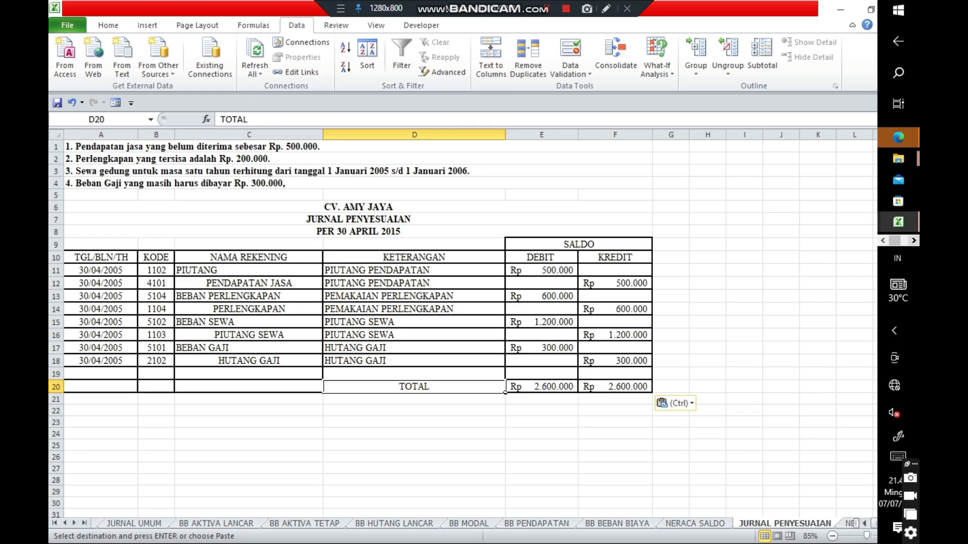
{"action": "left_click", "coordinate": [542, 387]}
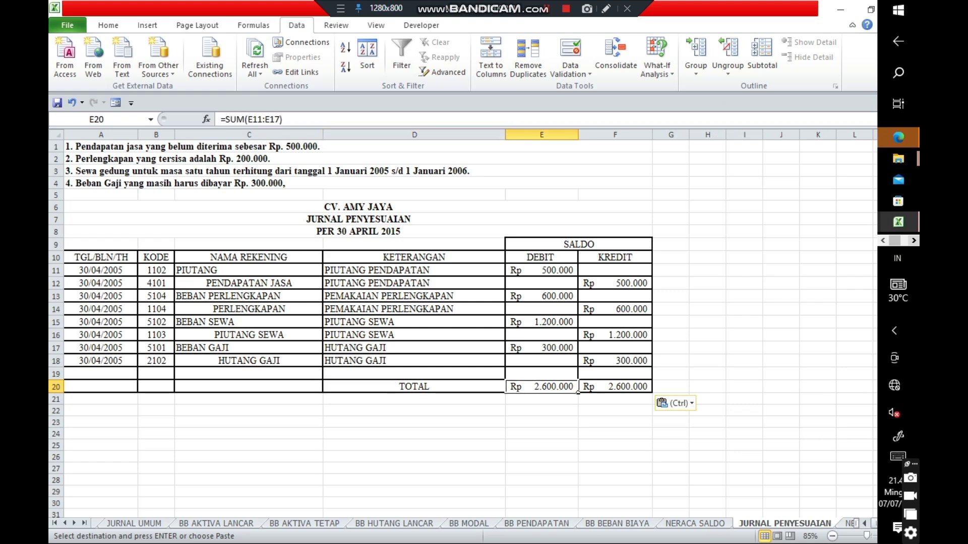
{"action": "left_click", "coordinate": [615, 387]}
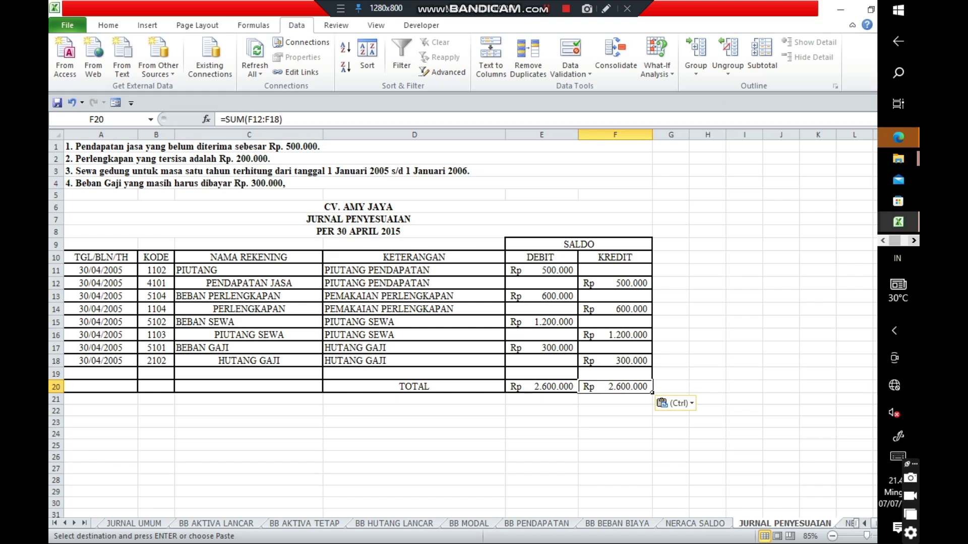
{"action": "left_click", "coordinate": [615, 434]}
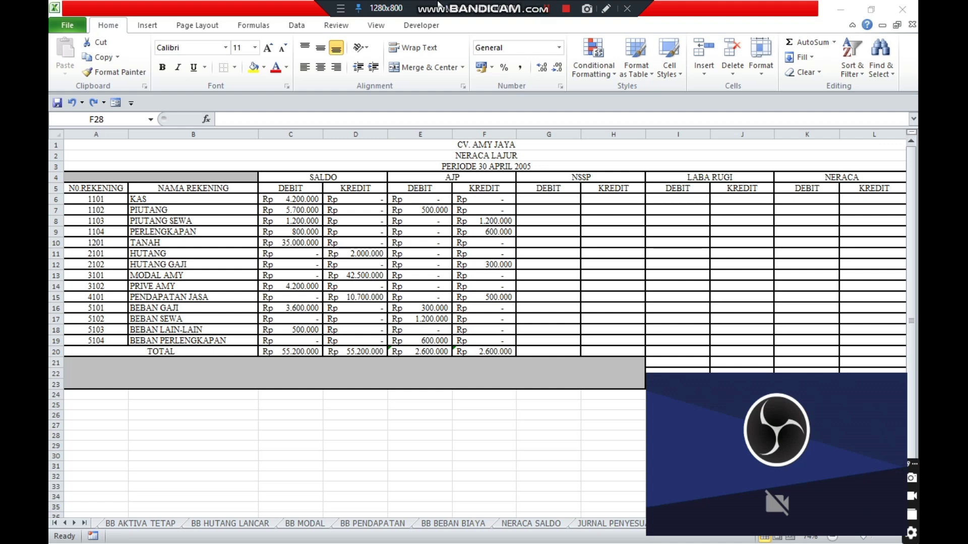
- Examine the SALDO, AJP, NSSP, LABA RUGI and NERACA column headings of the NERACA LAJUR worksheet and how they relate
{"action": "left_click", "coordinate": [323, 173]}
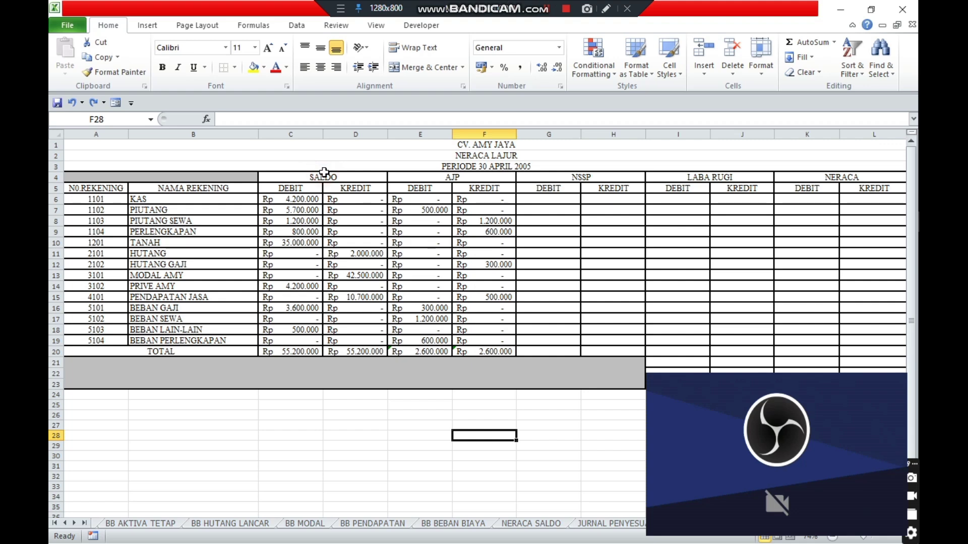
{"action": "left_click", "coordinate": [328, 174]}
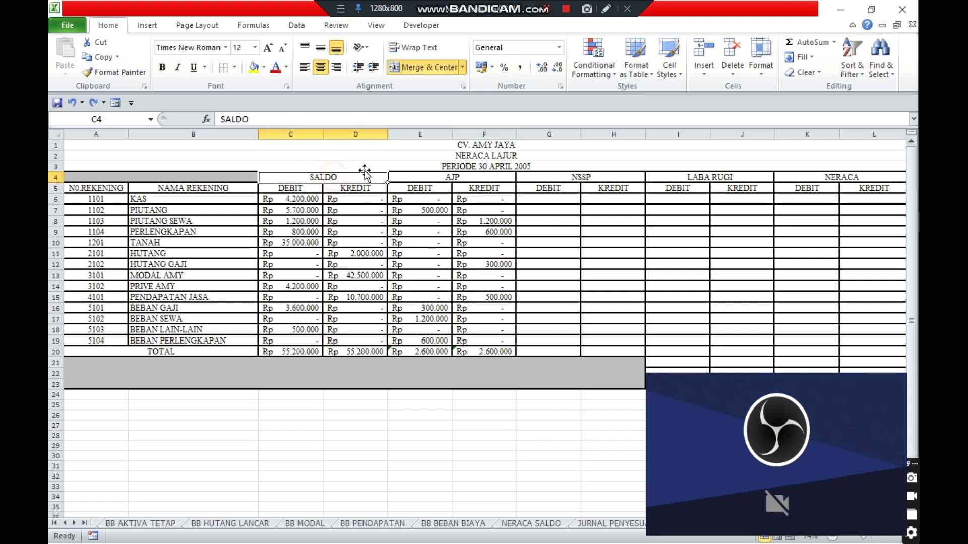
{"action": "left_click", "coordinate": [437, 177]}
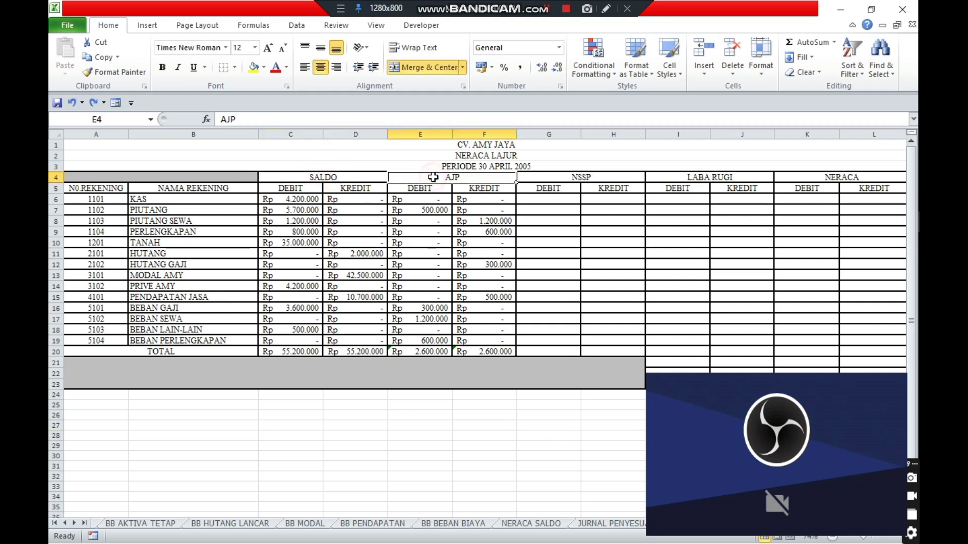
{"action": "left_click", "coordinate": [558, 177]}
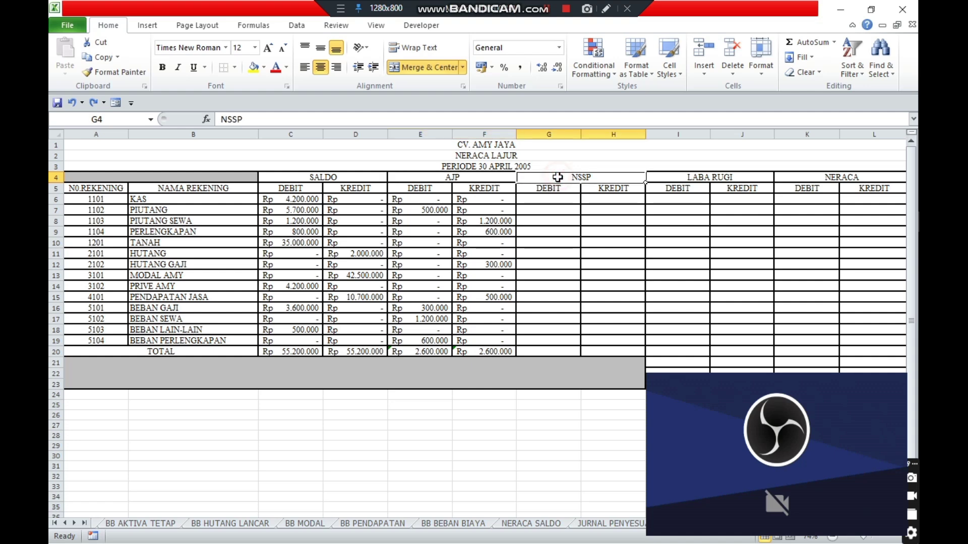
{"action": "left_click", "coordinate": [714, 177]}
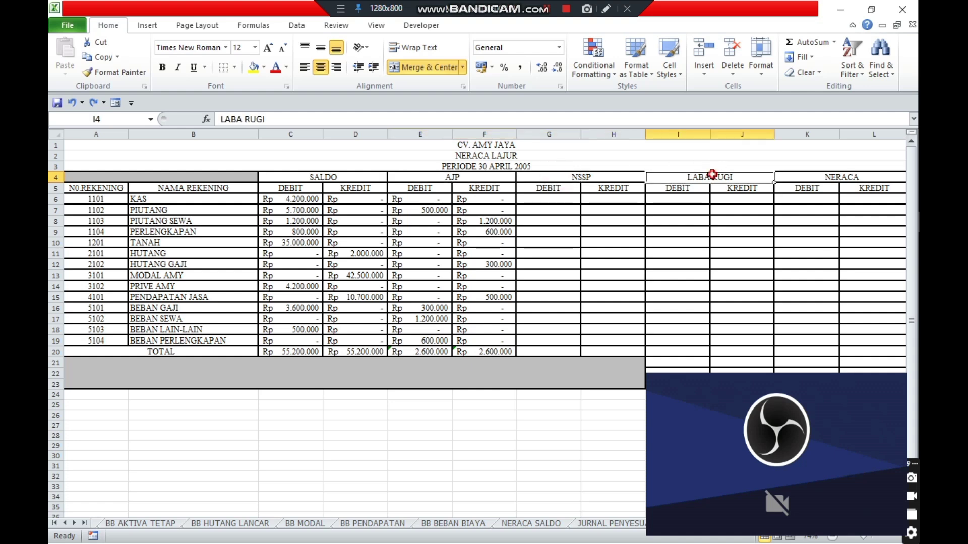
{"action": "left_click", "coordinate": [851, 172]}
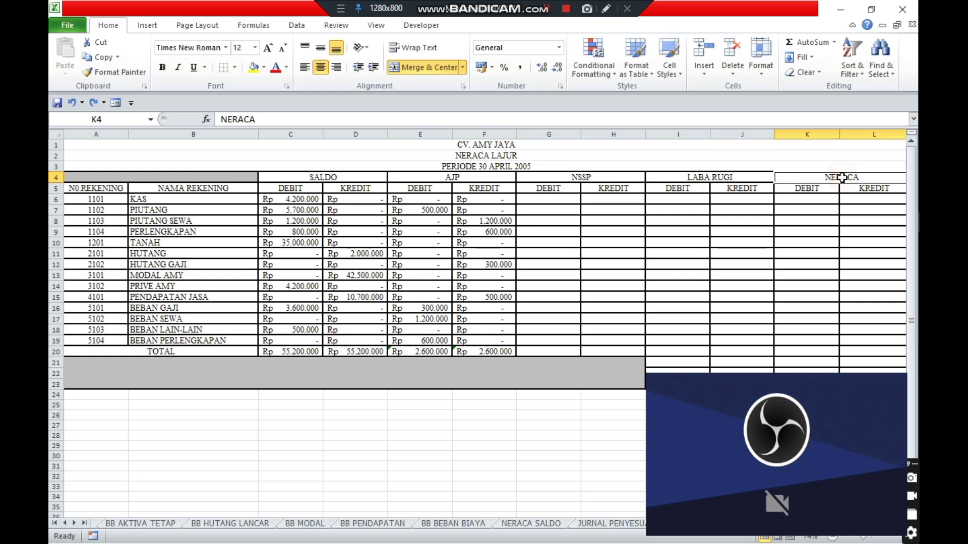
{"action": "left_click", "coordinate": [383, 414]}
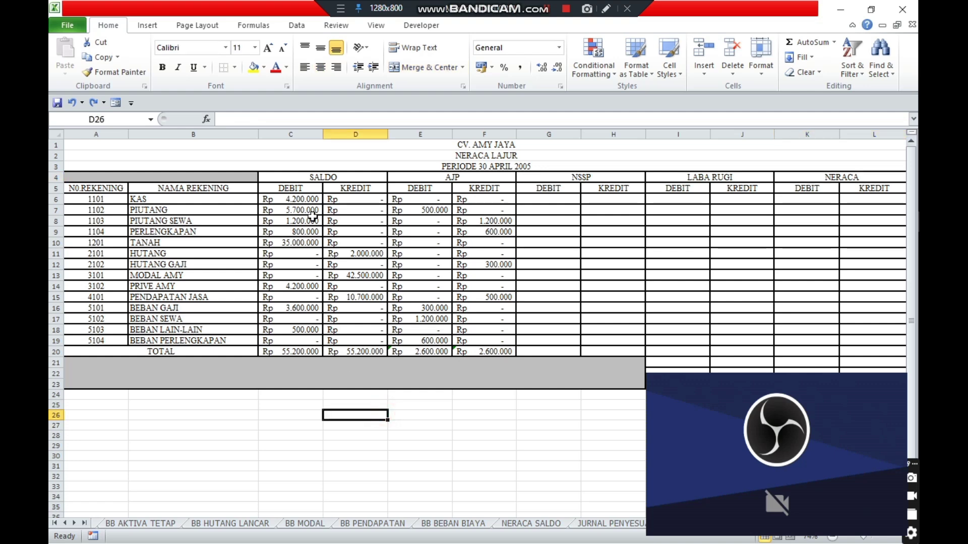
{"action": "left_click", "coordinate": [328, 179]}
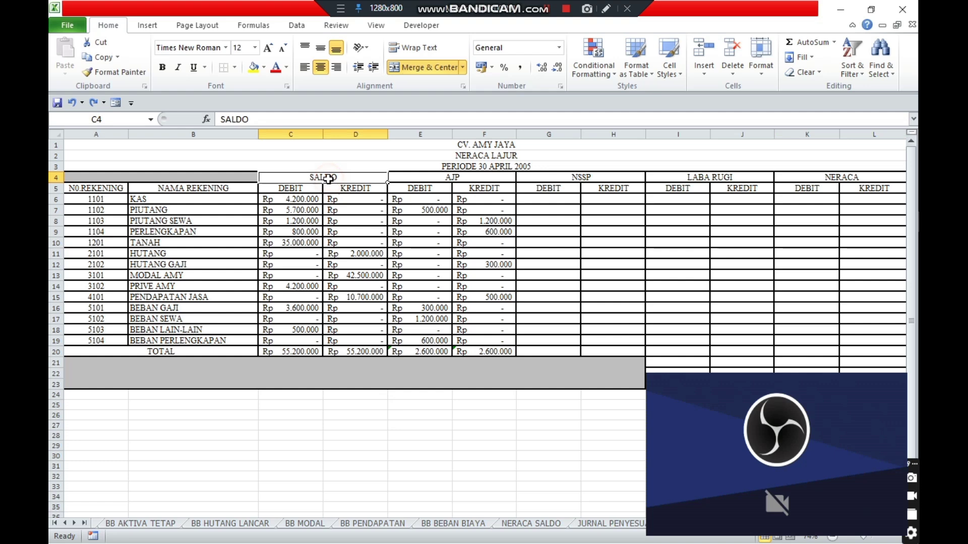
{"action": "left_click", "coordinate": [450, 178]}
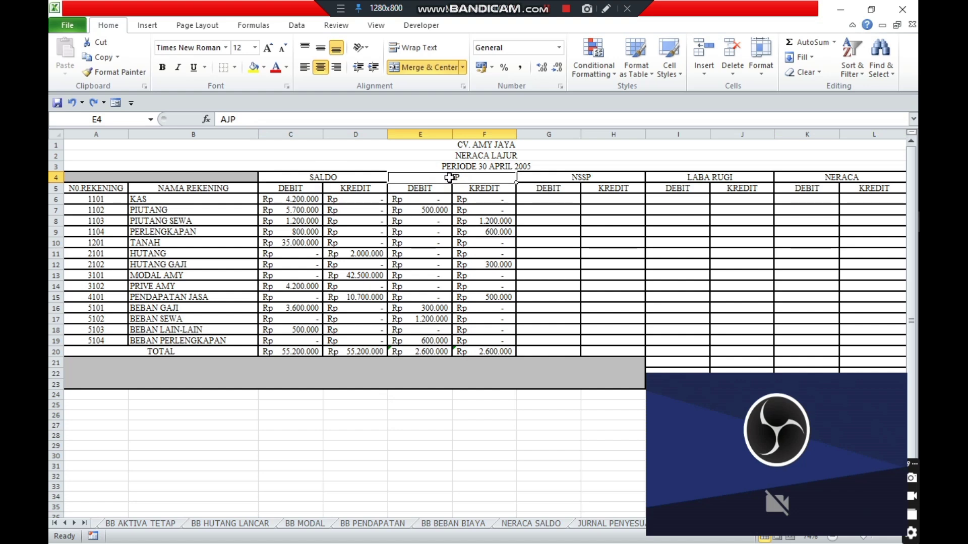
{"action": "left_click", "coordinate": [343, 179]}
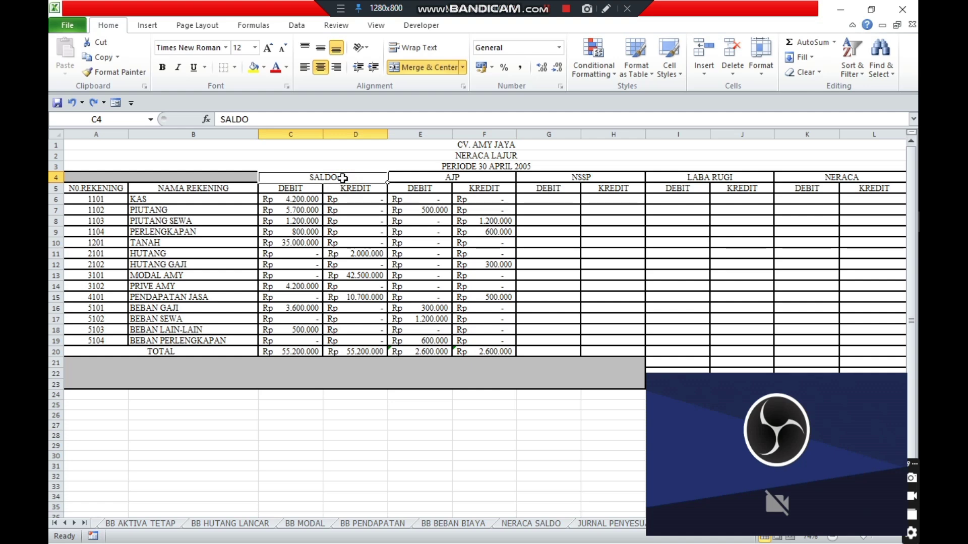
{"action": "left_click", "coordinate": [535, 175]}
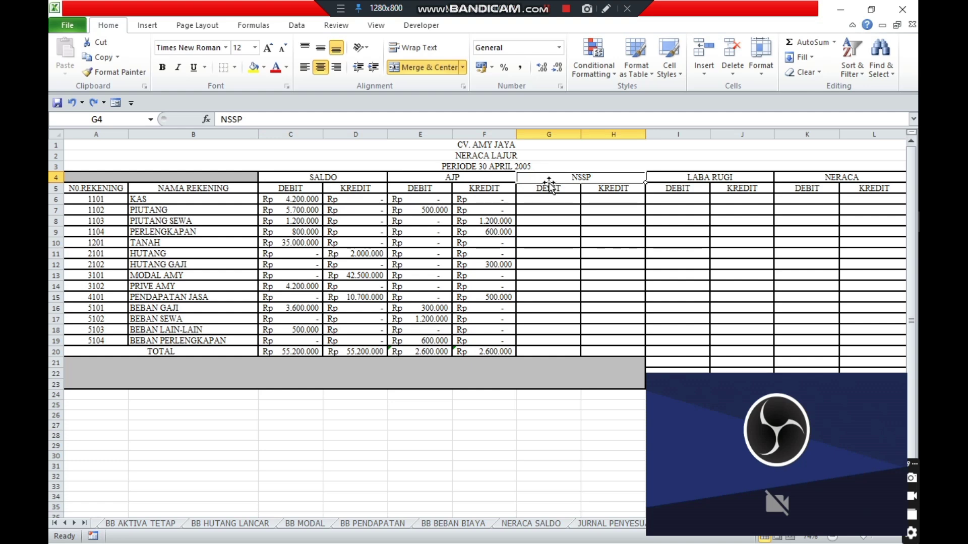
{"action": "left_click", "coordinate": [554, 192]}
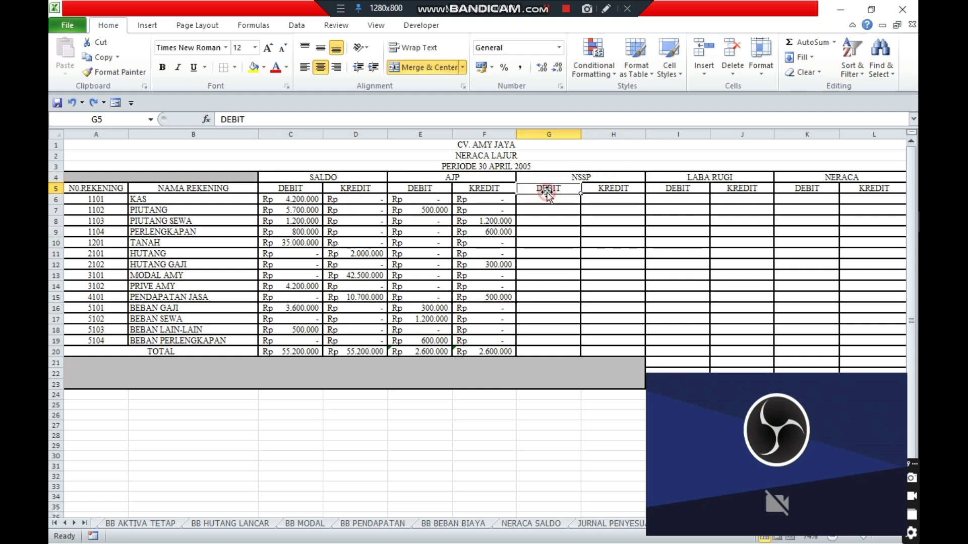
{"action": "left_click", "coordinate": [609, 188]}
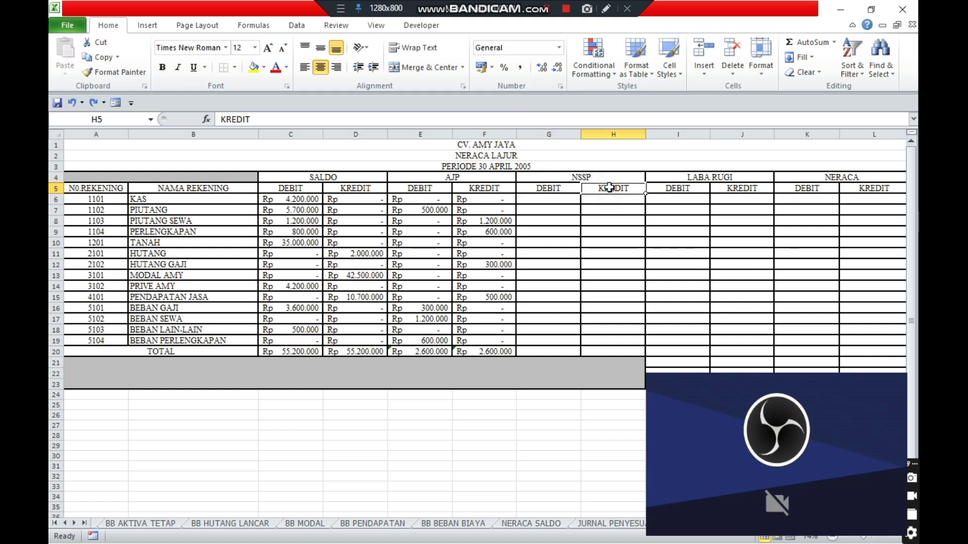
{"action": "left_click", "coordinate": [692, 173]}
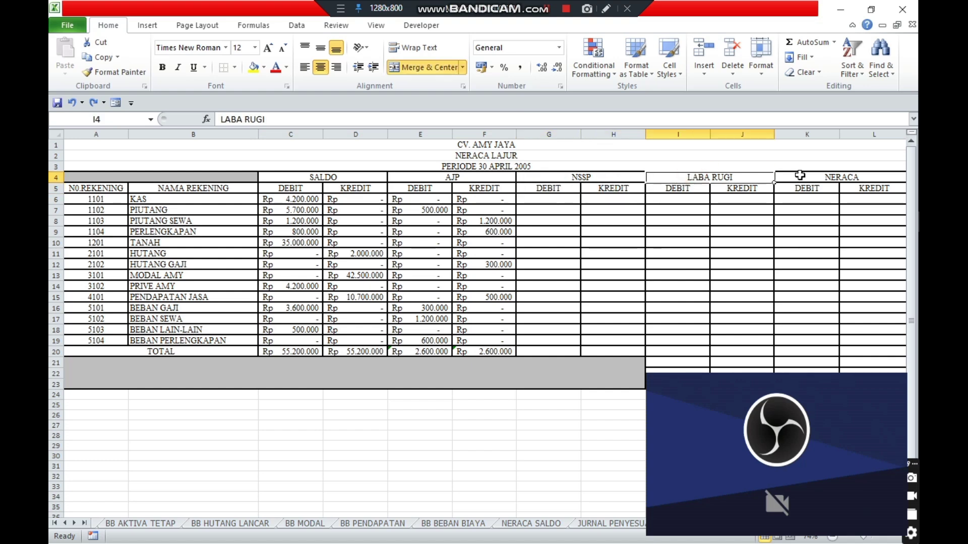
{"action": "left_click", "coordinate": [829, 177]}
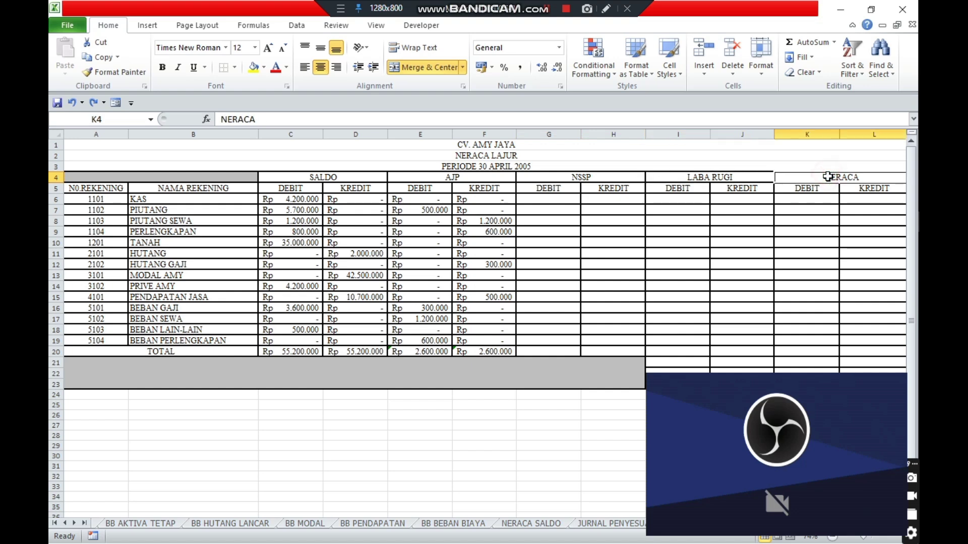
- In G6, the NSSP debit cell for KAS, start an IF(OR( formula with the absolute-range condition $C$6:$C$19+$E$6:$E$19-$F$6:$F$19<0
{"action": "left_click", "coordinate": [560, 198]}
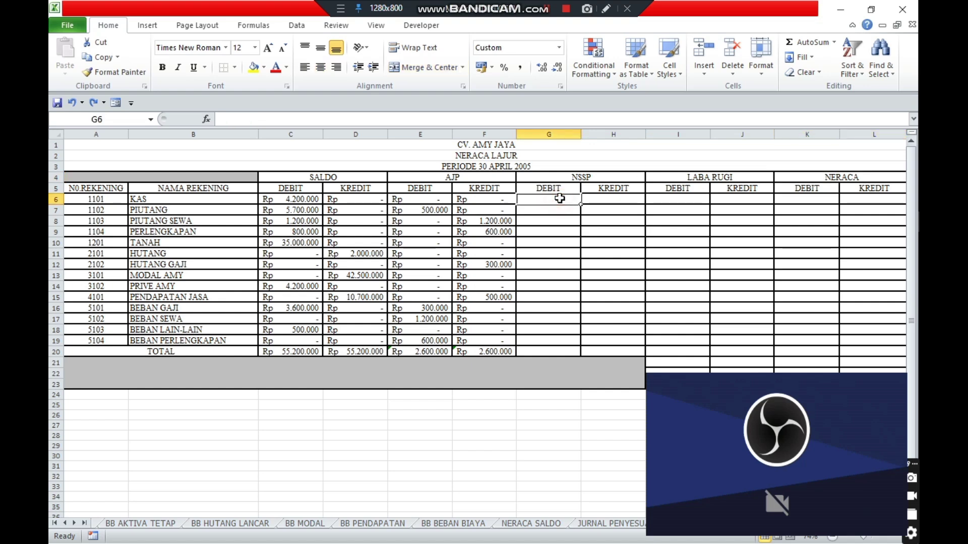
{"action": "type", "text": "=IF"}
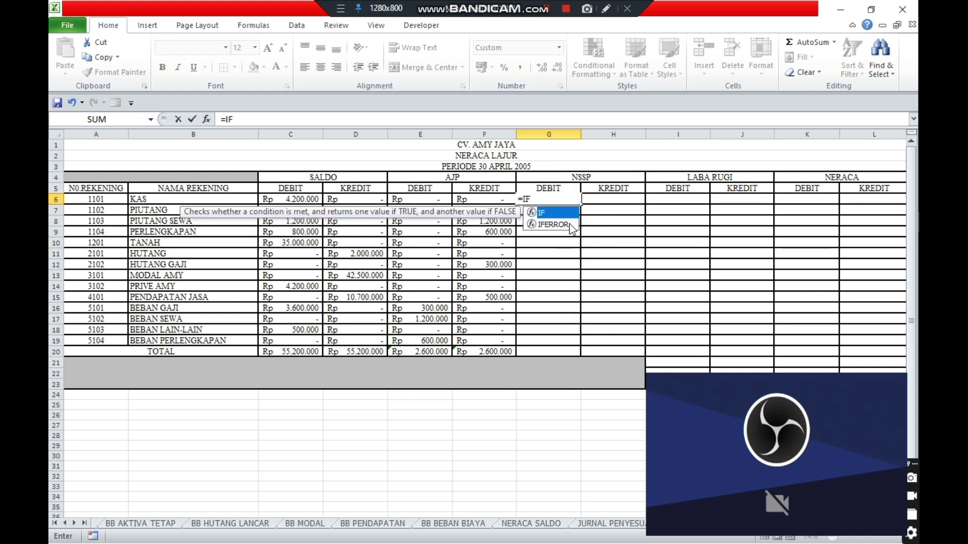
{"action": "double_click", "coordinate": [542, 214]}
{"action": "type", "text": "OR"}
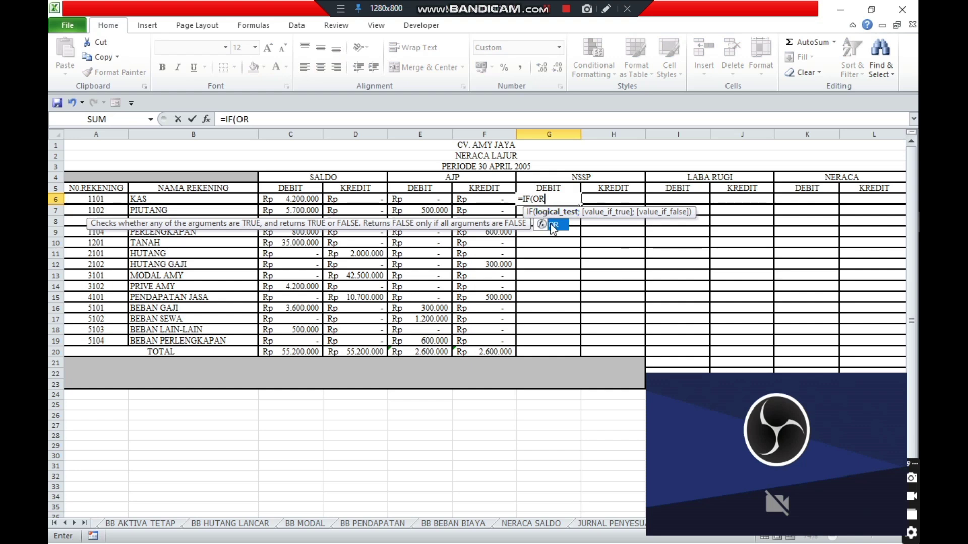
{"action": "double_click", "coordinate": [551, 225]}
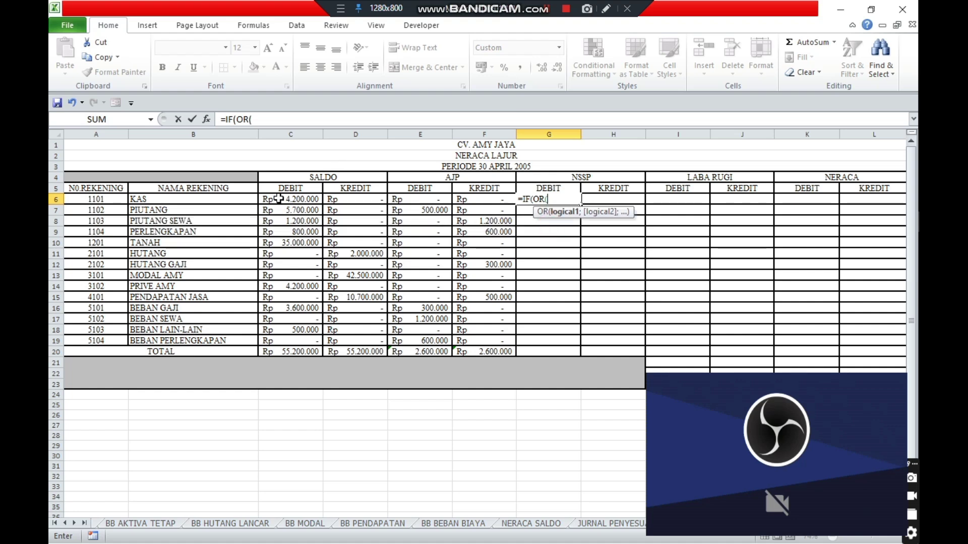
{"action": "left_click_drag", "start_coordinate": [278, 197], "coordinate": [274, 341]}
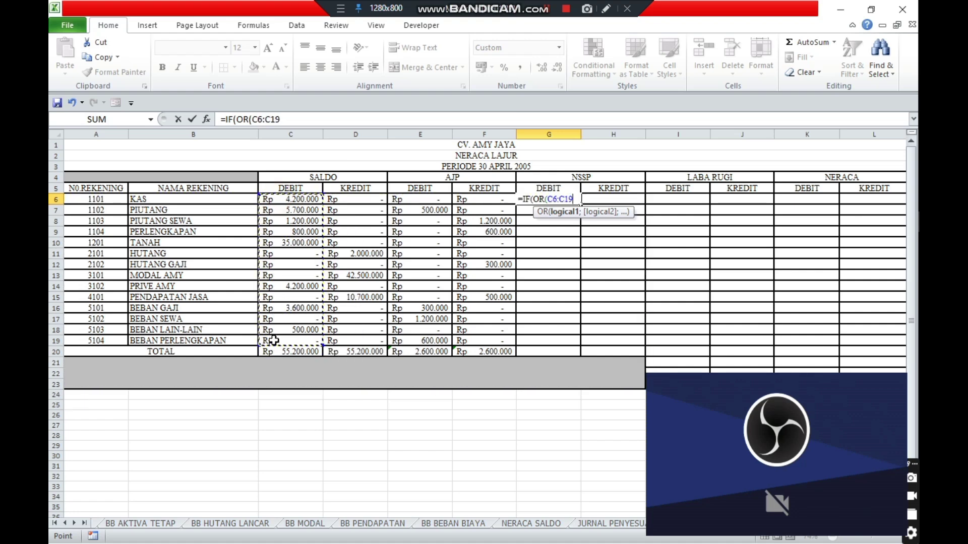
{"action": "key", "text": "F4"}
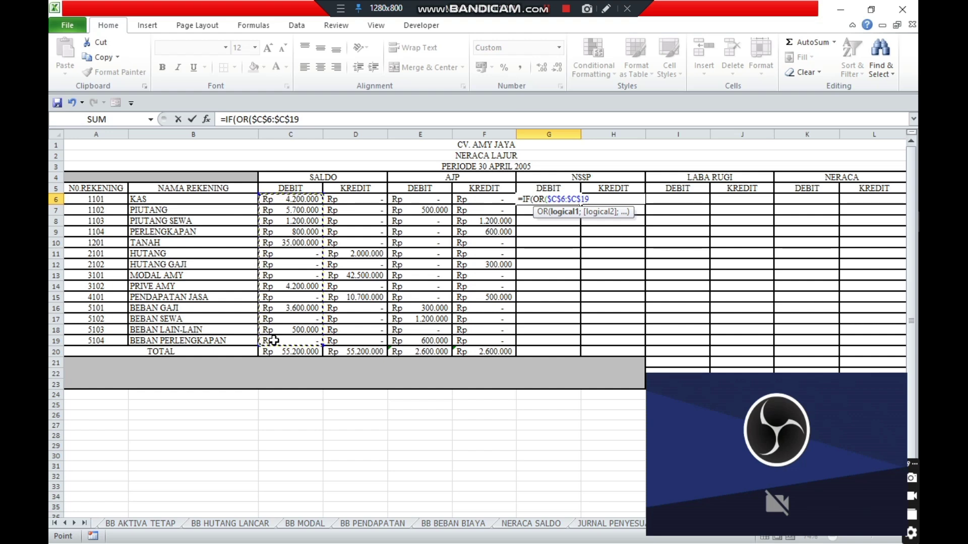
{"action": "type", "text": "+"}
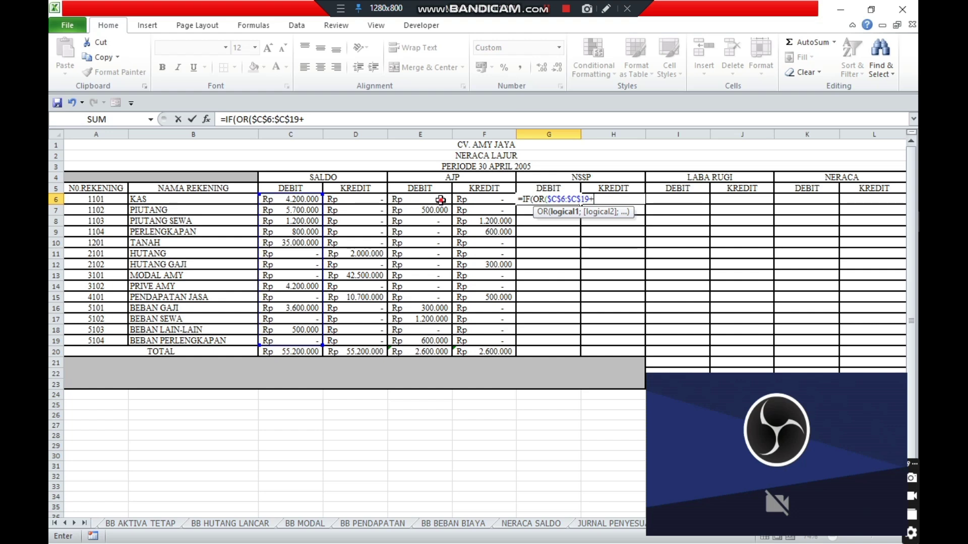
{"action": "left_click_drag", "start_coordinate": [441, 201], "coordinate": [411, 338]}
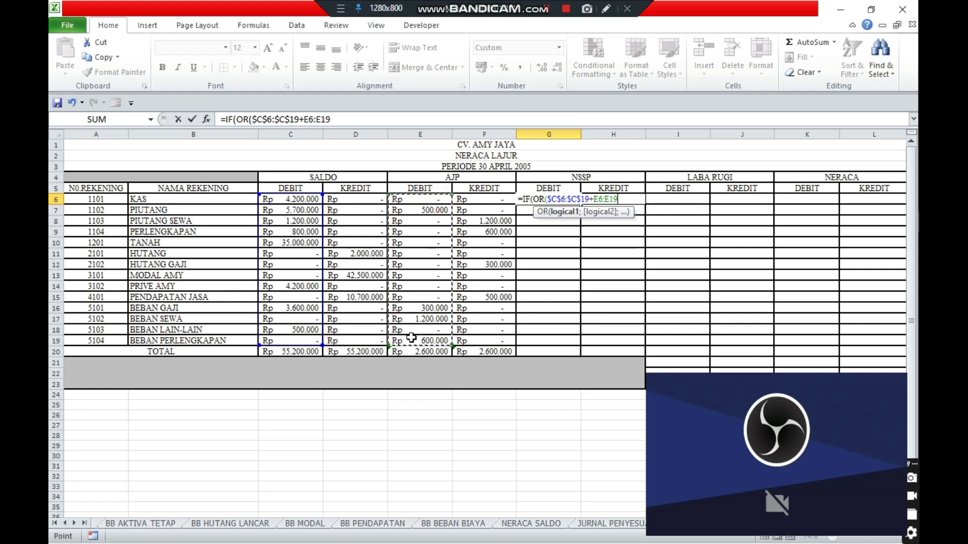
{"action": "key", "text": "F4"}
{"action": "type", "text": "-"}
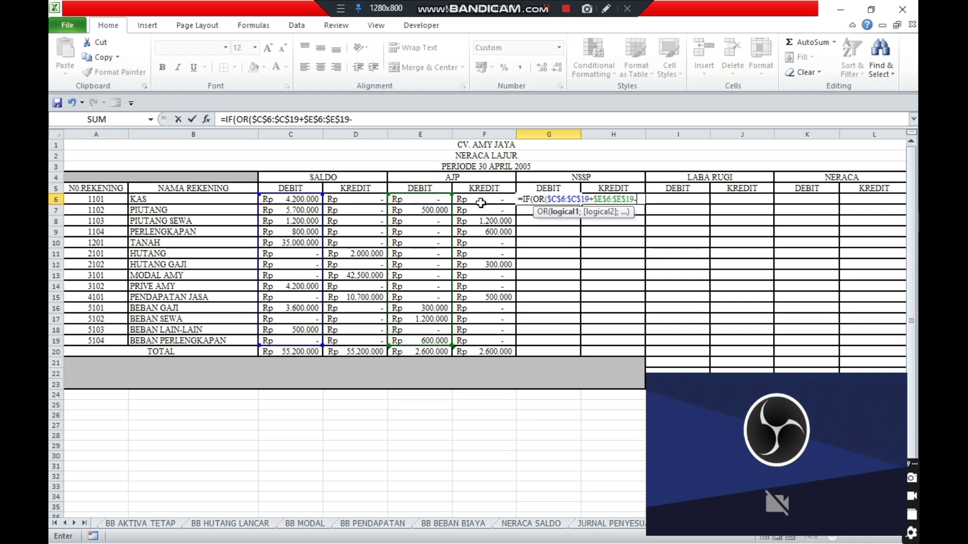
{"action": "left_click_drag", "start_coordinate": [476, 199], "coordinate": [476, 342]}
{"action": "key", "text": "F4"}
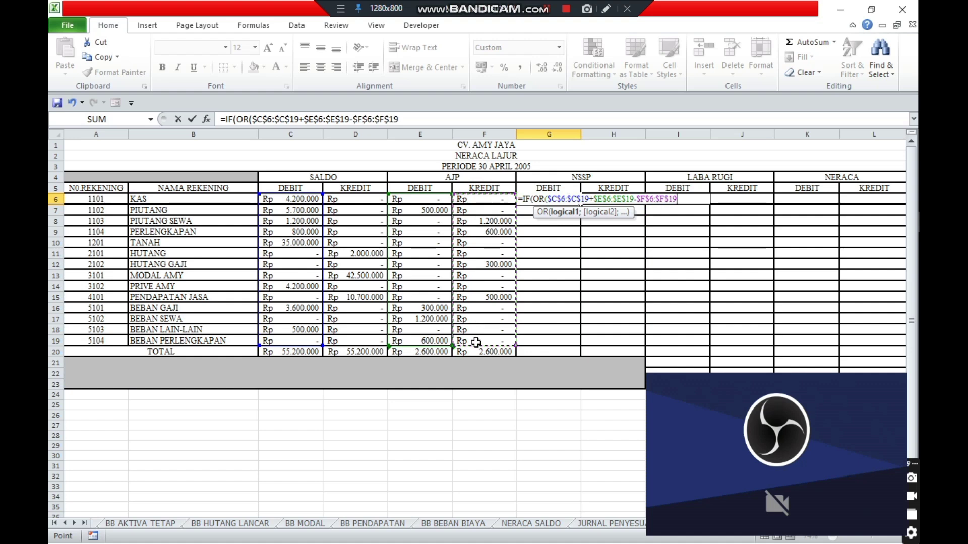
{"action": "type", "text": "<0"}
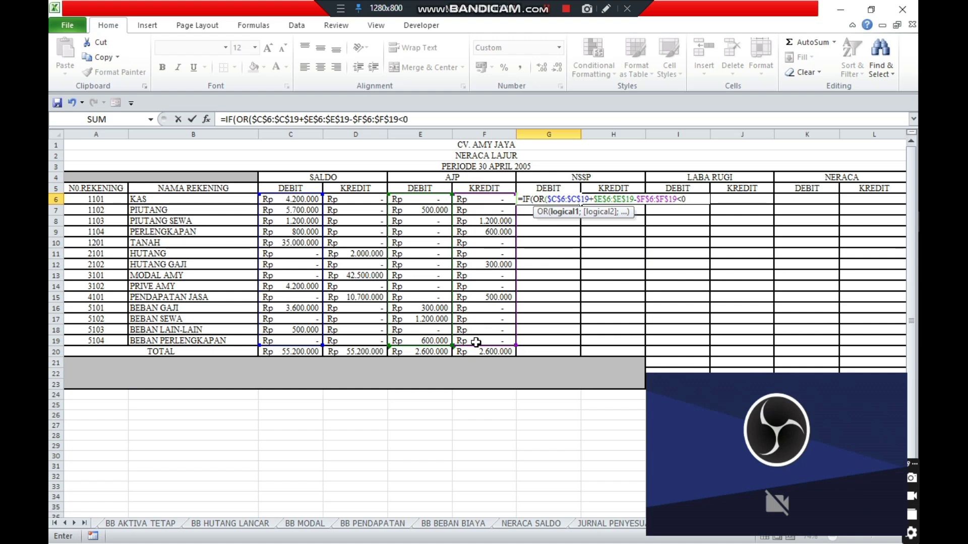
- Add $D$6:$D$19<>0 as the second OR condition in the G6 formula and close the logical test
{"action": "type", "text": ";"}
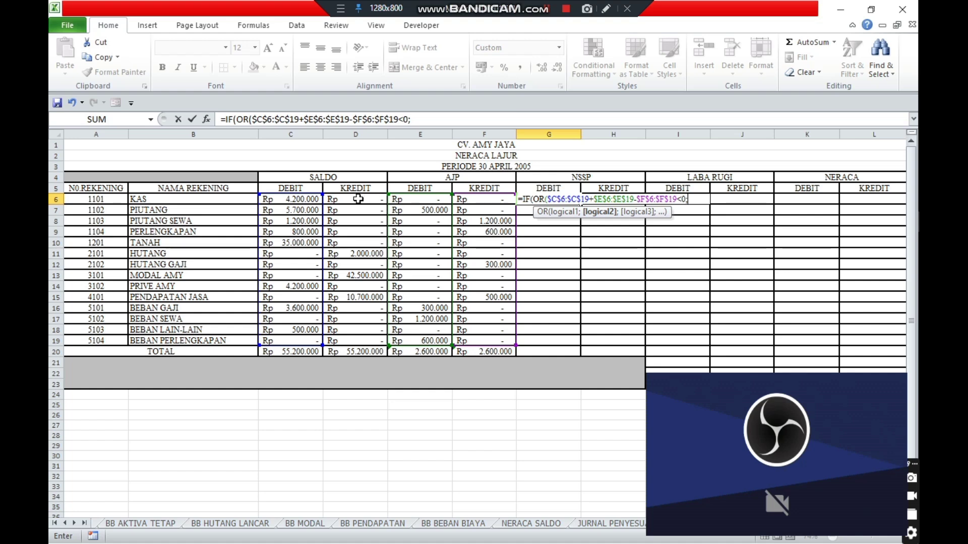
{"action": "left_click_drag", "start_coordinate": [358, 199], "coordinate": [342, 337]}
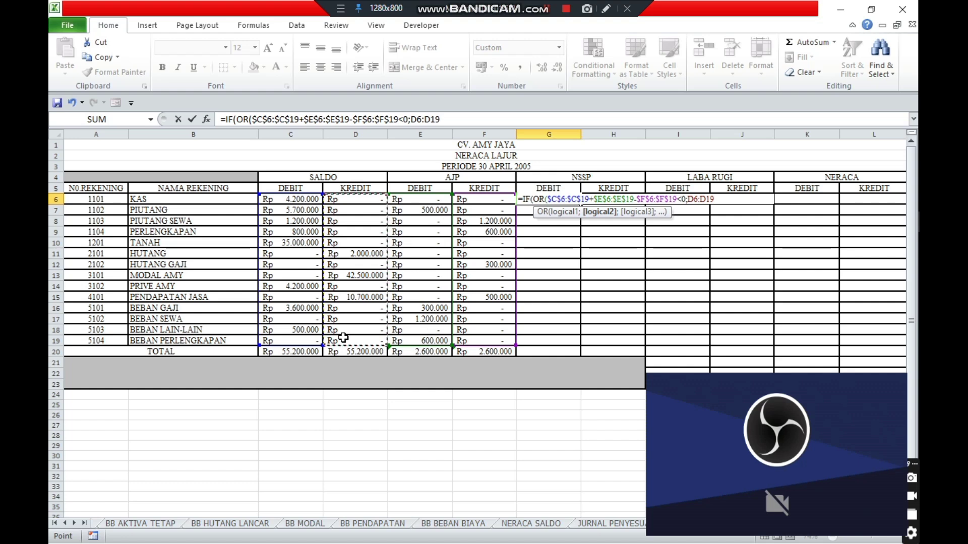
{"action": "key", "text": "F4"}
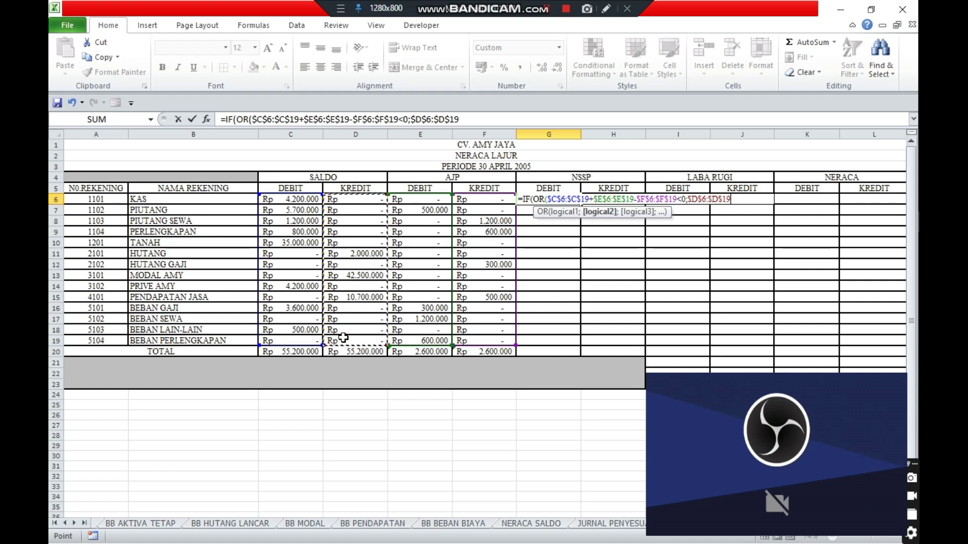
{"action": "type", "text": "<>"}
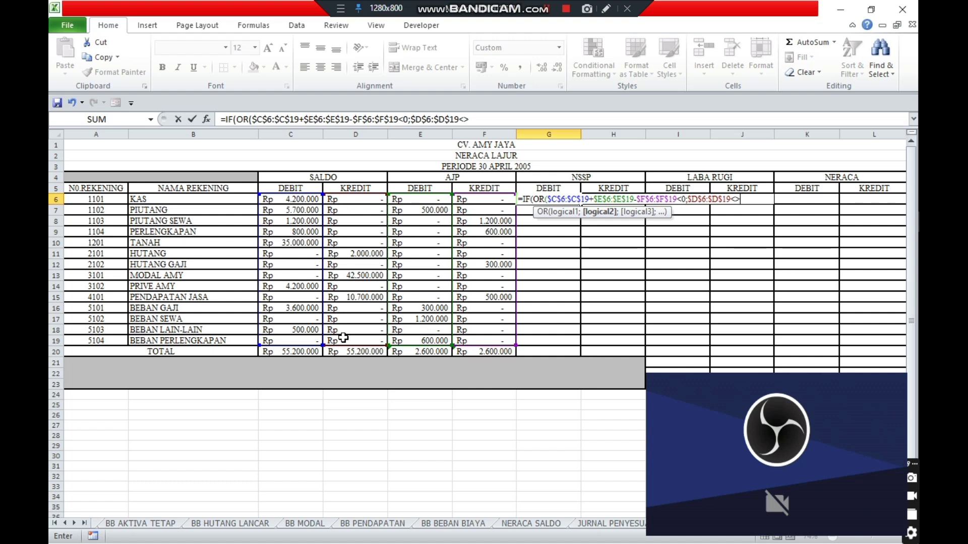
{"action": "type", "text": "0);"}
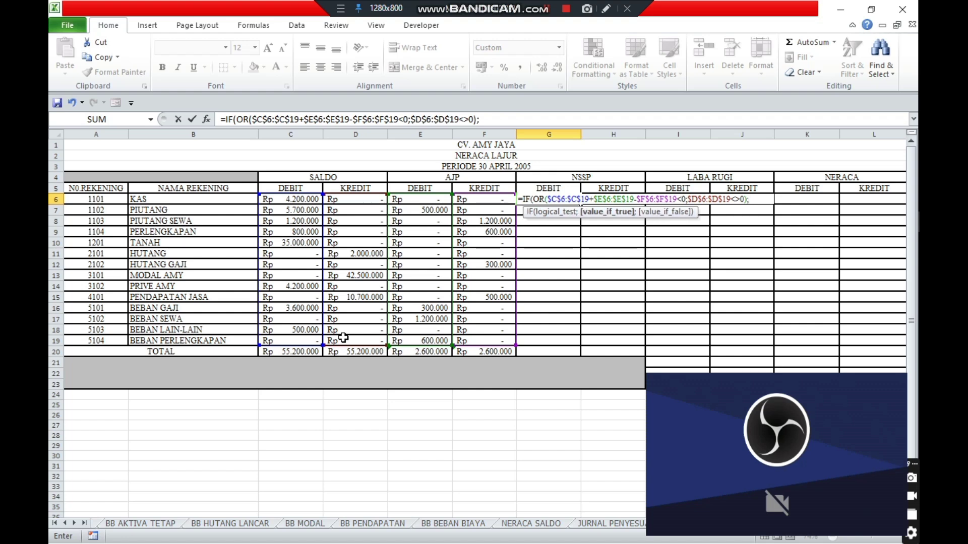
- Complete the G6 formula with 0 if true and $C$6:$C$19+$E$6:$E$19-$F$6:$F$19 if false, accepting the proposed closing-parenthesis correction
{"action": "type", "text": "0;"}
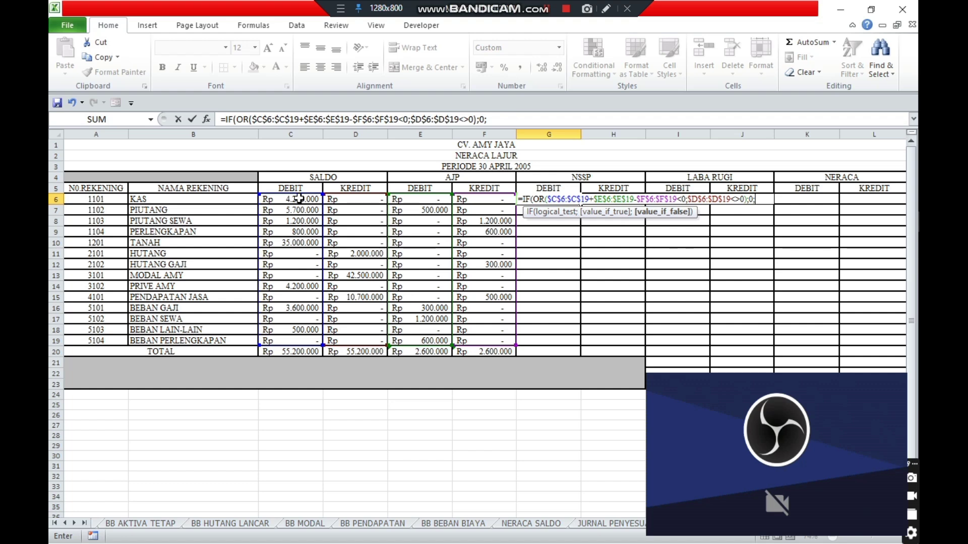
{"action": "left_click_drag", "start_coordinate": [300, 199], "coordinate": [289, 344]}
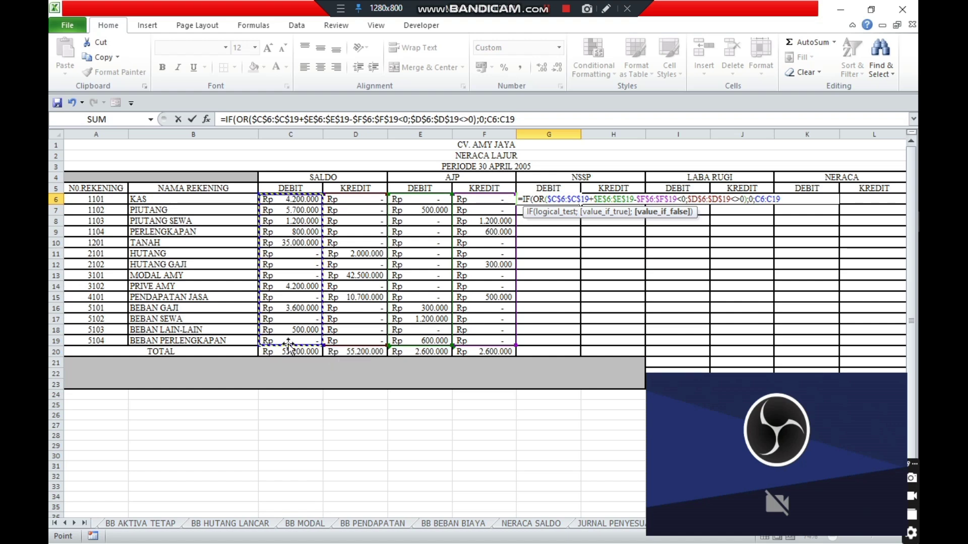
{"action": "key", "text": "F4"}
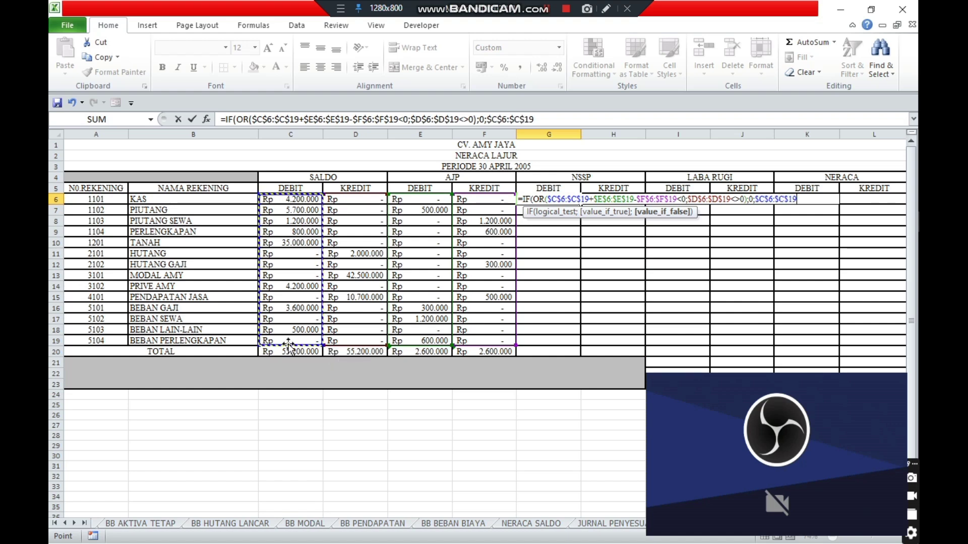
{"action": "type", "text": "+"}
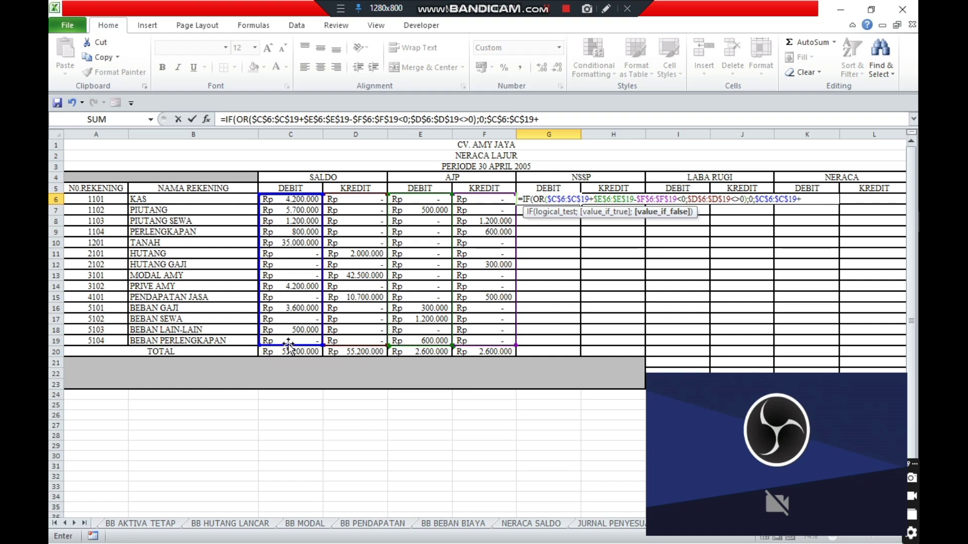
{"action": "left_click_drag", "start_coordinate": [410, 199], "coordinate": [404, 336]}
{"action": "key", "text": "F4"}
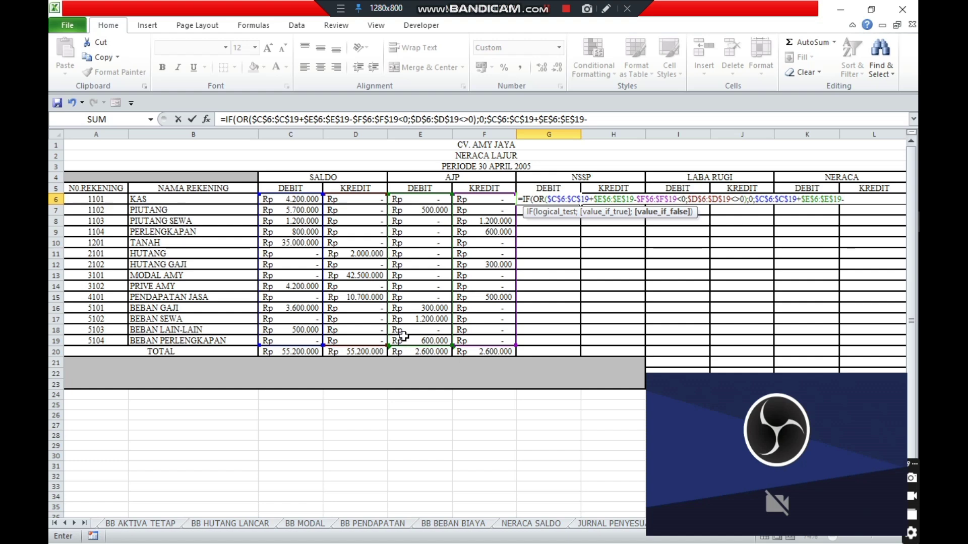
{"action": "left_click_drag", "start_coordinate": [468, 198], "coordinate": [473, 341]}
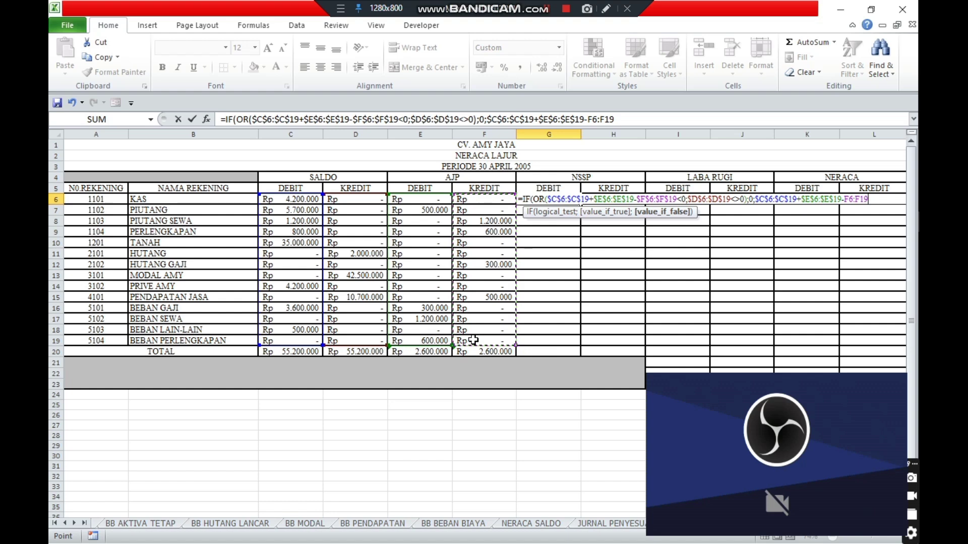
{"action": "key", "text": "F4"}
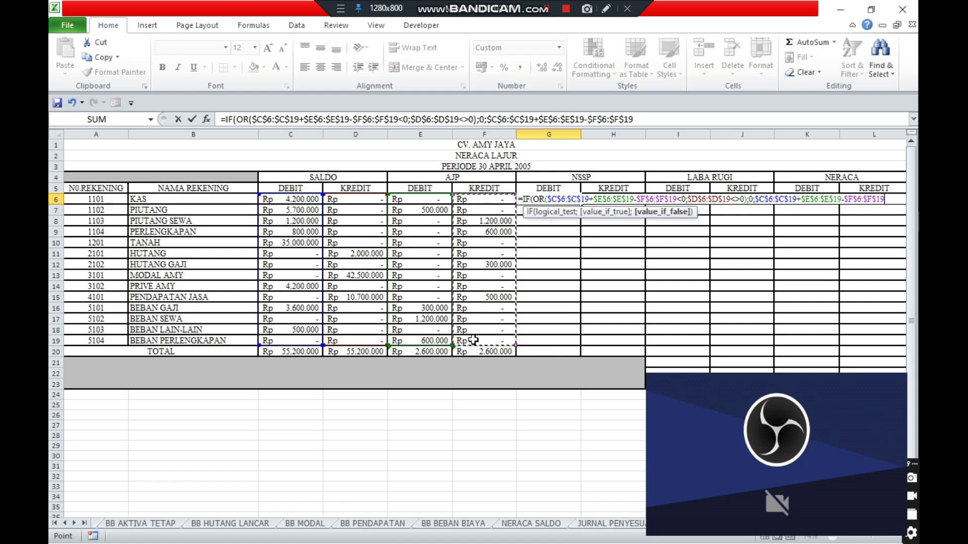
{"action": "key", "text": "Return"}
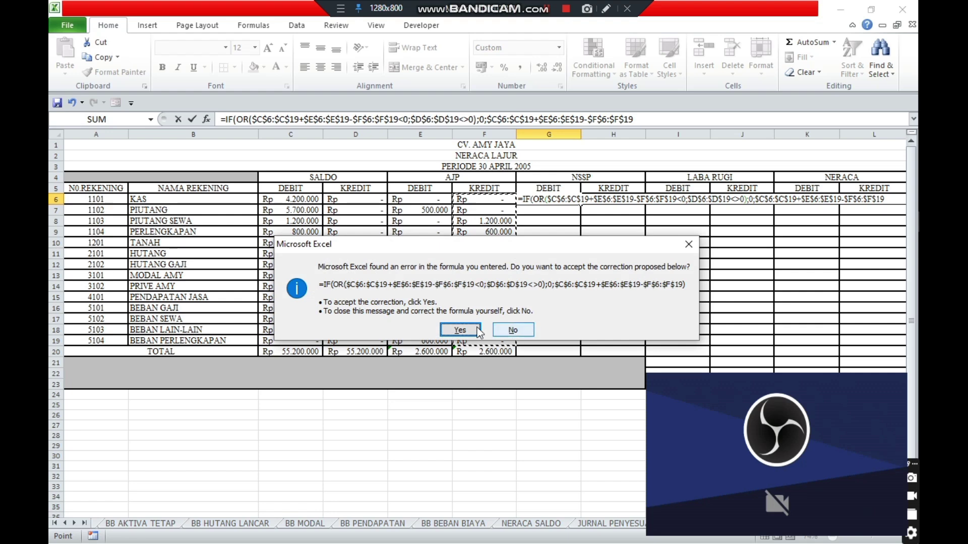
{"action": "left_click", "coordinate": [464, 331]}
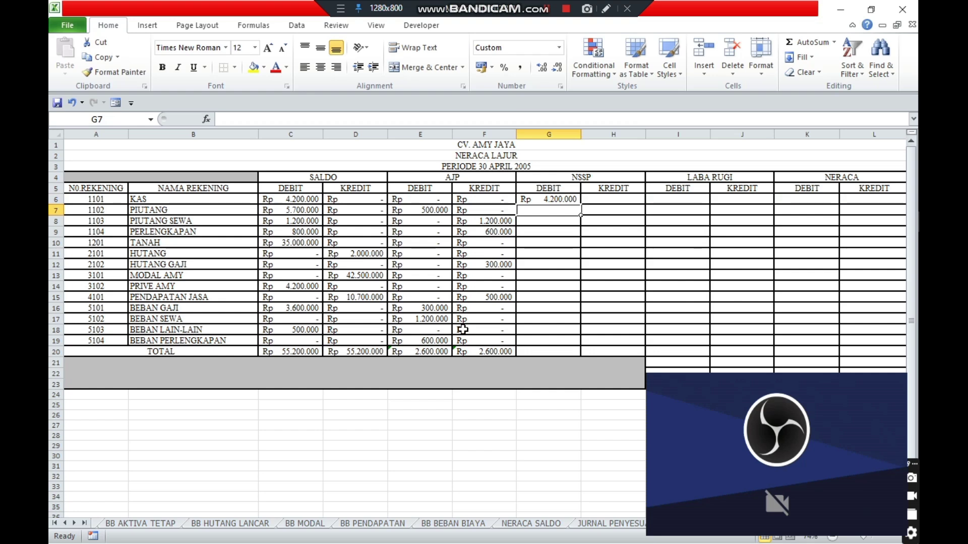
- In H6, the NSSP credit cell for KAS, start an IF(OR( formula with the absolute-range condition $D$6:$D$19+$F$6:$F$19-$E$6:$E$19<0
{"action": "left_click", "coordinate": [616, 201]}
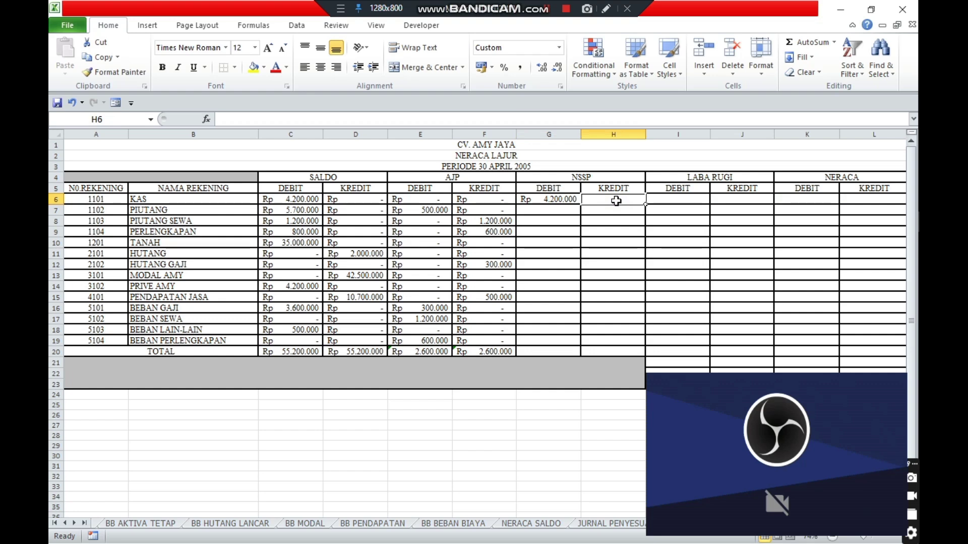
{"action": "type", "text": "="}
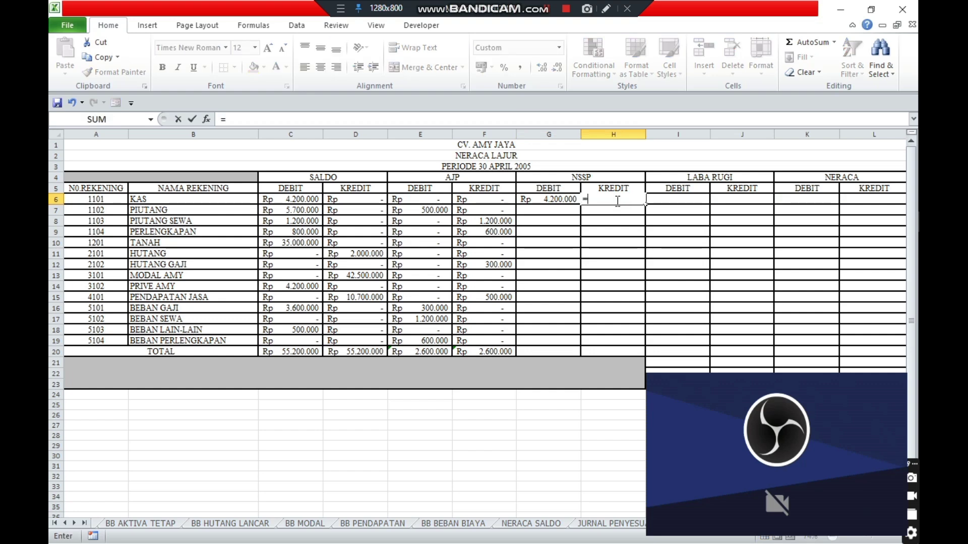
{"action": "type", "text": "IF"}
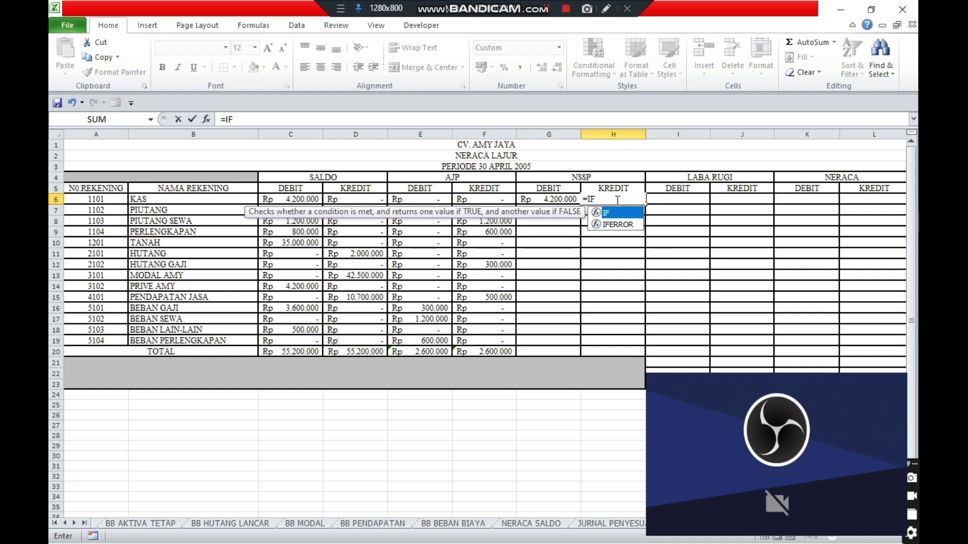
{"action": "double_click", "coordinate": [609, 212]}
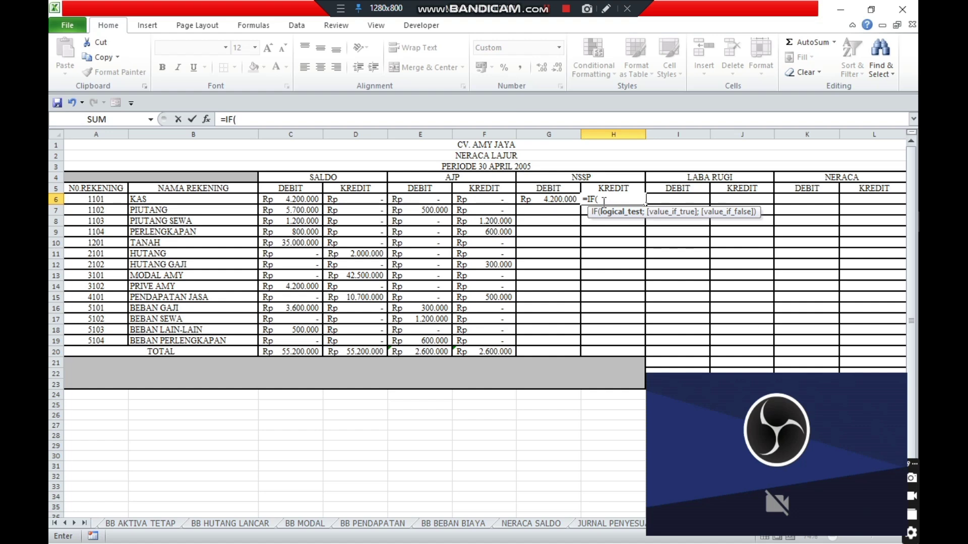
{"action": "type", "text": "OR"}
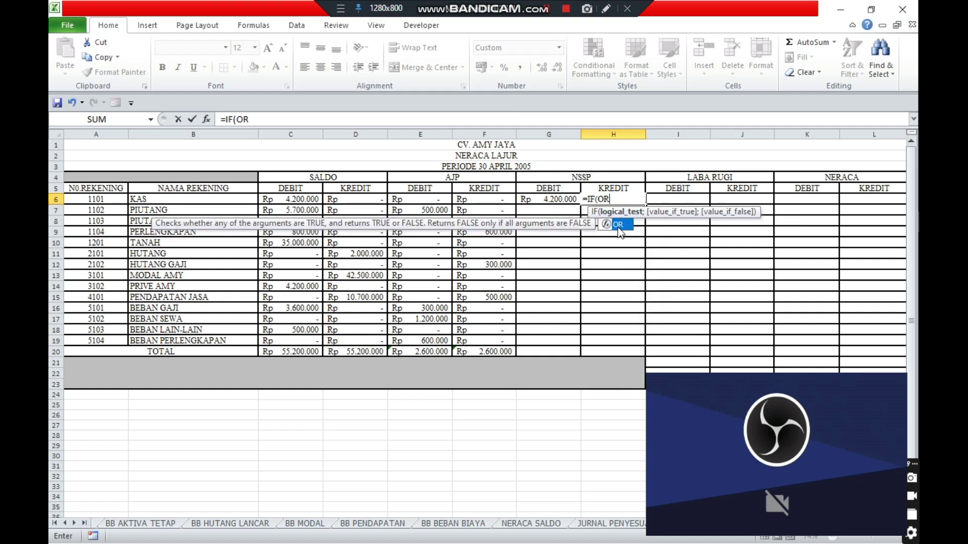
{"action": "double_click", "coordinate": [618, 225]}
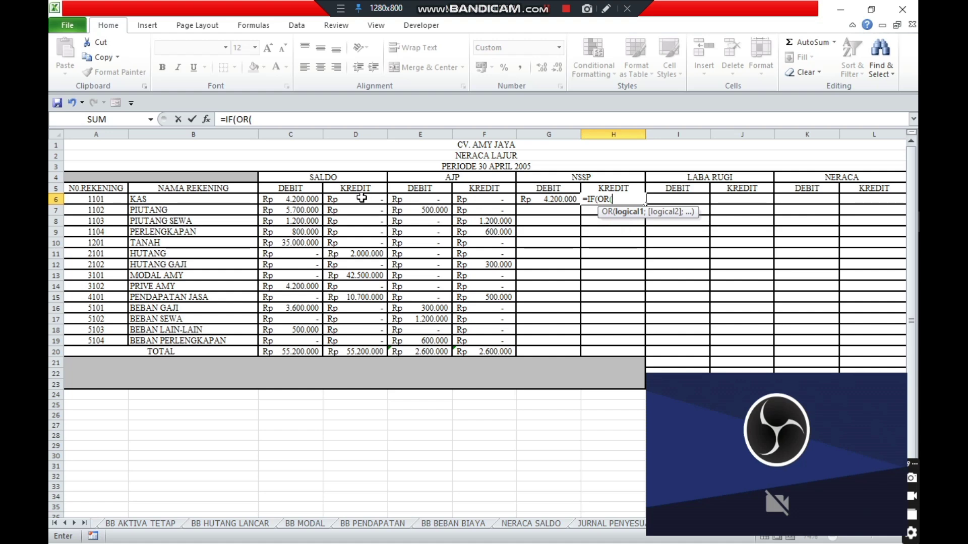
{"action": "left_click_drag", "start_coordinate": [362, 198], "coordinate": [335, 339]}
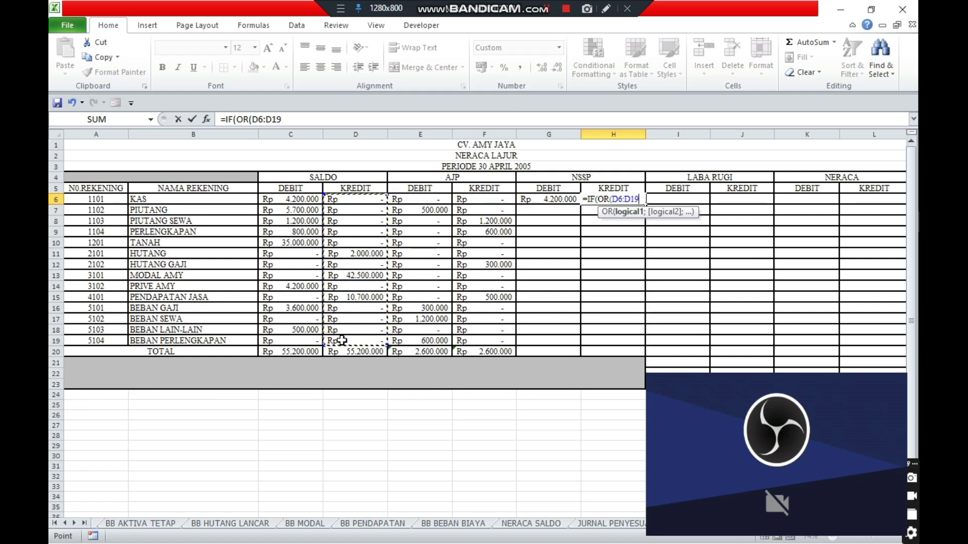
{"action": "key", "text": "F4"}
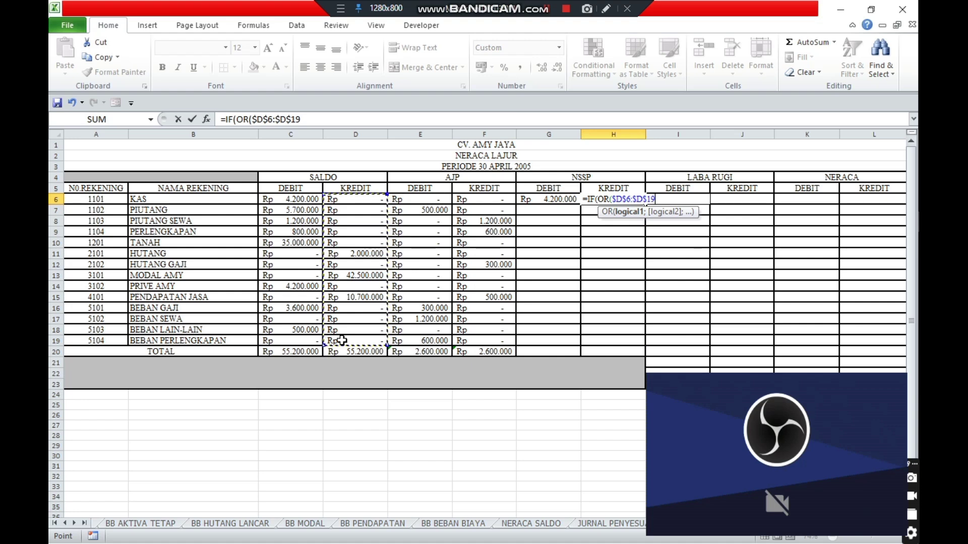
{"action": "type", "text": "+"}
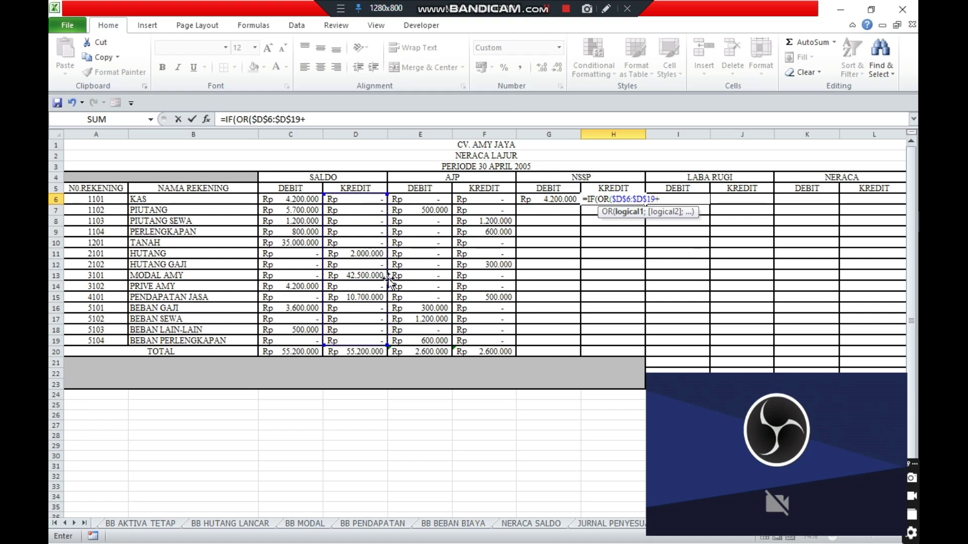
{"action": "left_click_drag", "start_coordinate": [471, 203], "coordinate": [470, 341]}
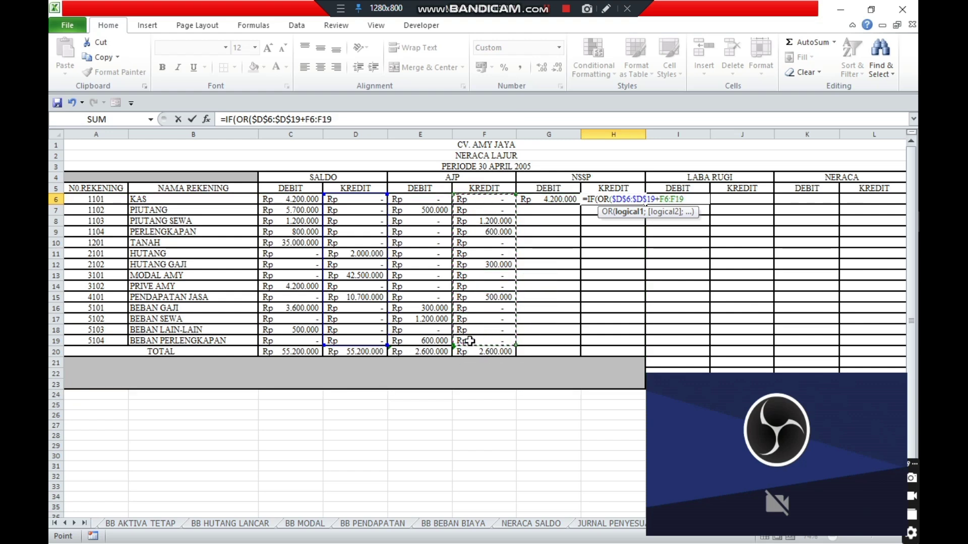
{"action": "key", "text": "F4"}
{"action": "type", "text": "-"}
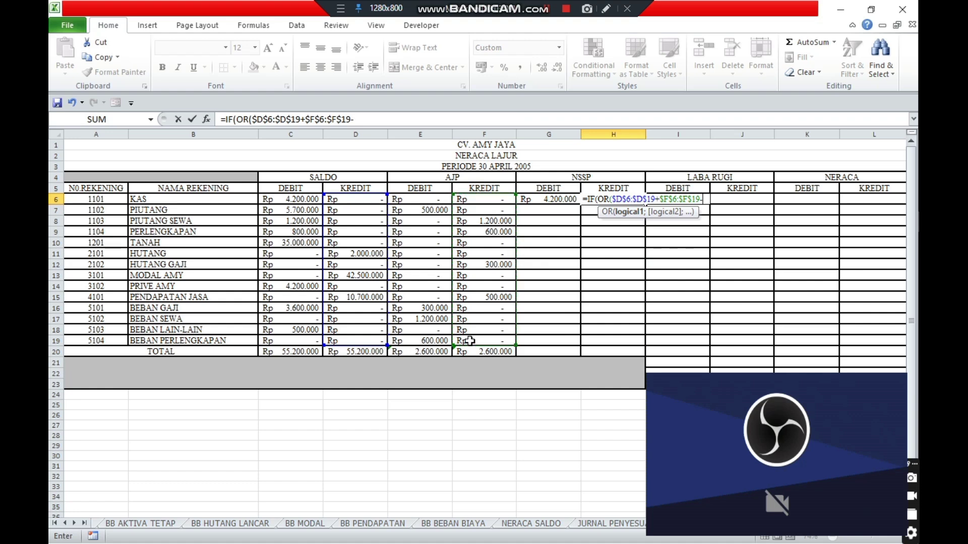
{"action": "left_click_drag", "start_coordinate": [428, 199], "coordinate": [415, 340]}
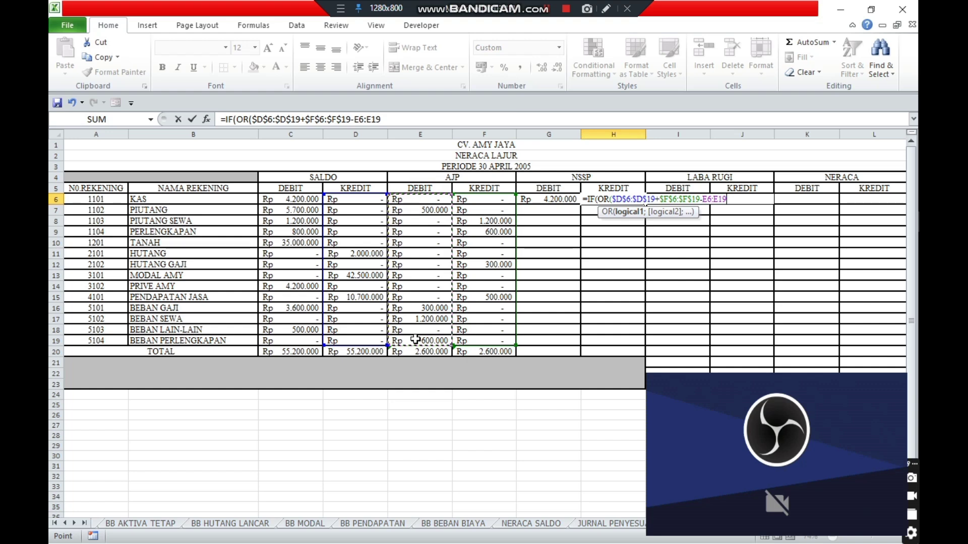
{"action": "key", "text": "F4"}
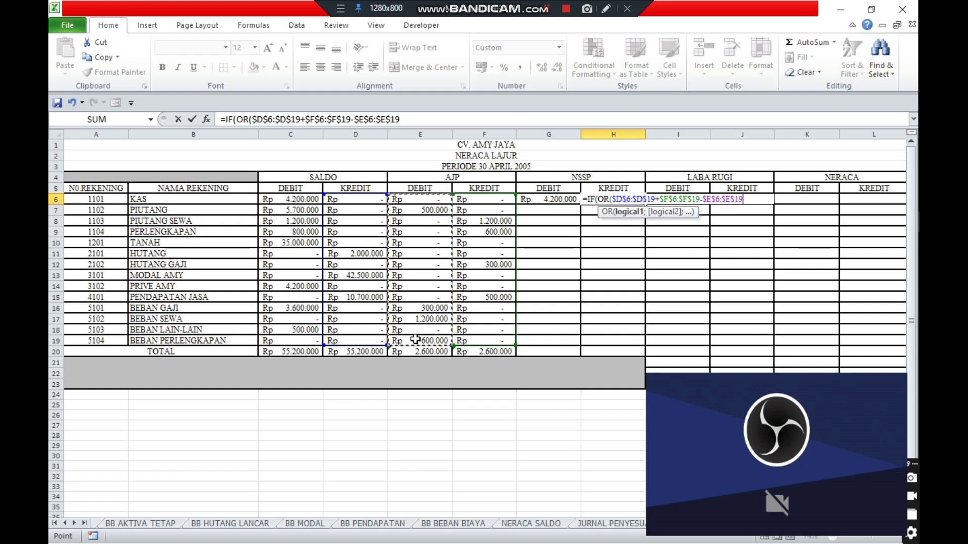
{"action": "type", "text": "<0"}
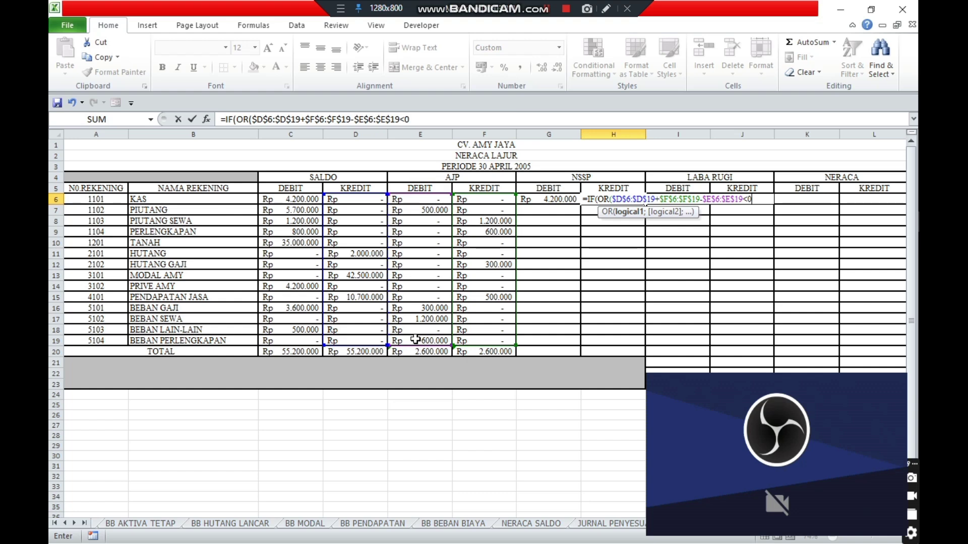
- Add $C$6:$C$19<>0 as the second OR condition in the H6 formula and close the logical test
{"action": "type", "text": ";;"}
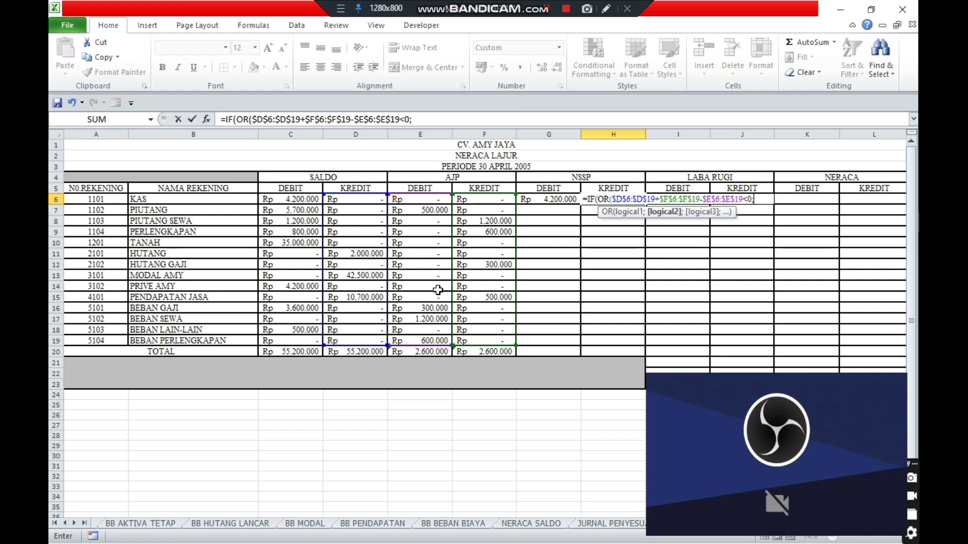
{"action": "left_click_drag", "start_coordinate": [304, 200], "coordinate": [298, 343]}
{"action": "key", "text": "F4"}
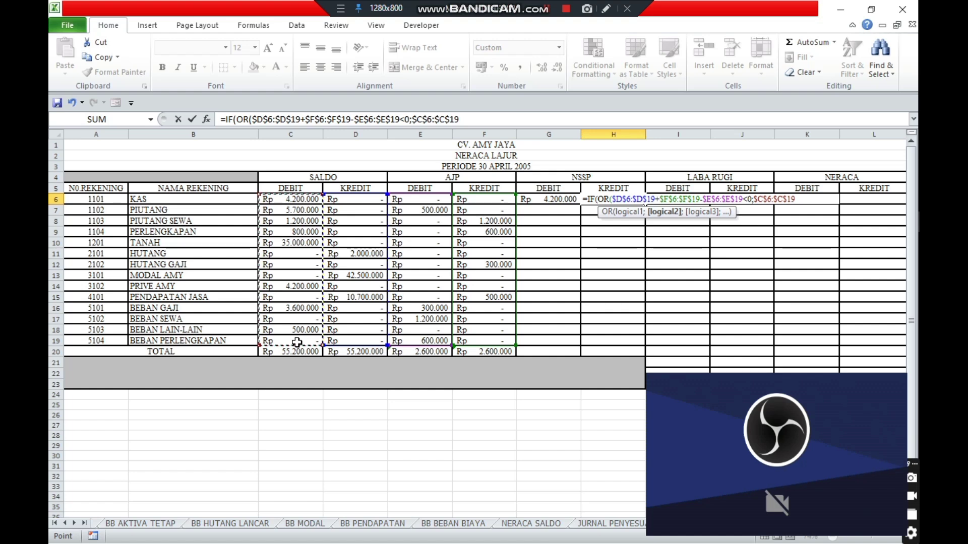
{"action": "type", "text": "<>"}
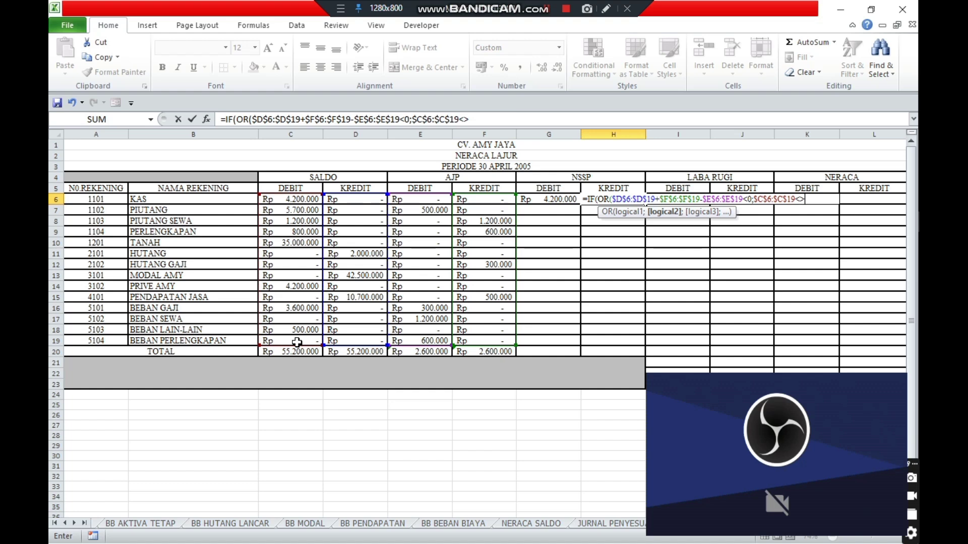
{"action": "type", "text": "0"}
{"action": "type", "text": ");"}
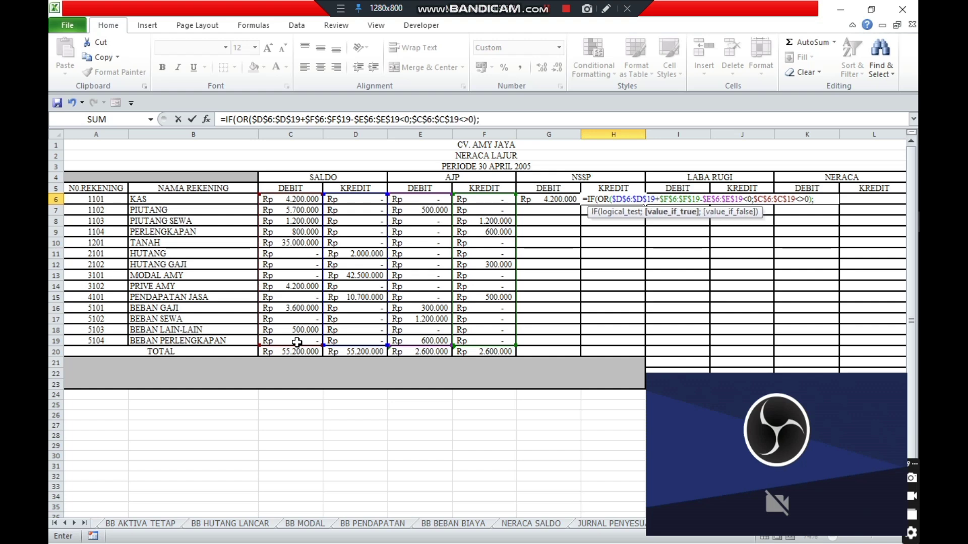
- Complete the H6 formula with 0 if true and $D$6:$D$19+$F$6:$F$19-$E$6:$E$19 if false, accepting the proposed correction
{"action": "type", "text": "0;"}
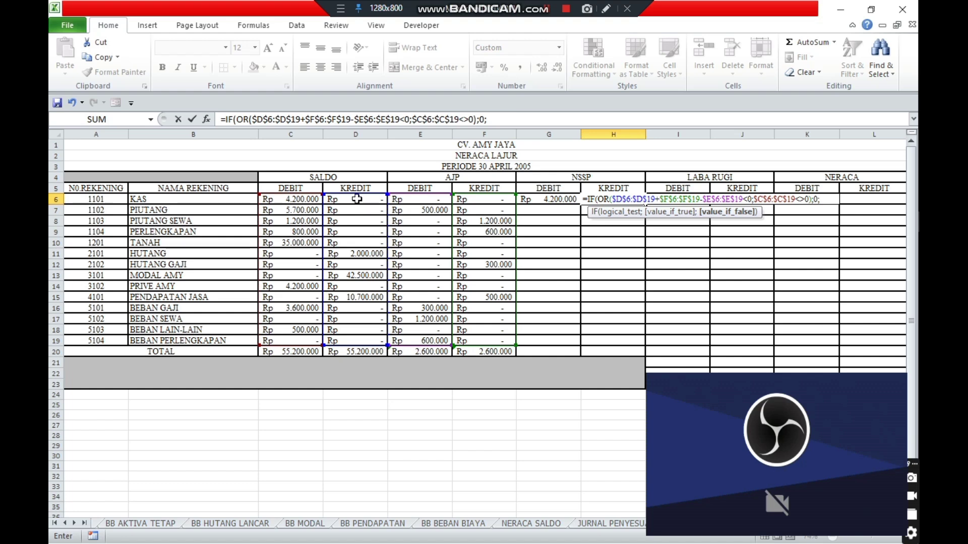
{"action": "left_click_drag", "start_coordinate": [357, 199], "coordinate": [338, 341]}
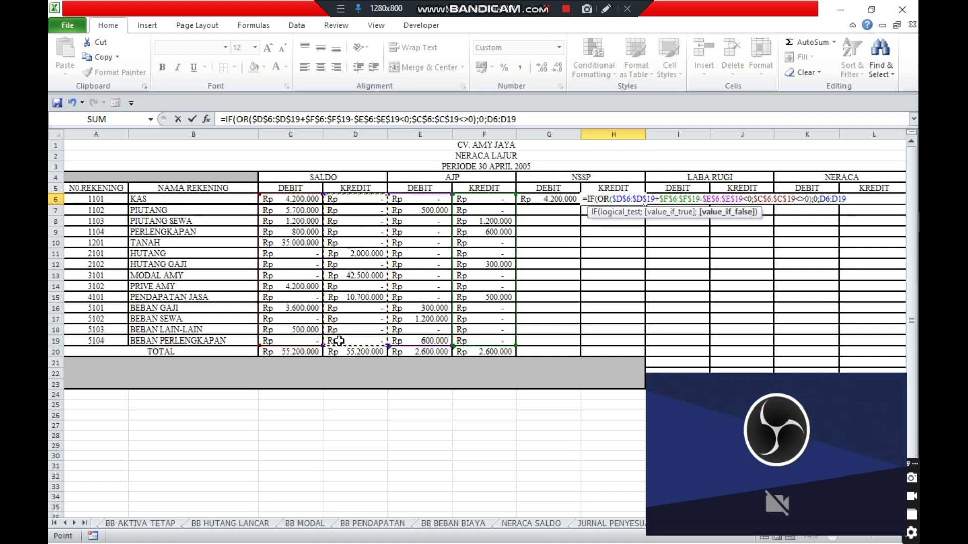
{"action": "key", "text": "F4"}
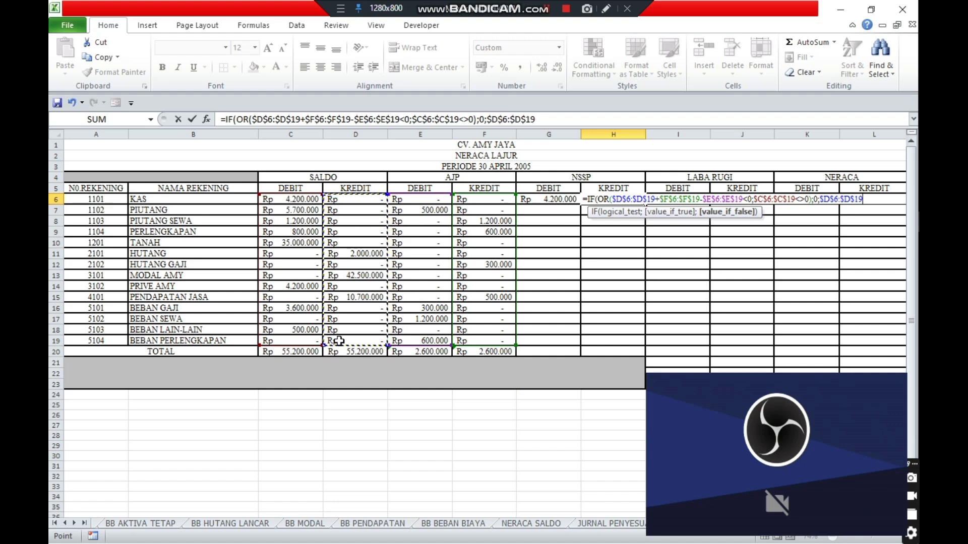
{"action": "type", "text": "+"}
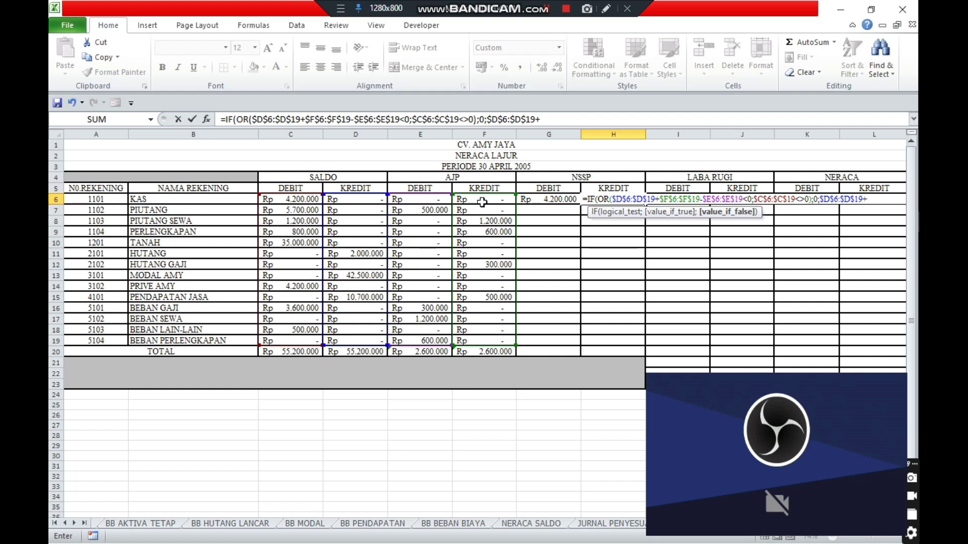
{"action": "left_click_drag", "start_coordinate": [480, 200], "coordinate": [470, 339]}
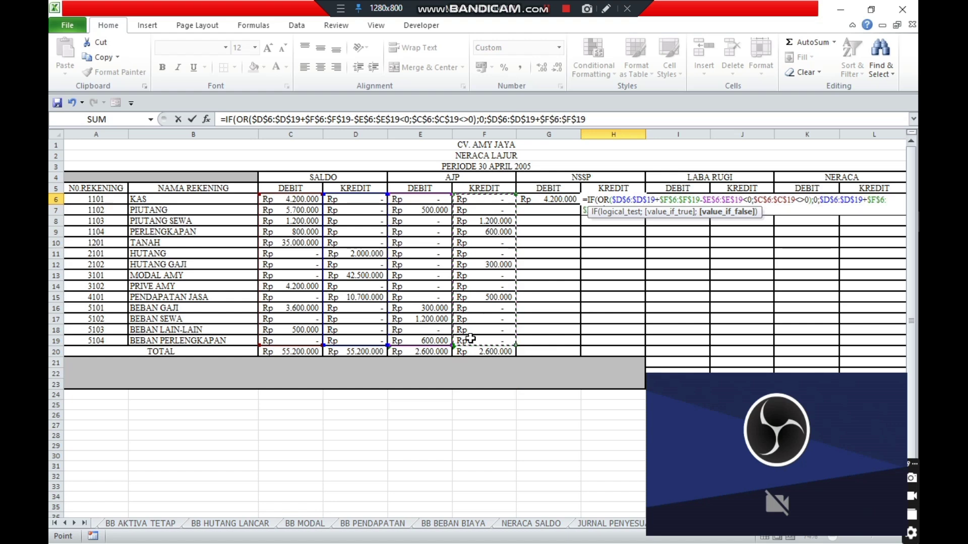
{"action": "key", "text": "F4"}
{"action": "type", "text": "-"}
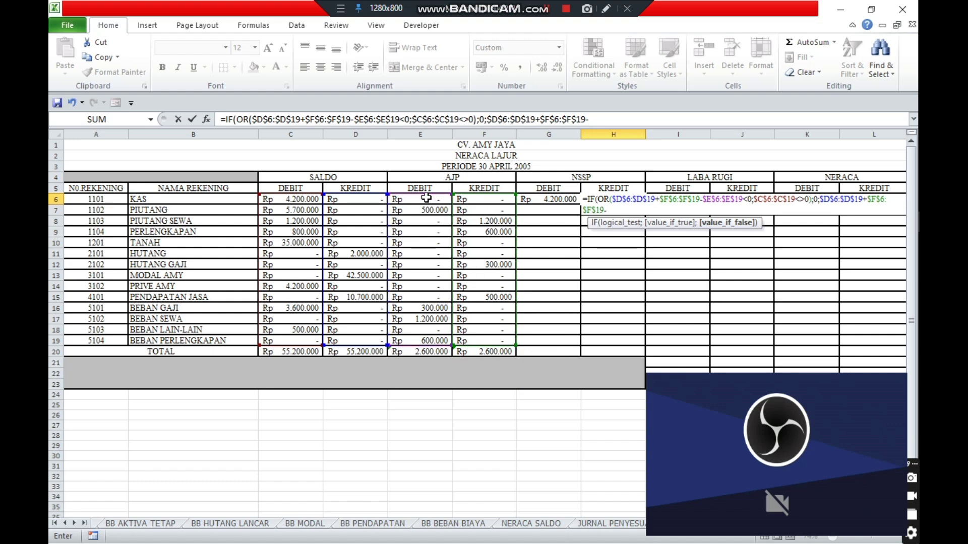
{"action": "left_click_drag", "start_coordinate": [427, 199], "coordinate": [422, 341]}
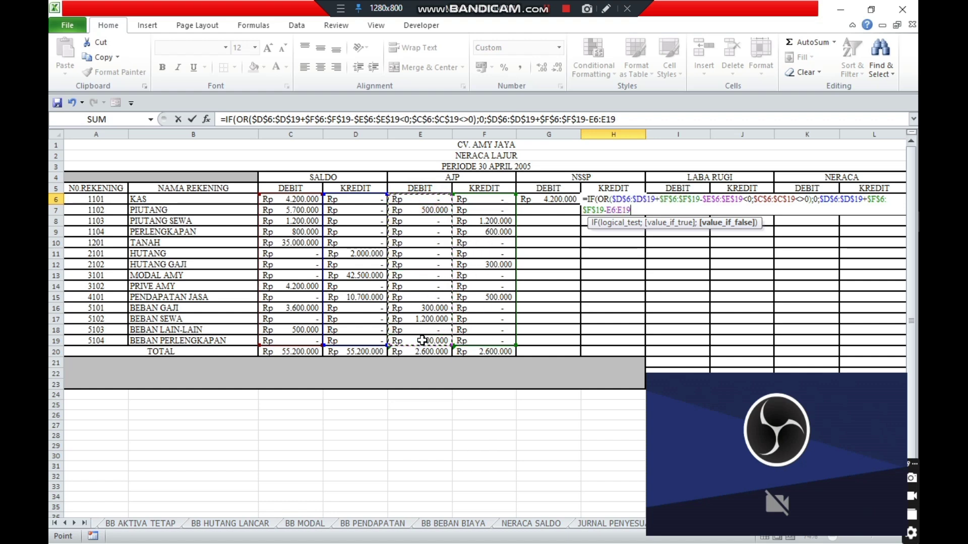
{"action": "key", "text": "F4"}
{"action": "key", "text": "Return"}
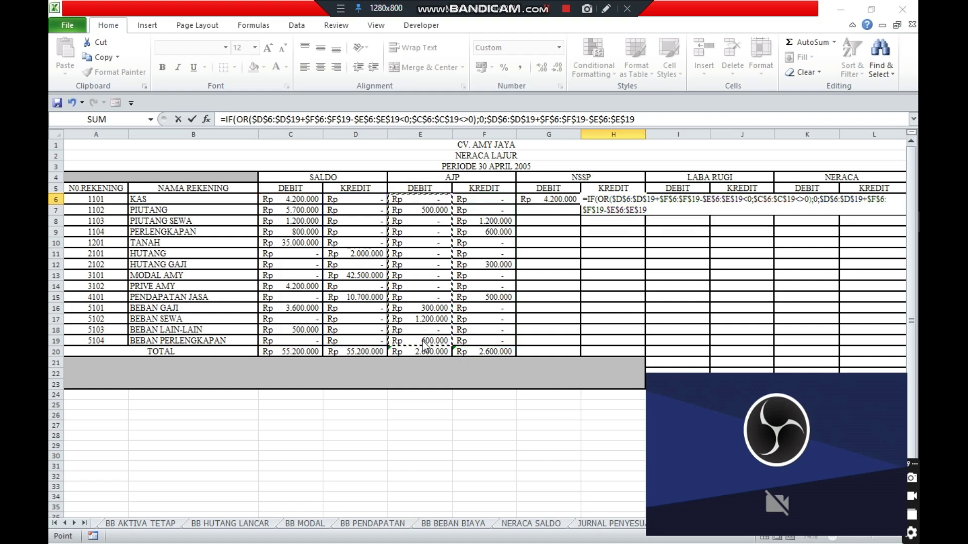
{"action": "left_click", "coordinate": [464, 330]}
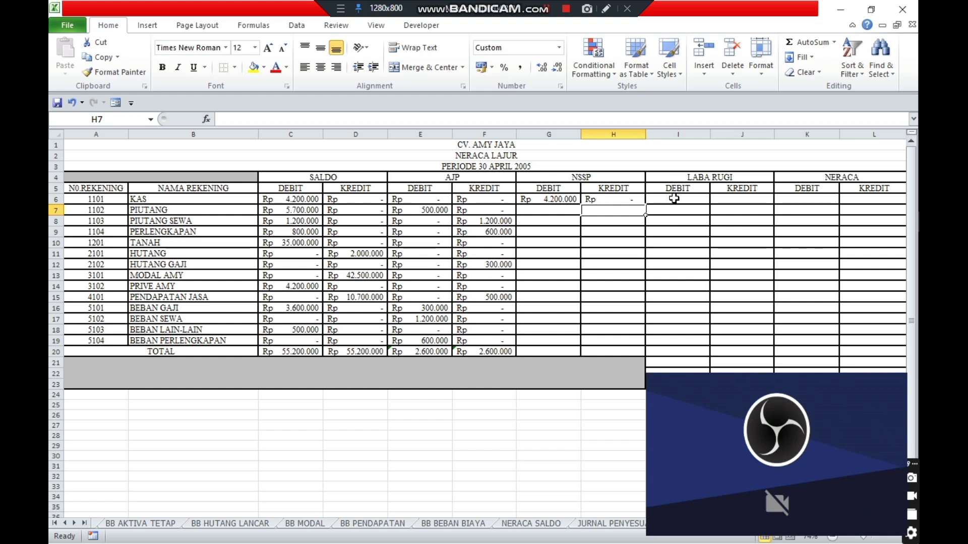
- In I6, the LABA RUGI debit cell for KAS, start an IF formula with the logical test $A$6:$A$19>4000
{"action": "left_click", "coordinate": [674, 199]}
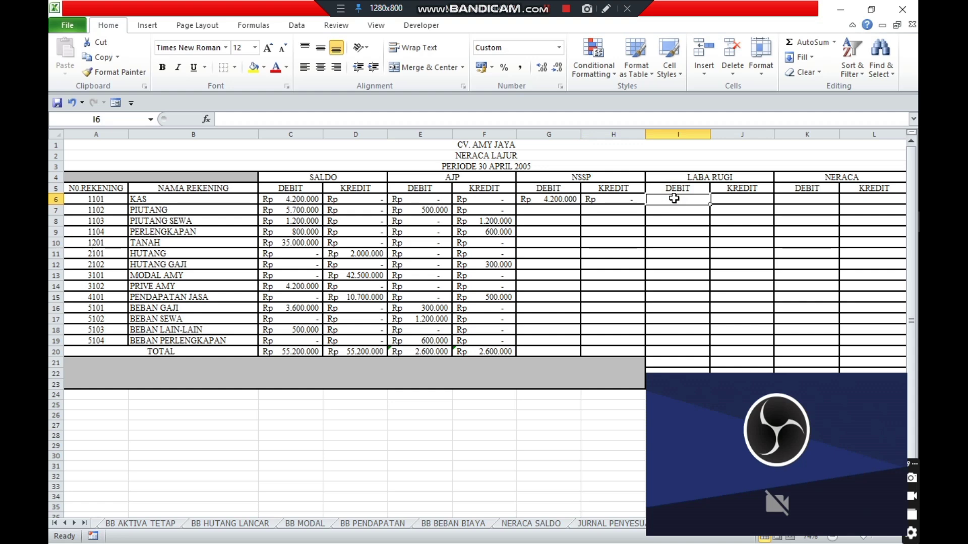
{"action": "type", "text": "=IF"}
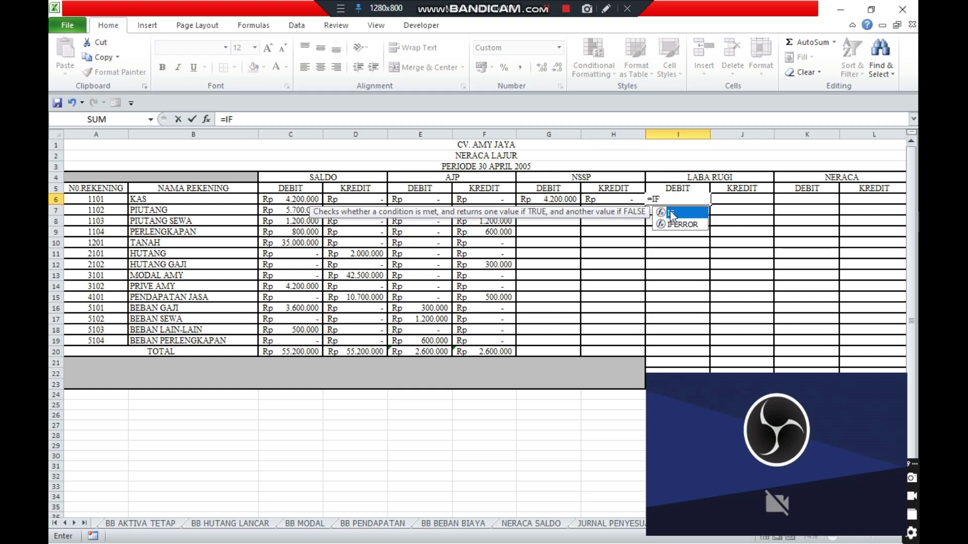
{"action": "double_click", "coordinate": [672, 215]}
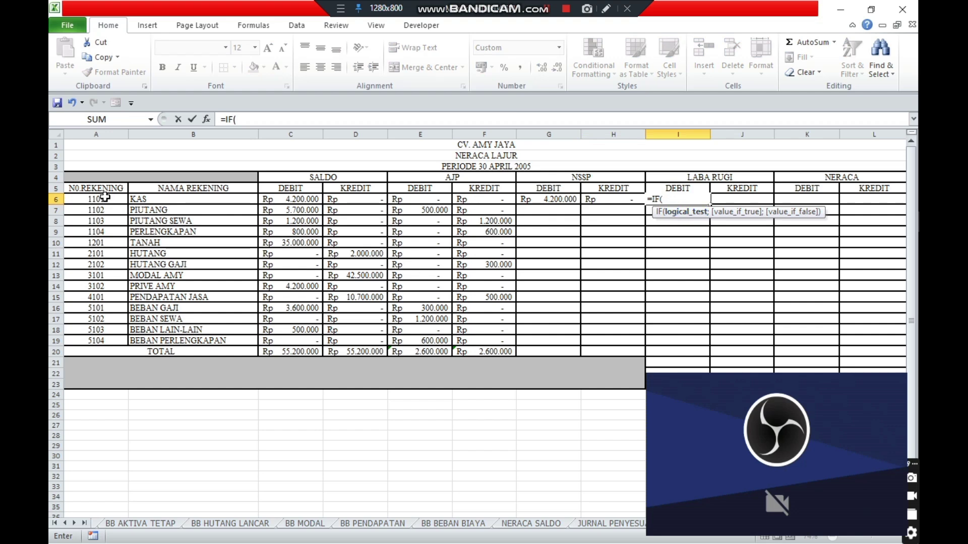
{"action": "left_click_drag", "start_coordinate": [104, 197], "coordinate": [80, 341]}
{"action": "key", "text": "F4"}
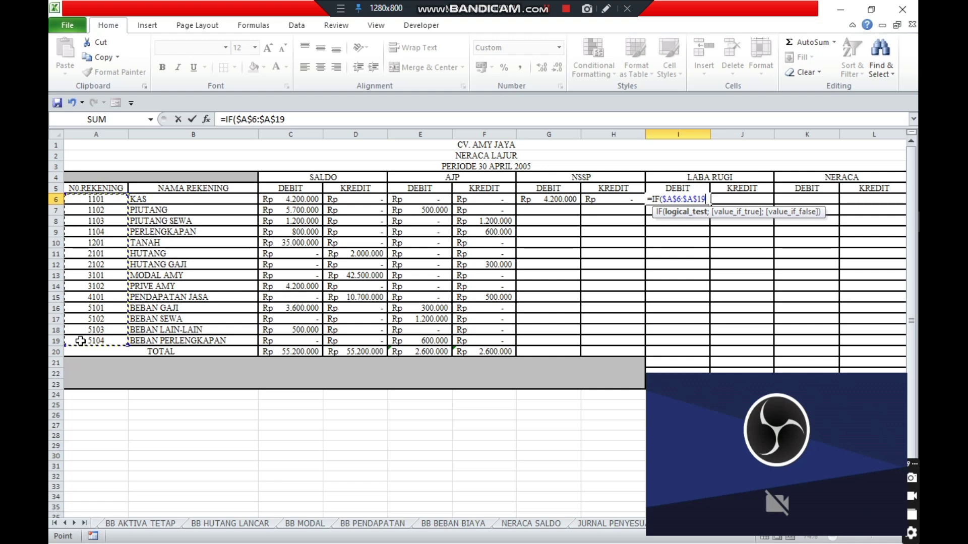
{"action": "type", "text": ">"}
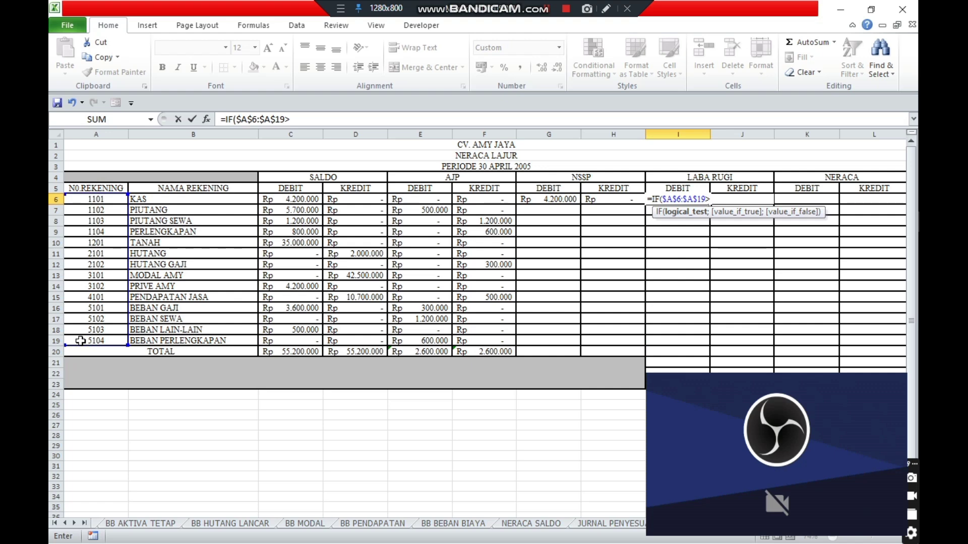
{"action": "type", "text": "4000;"}
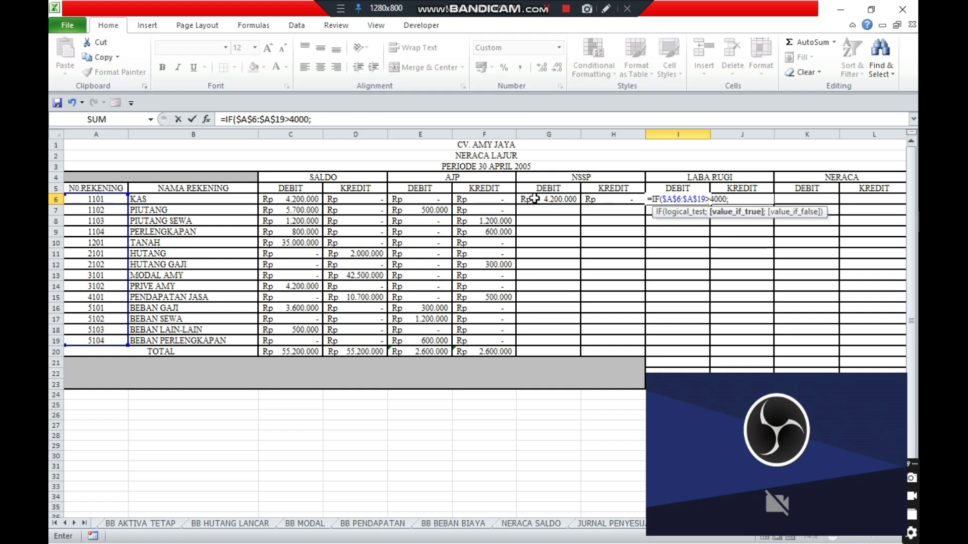
- Complete the I6 formula with $G$6:$G$19 if true and 0 if false
{"action": "left_click_drag", "start_coordinate": [535, 199], "coordinate": [533, 337]}
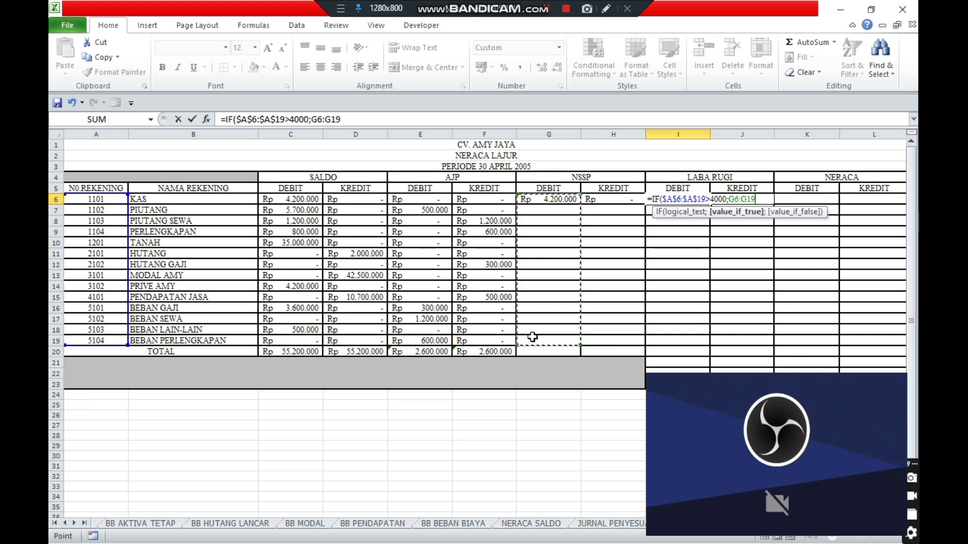
{"action": "key", "text": "F4"}
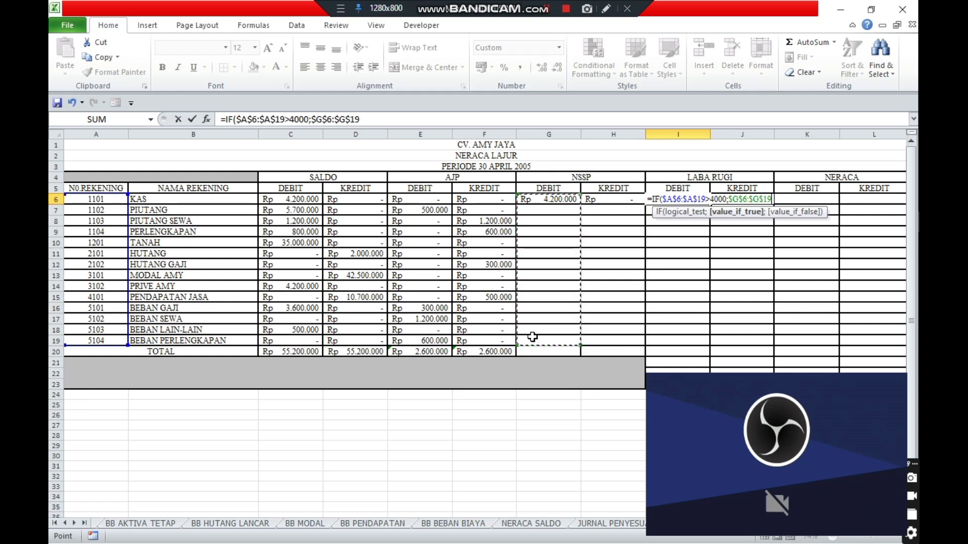
{"action": "type", "text": ";0"}
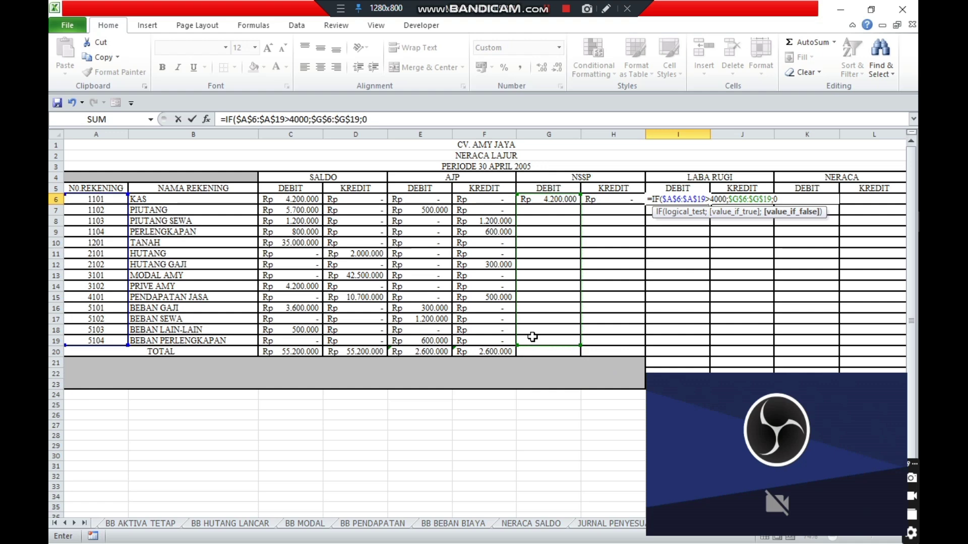
{"action": "key", "text": "Return"}
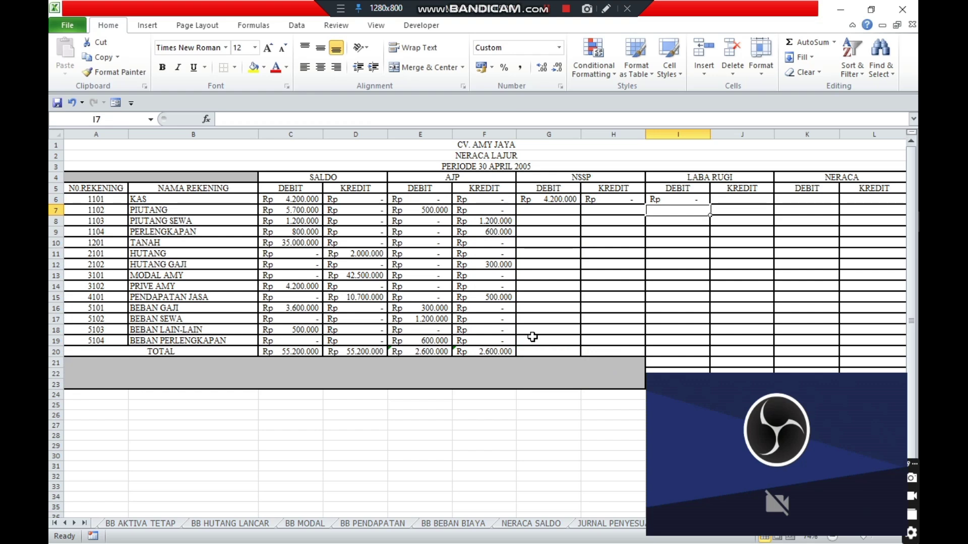
- In J6, the LABA RUGI credit cell for KAS, start an IF formula with the logical test $A$6:$A$19>4000
{"action": "left_click", "coordinate": [729, 200]}
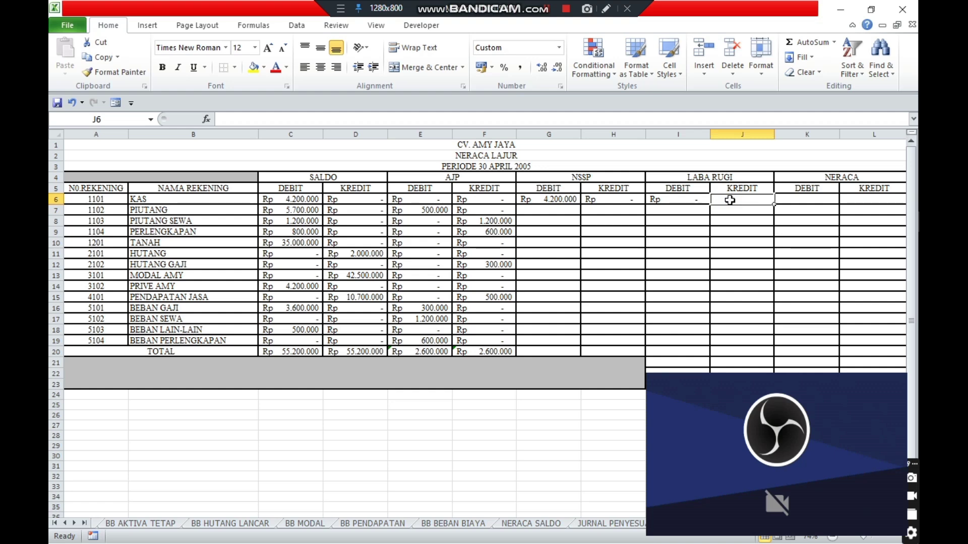
{"action": "type", "text": "="}
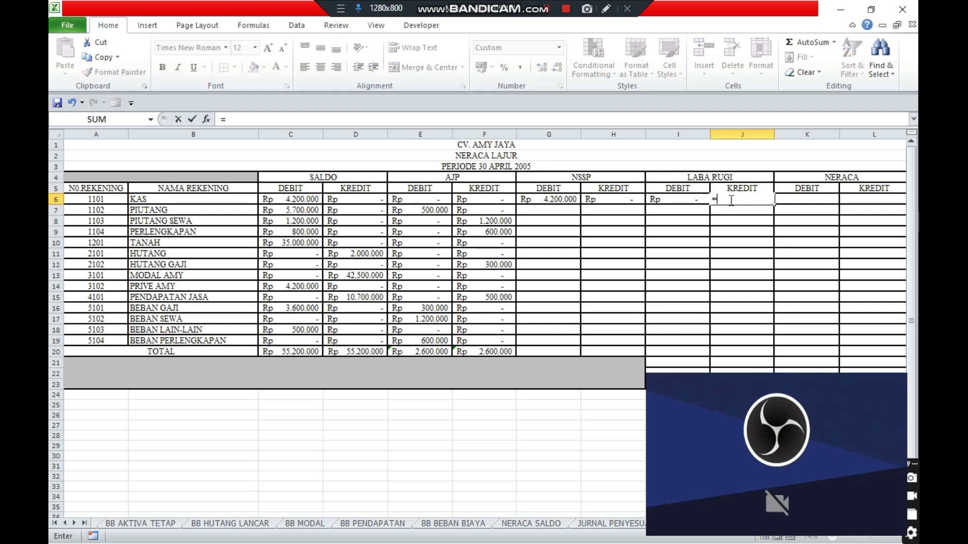
{"action": "type", "text": "IF("}
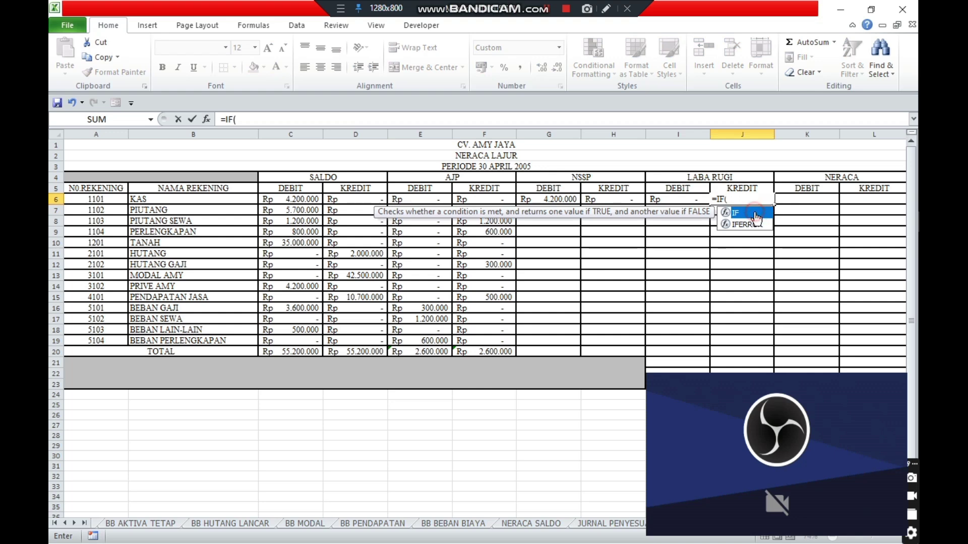
{"action": "double_click", "coordinate": [755, 214]}
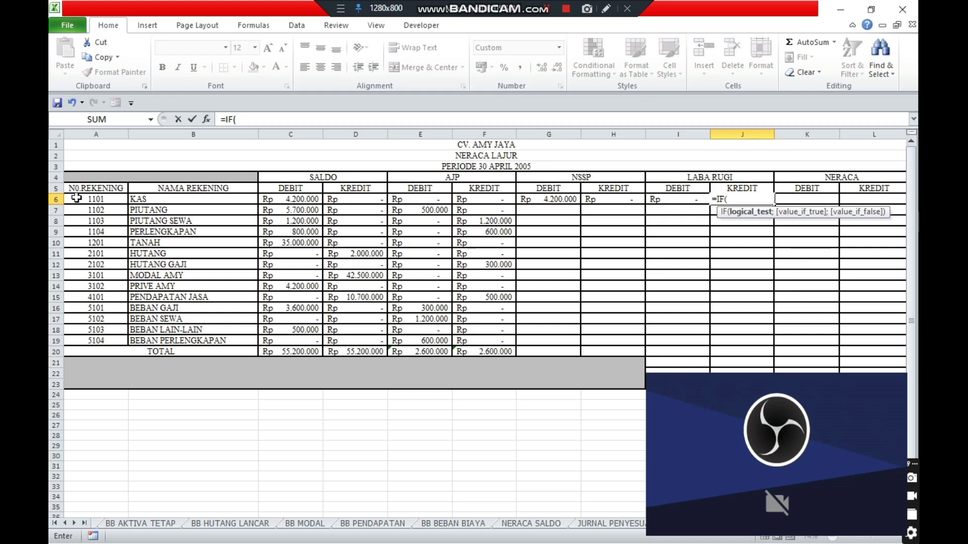
{"action": "left_click_drag", "start_coordinate": [74, 199], "coordinate": [68, 341]}
{"action": "key", "text": "F4"}
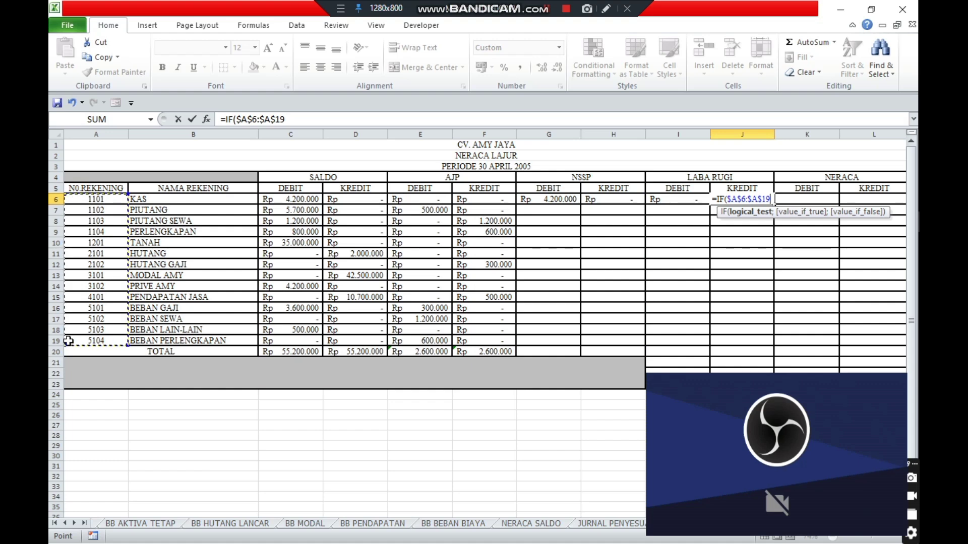
{"action": "type", "text": ">"}
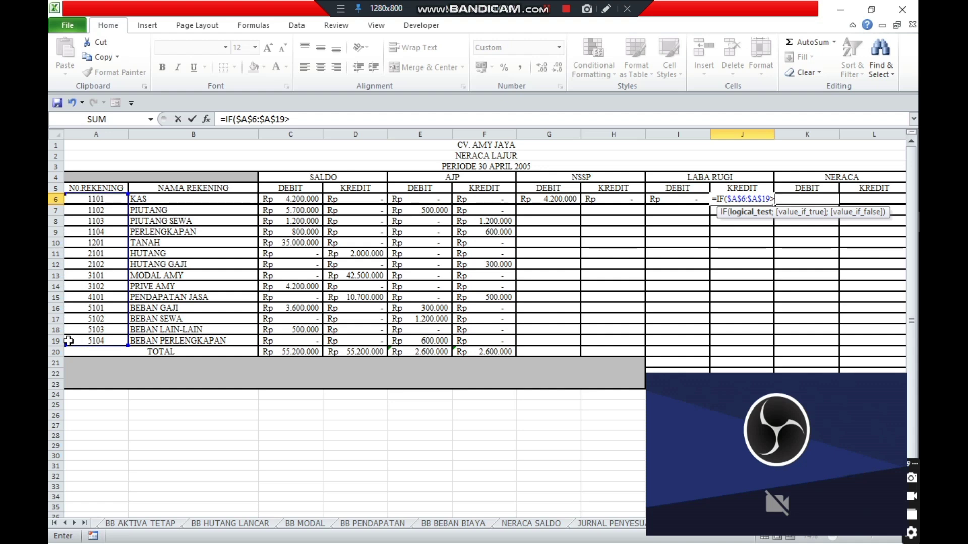
{"action": "type", "text": "4000"}
{"action": "type", "text": ";"}
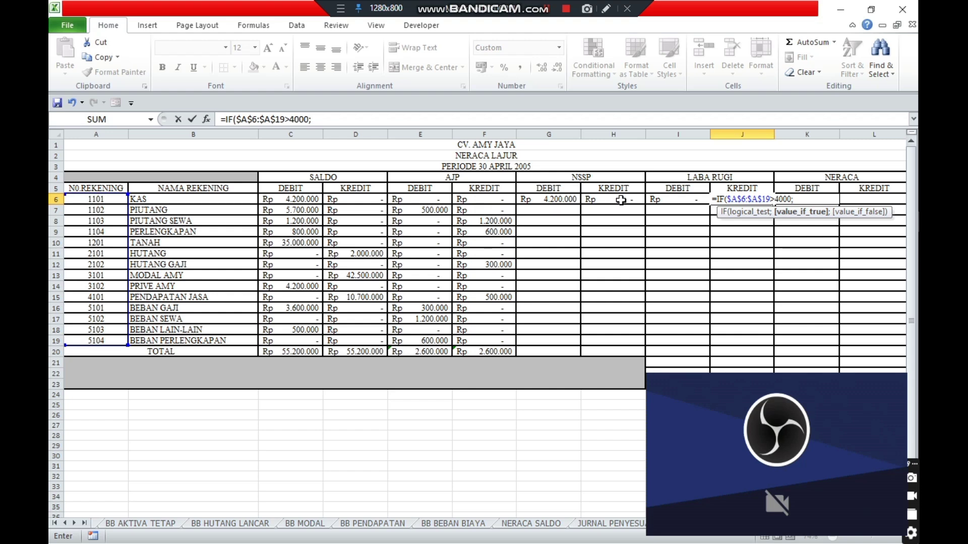
- Complete the J6 formula with $H$6:$H$19 if true and 0 if false
{"action": "left_click_drag", "start_coordinate": [609, 201], "coordinate": [600, 347]}
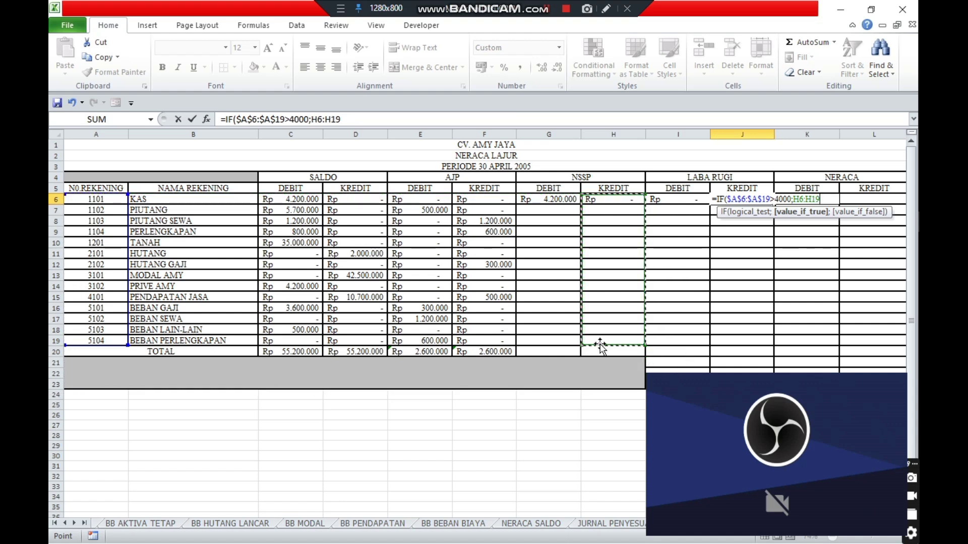
{"action": "key", "text": "F4"}
{"action": "type", "text": ";0"}
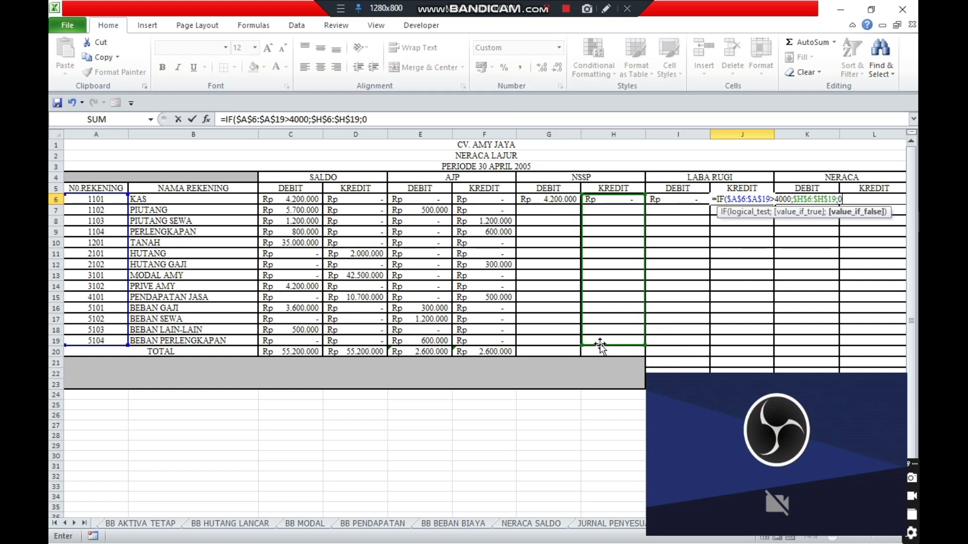
{"action": "key", "text": "Return"}
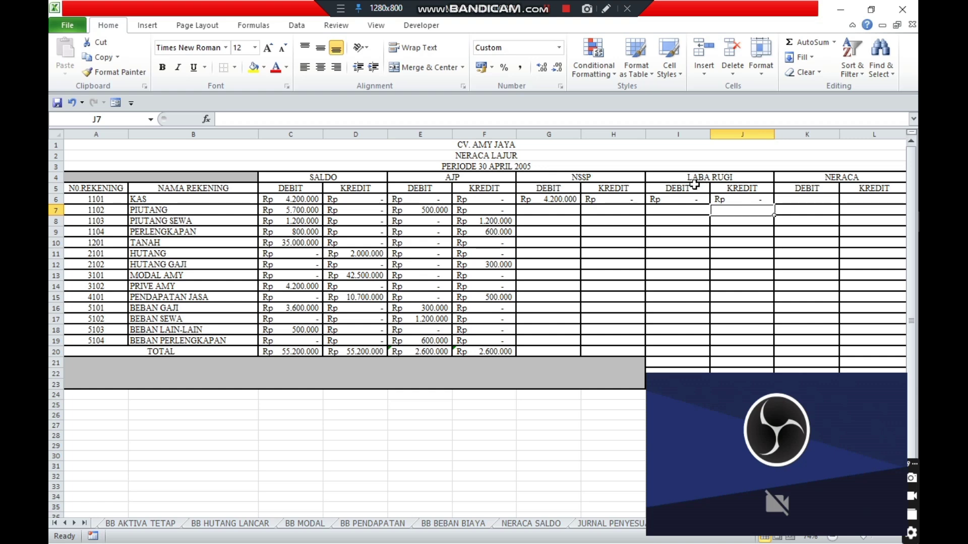
- In K6, the NERACA debit cell for KAS, start an IF formula with the logical test $A$6:$A$19<4000
{"action": "left_click", "coordinate": [681, 199]}
{"action": "left_click", "coordinate": [789, 200]}
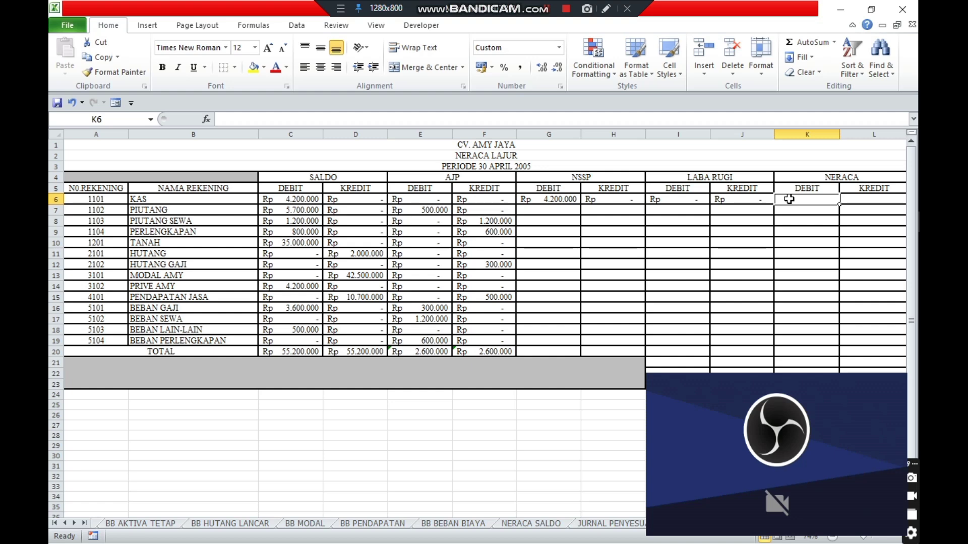
{"action": "type", "text": "=IF"}
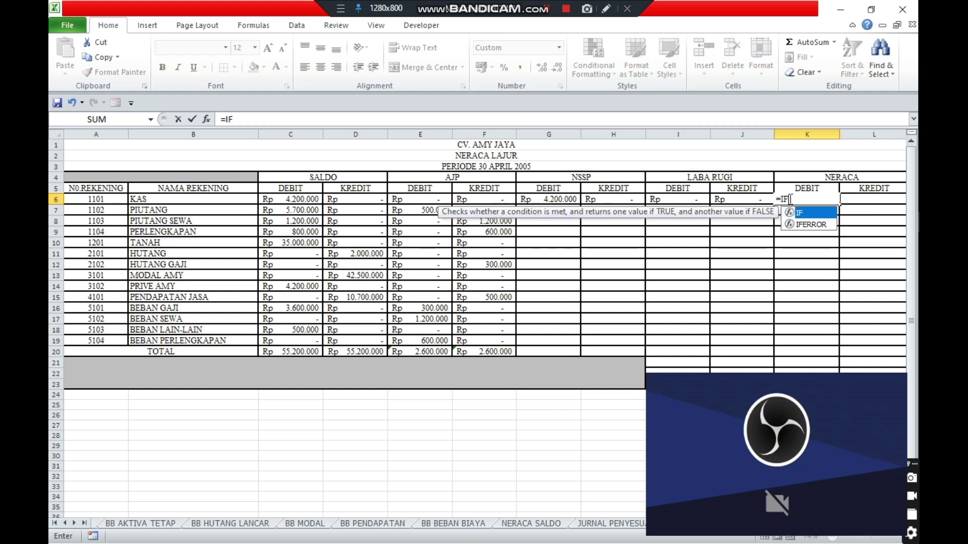
{"action": "double_click", "coordinate": [812, 213]}
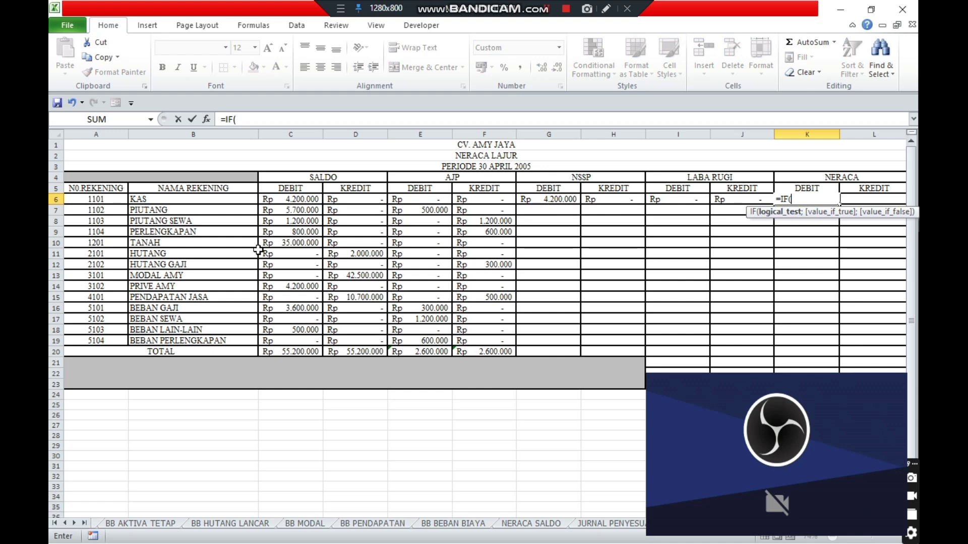
{"action": "left_click_drag", "start_coordinate": [95, 198], "coordinate": [82, 337]}
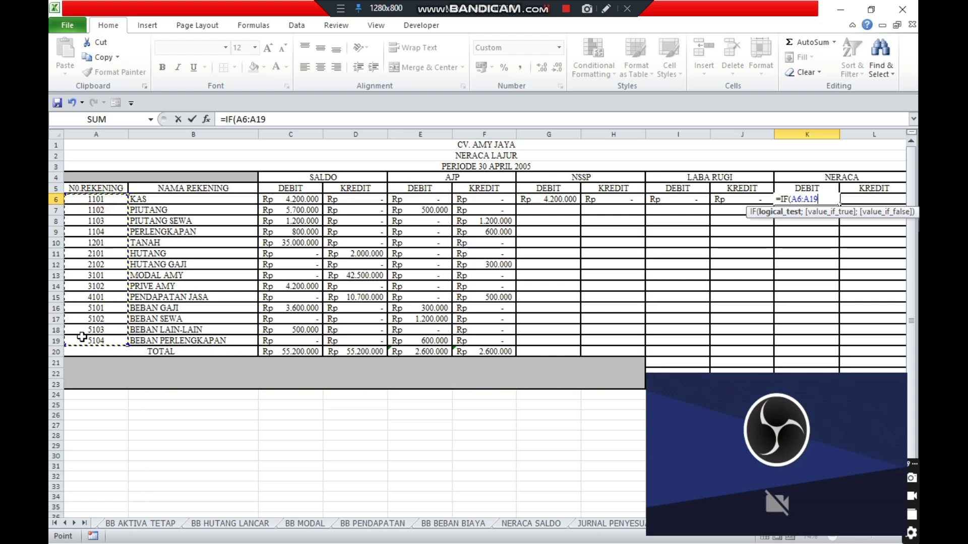
{"action": "key", "text": "F4"}
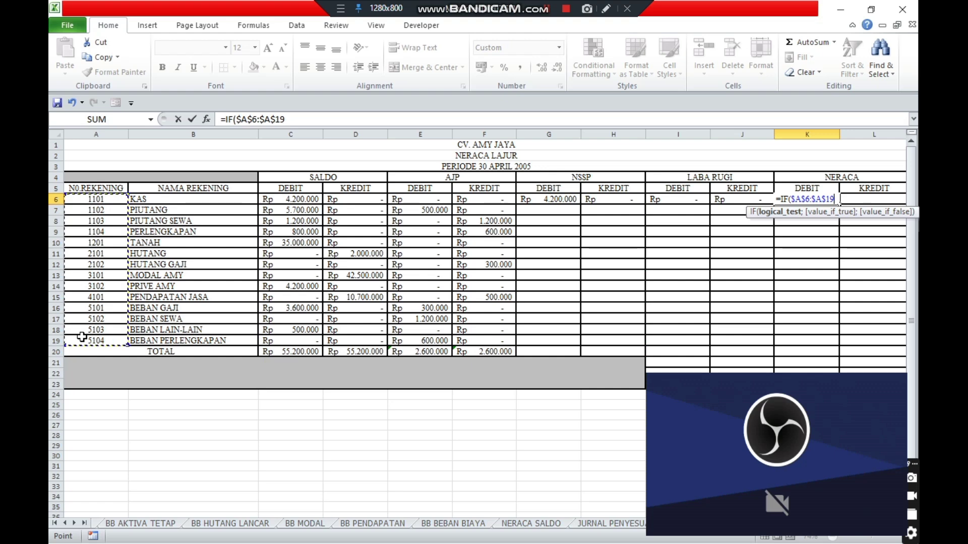
{"action": "type", "text": "<"}
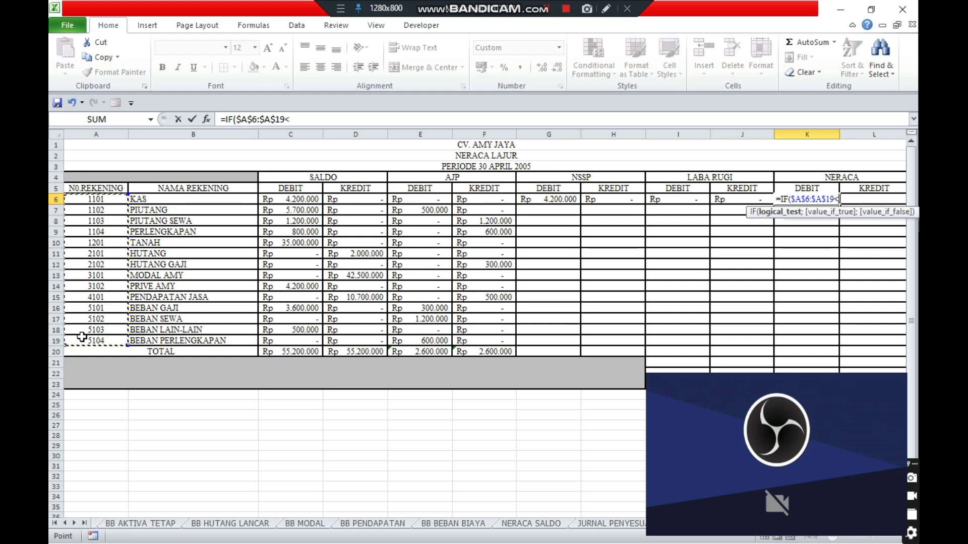
{"action": "type", "text": "4000"}
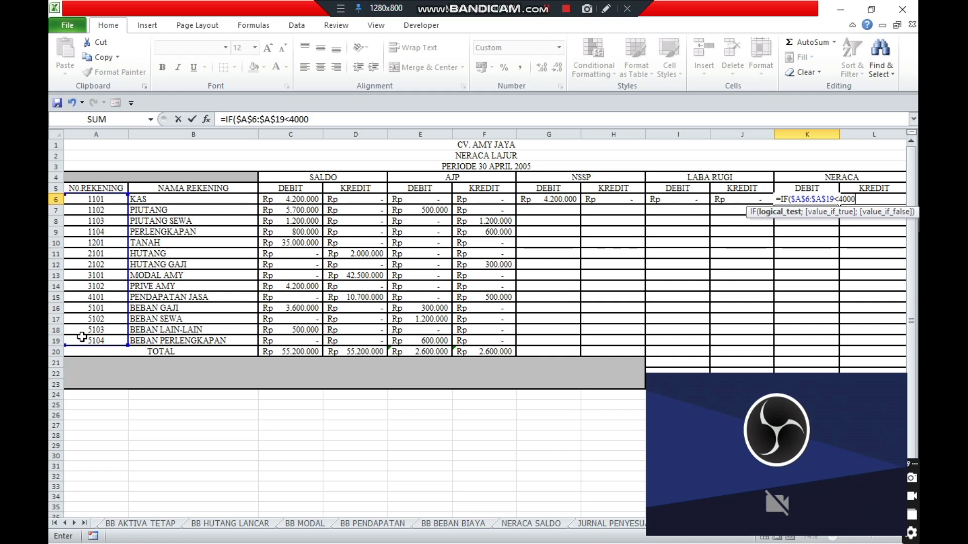
- Complete the K6 formula with $G$6:$G$19 if true and 0 if false
{"action": "type", "text": ";"}
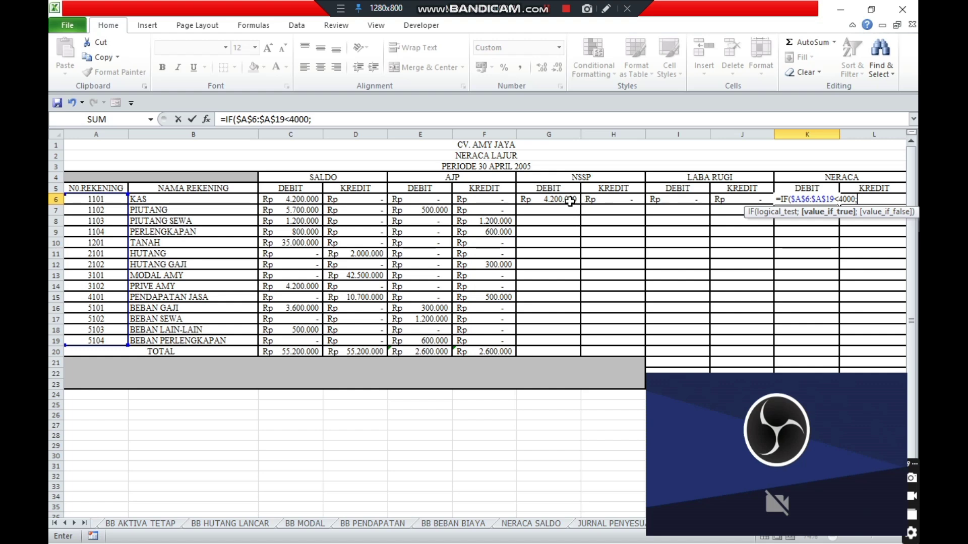
{"action": "left_click_drag", "start_coordinate": [562, 198], "coordinate": [549, 336]}
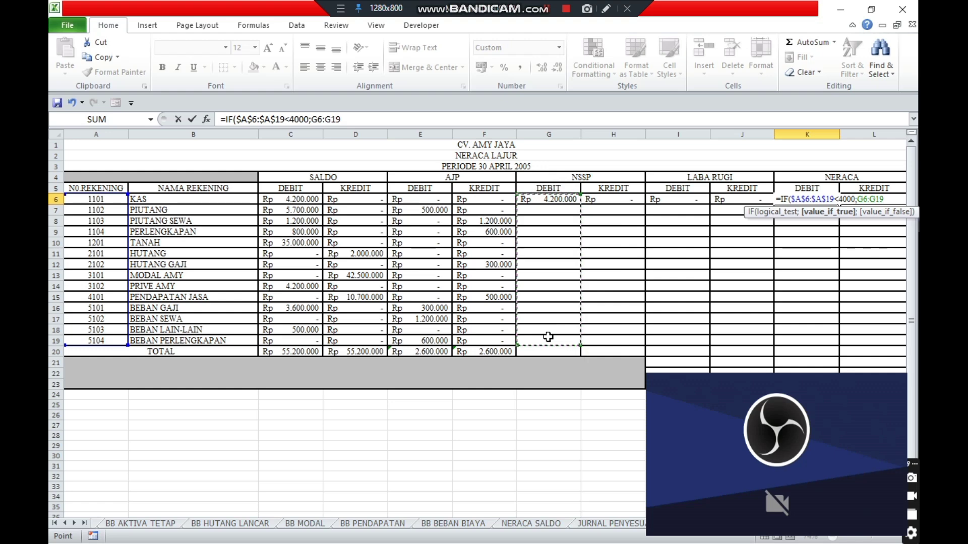
{"action": "key", "text": "F4"}
{"action": "type", "text": ";0"}
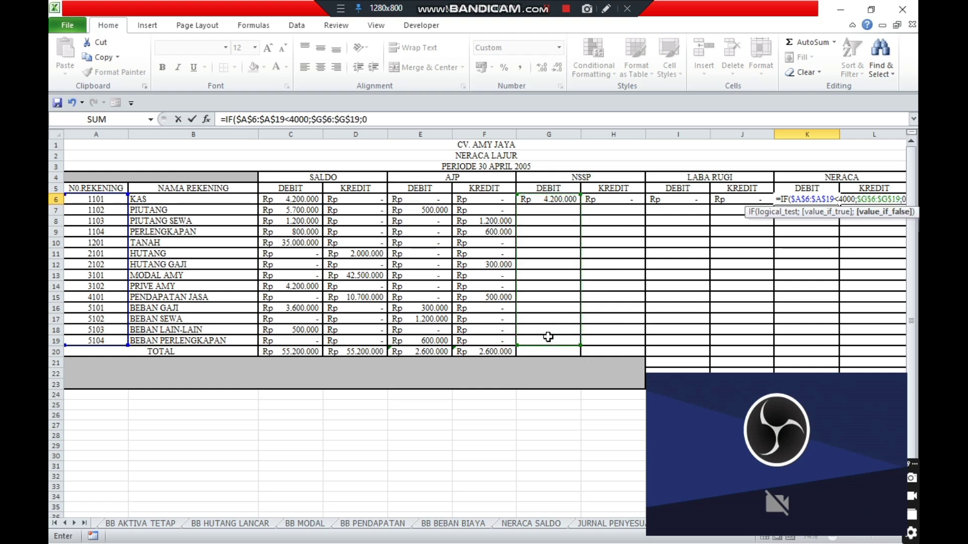
{"action": "key", "text": "Return"}
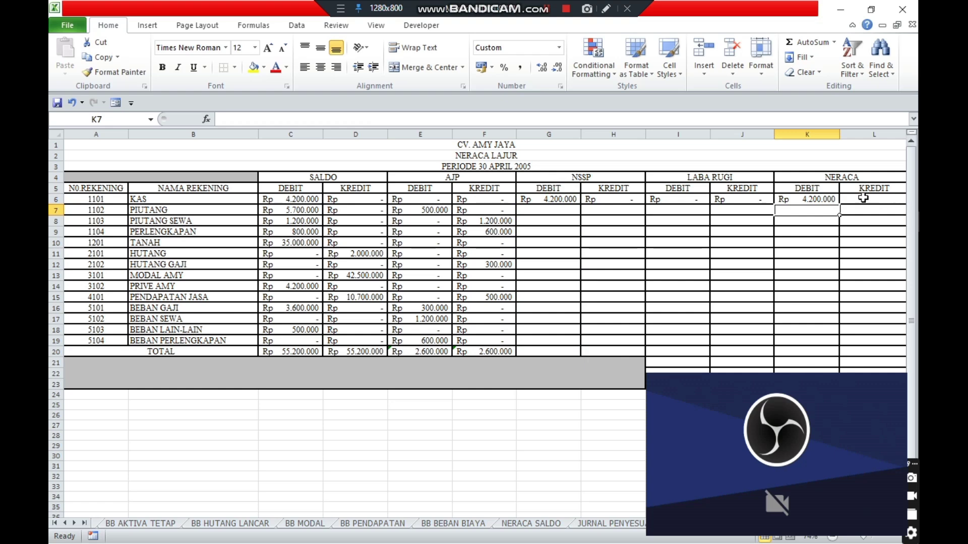
- In L6, the NERACA credit cell for KAS, start an IF formula with the logical test $A$6:$A$19<4000
{"action": "left_click", "coordinate": [857, 200]}
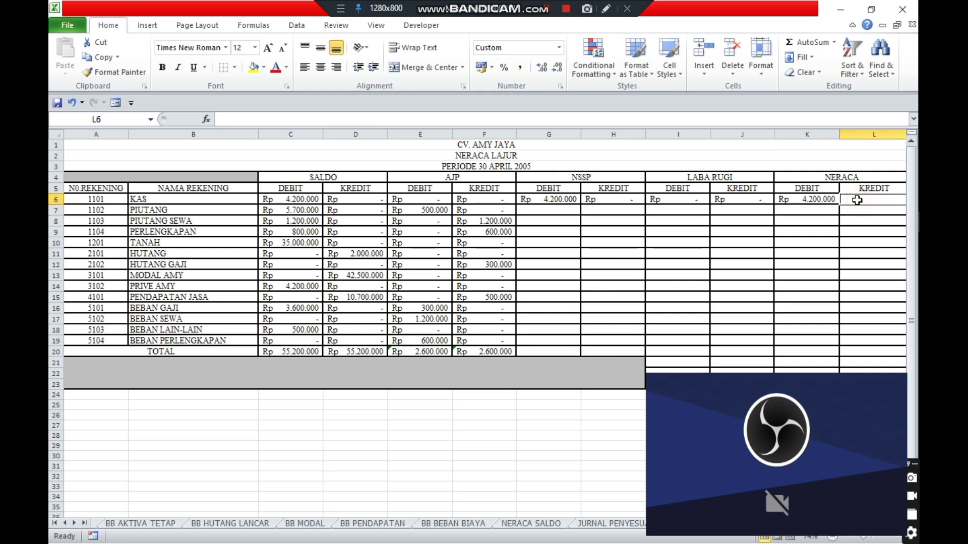
{"action": "type", "text": "="}
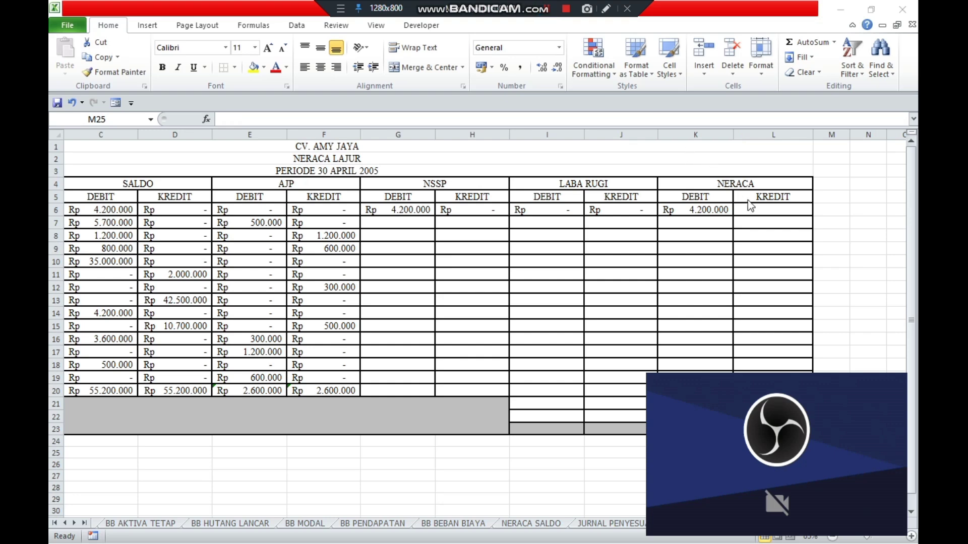
{"action": "left_click", "coordinate": [749, 206]}
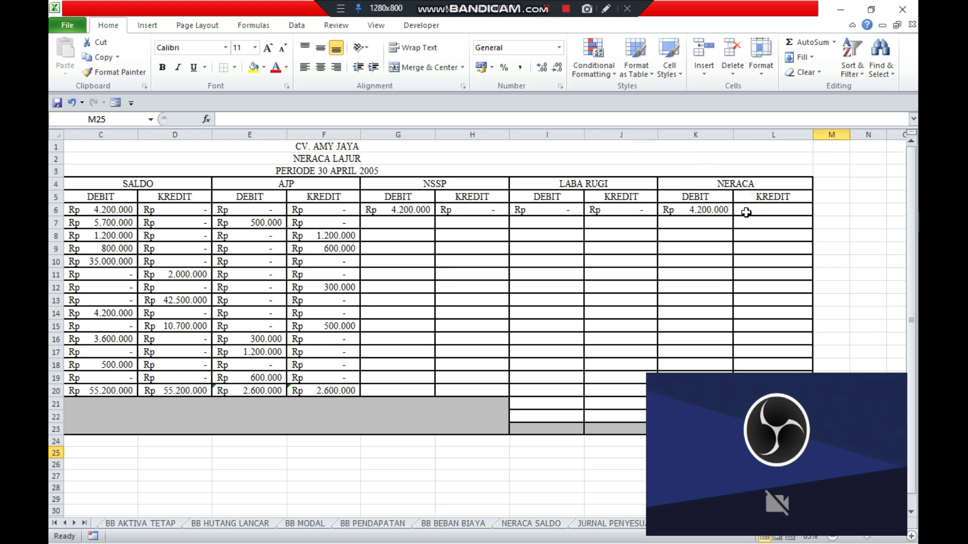
{"action": "left_click", "coordinate": [746, 212]}
{"action": "type", "text": "="}
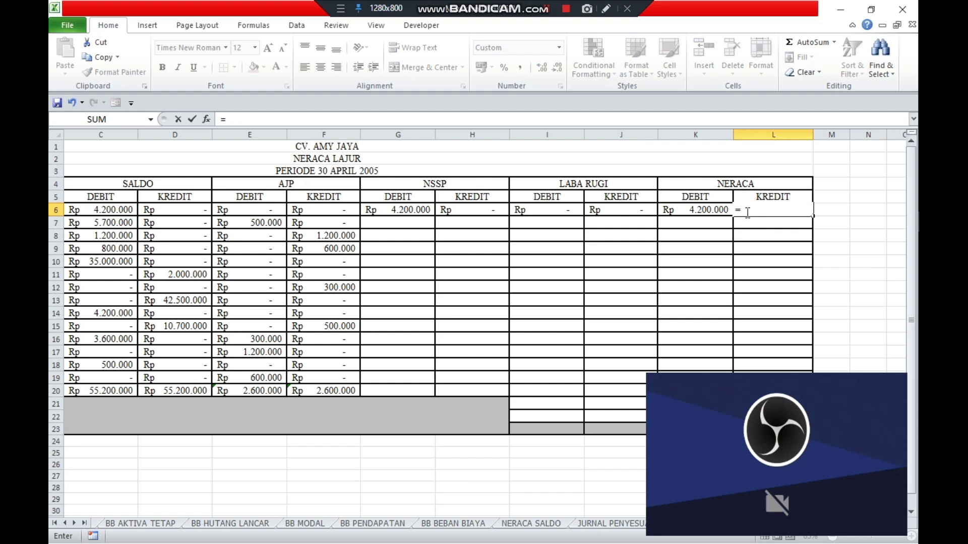
{"action": "type", "text": "IF"}
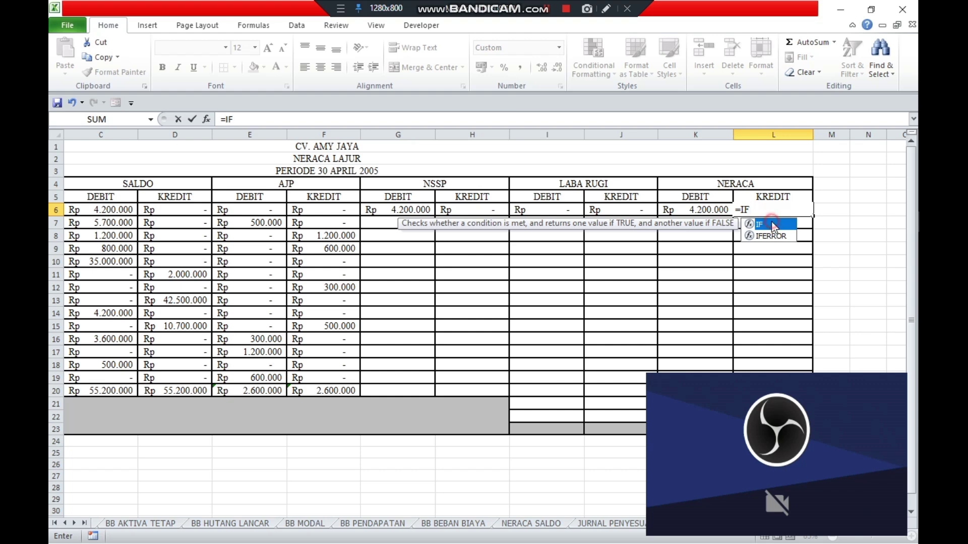
{"action": "type", "text": "("}
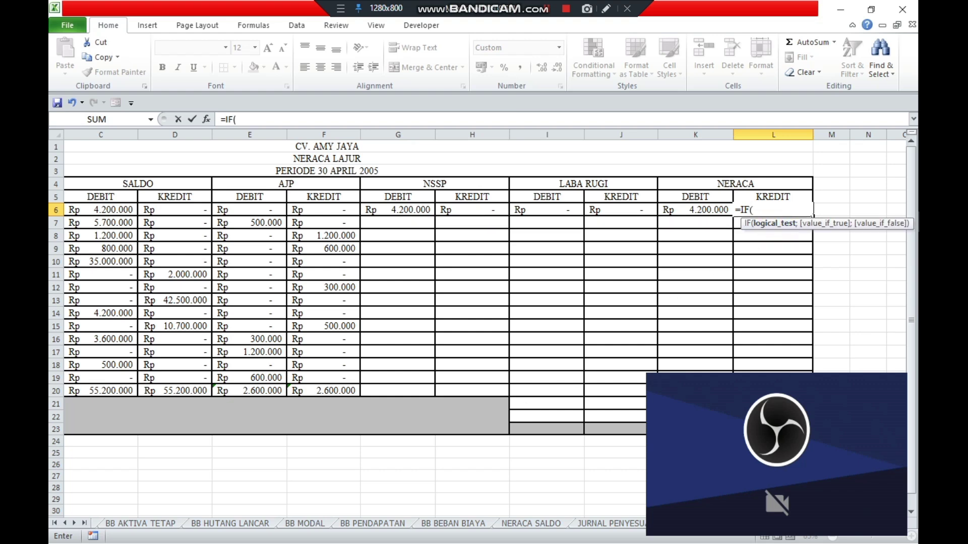
{"action": "scroll", "coordinate": [483, 328], "scroll_direction": "left", "scroll_amount": 2}
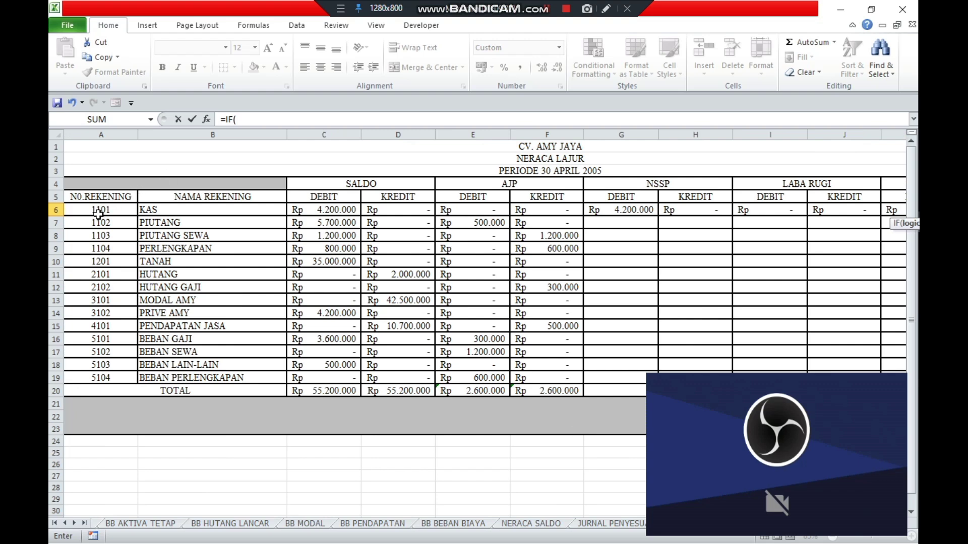
{"action": "left_click_drag", "start_coordinate": [98, 215], "coordinate": [81, 372]}
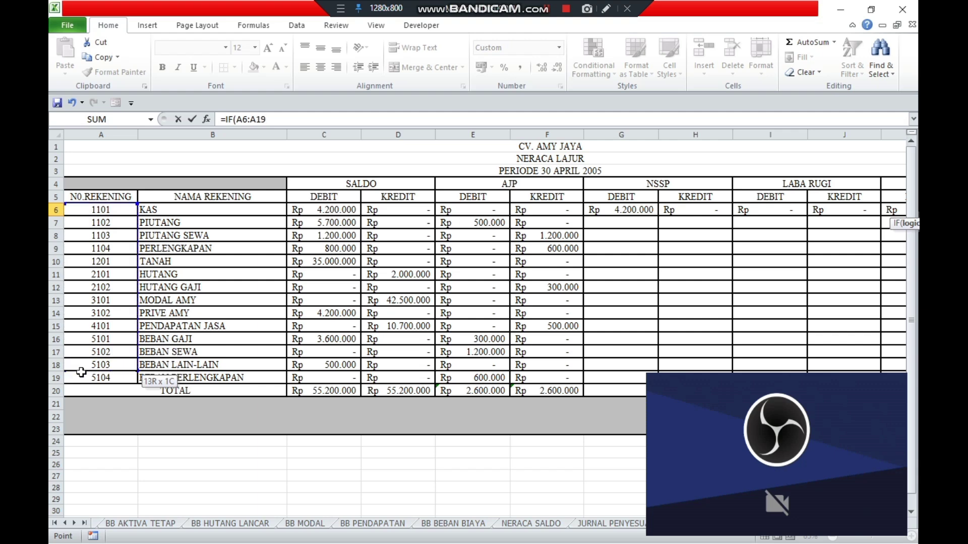
{"action": "key", "text": "F4"}
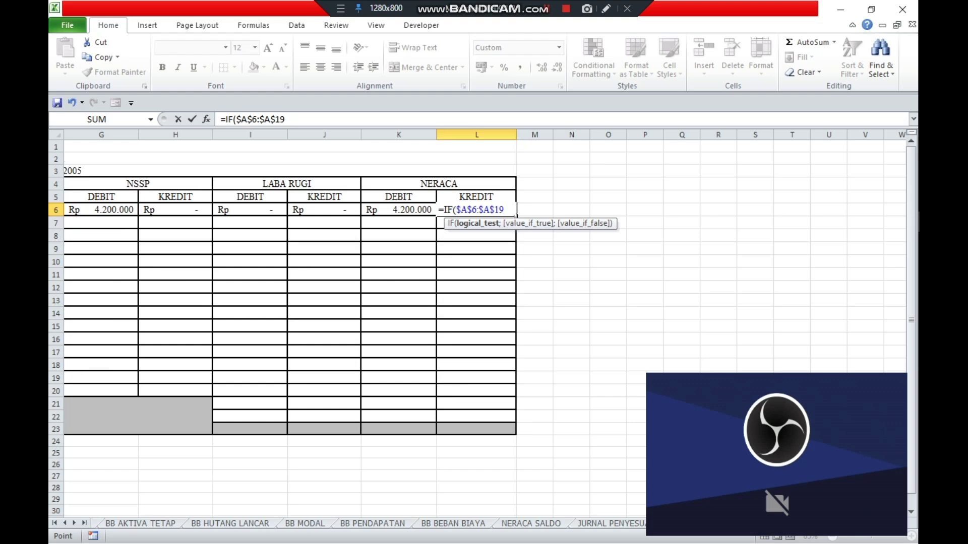
{"action": "type", "text": "<4000;"}
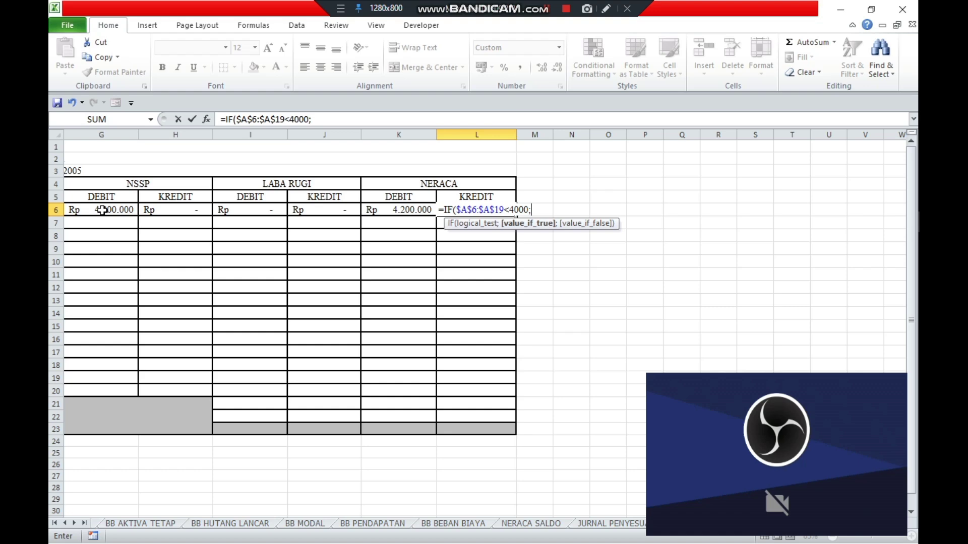
- Complete the L6 formula with $H$6:$H$19 if true and 0 if false
{"action": "left_click_drag", "start_coordinate": [155, 210], "coordinate": [174, 378]}
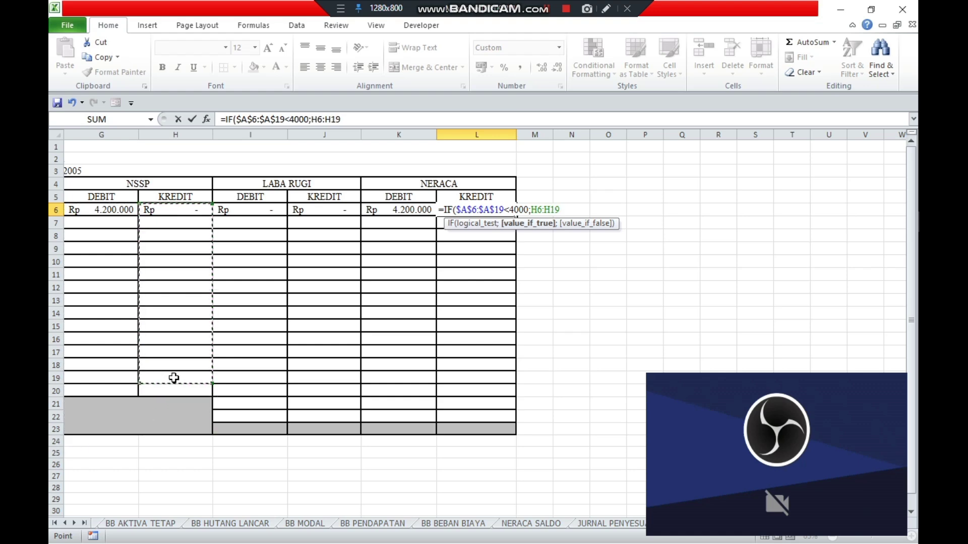
{"action": "key", "text": "F4"}
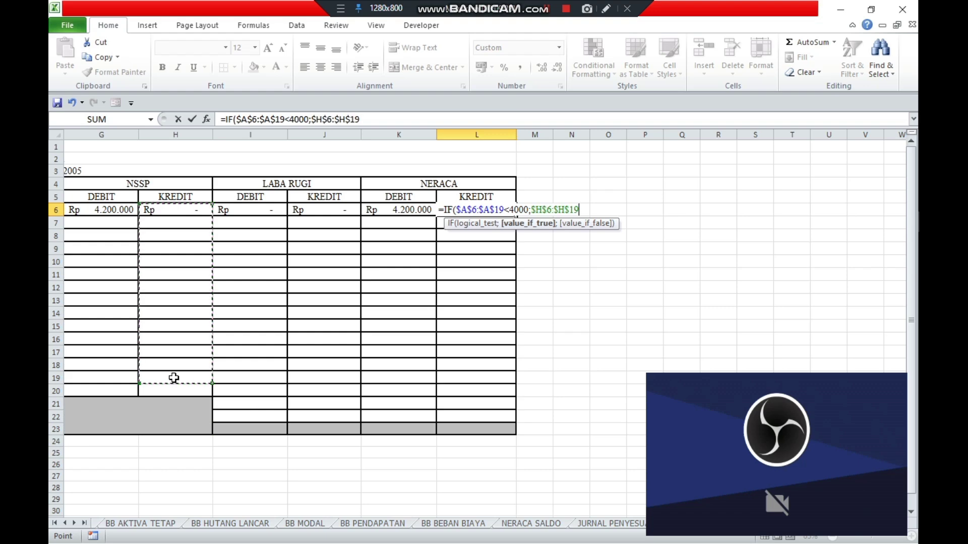
{"action": "type", "text": ";0"}
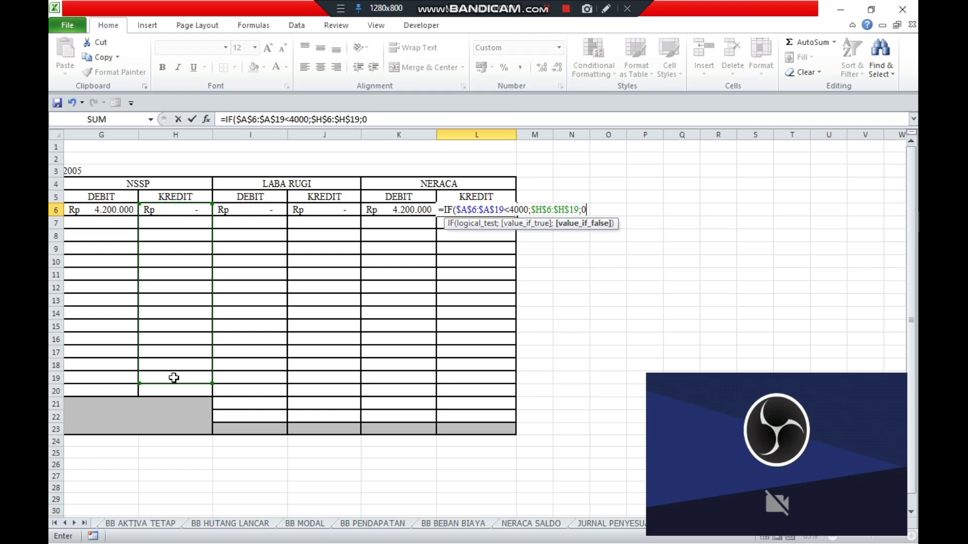
{"action": "key", "text": "Return"}
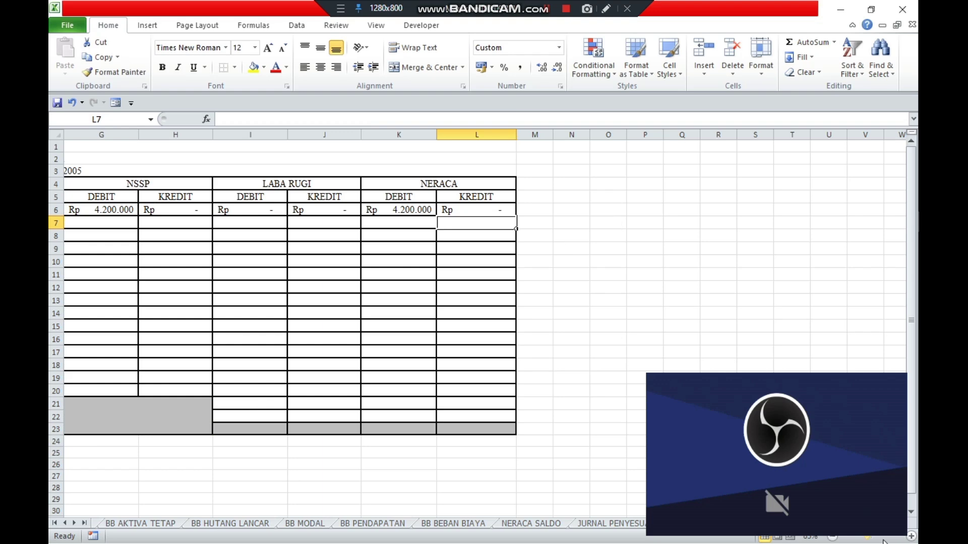
- Switch to the other open workbook, which holds the completed LAPORAN LABA RUGI and NERACA AKHIR reports
{"action": "left_click", "coordinate": [832, 537]}
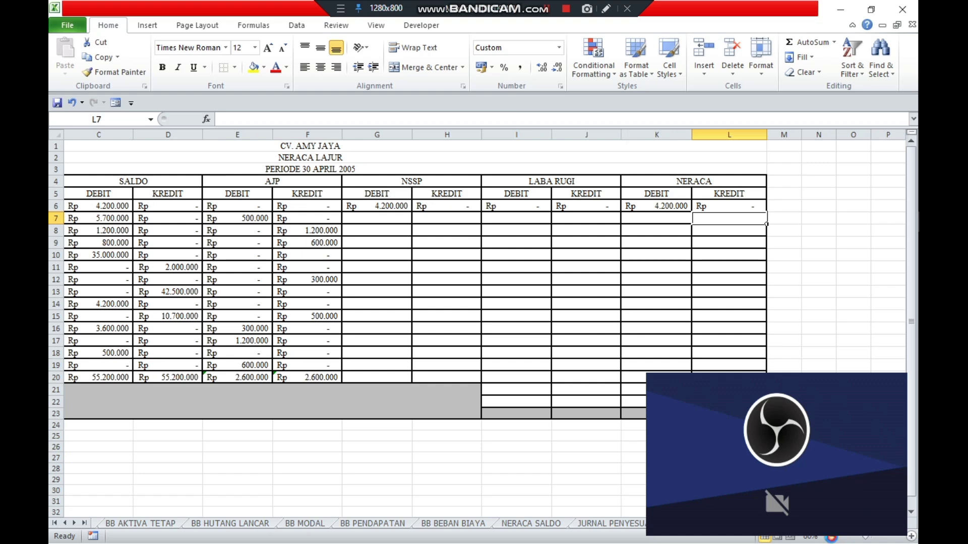
{"action": "left_click", "coordinate": [832, 537]}
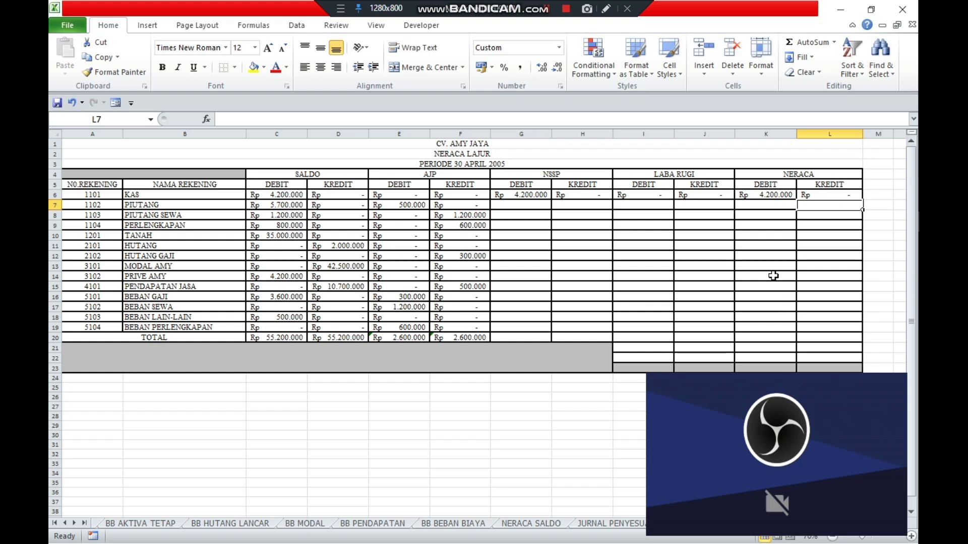
{"action": "mouse_move", "coordinate": [919, 126]}
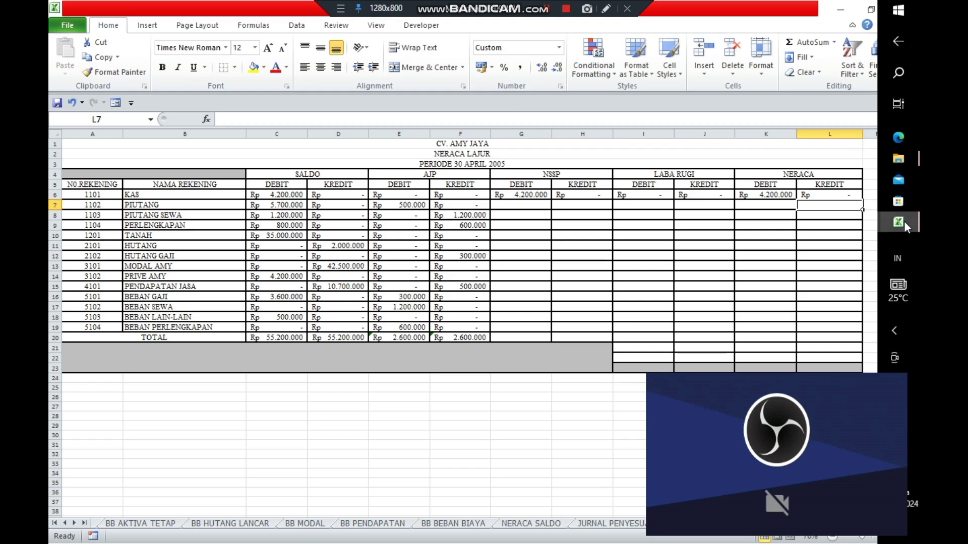
{"action": "mouse_move", "coordinate": [903, 220]}
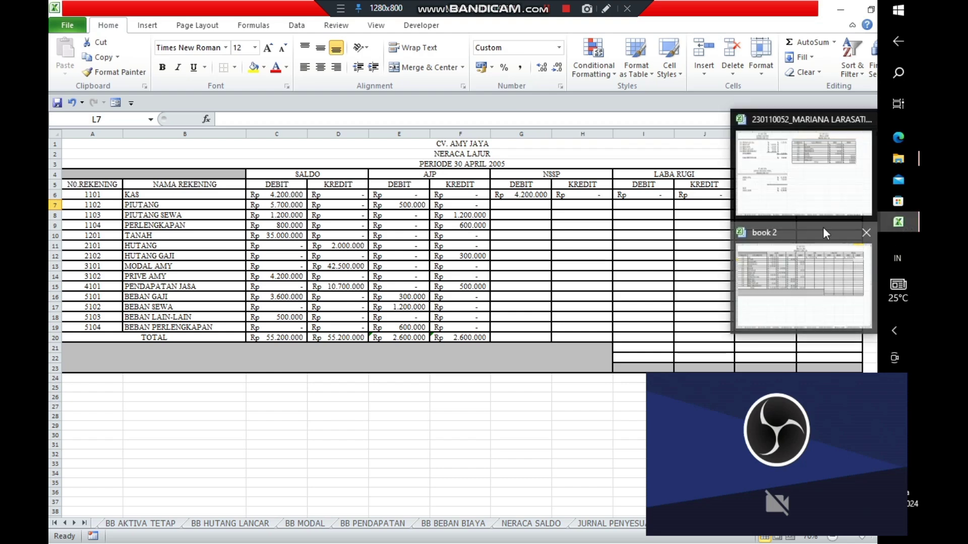
{"action": "left_click", "coordinate": [812, 162]}
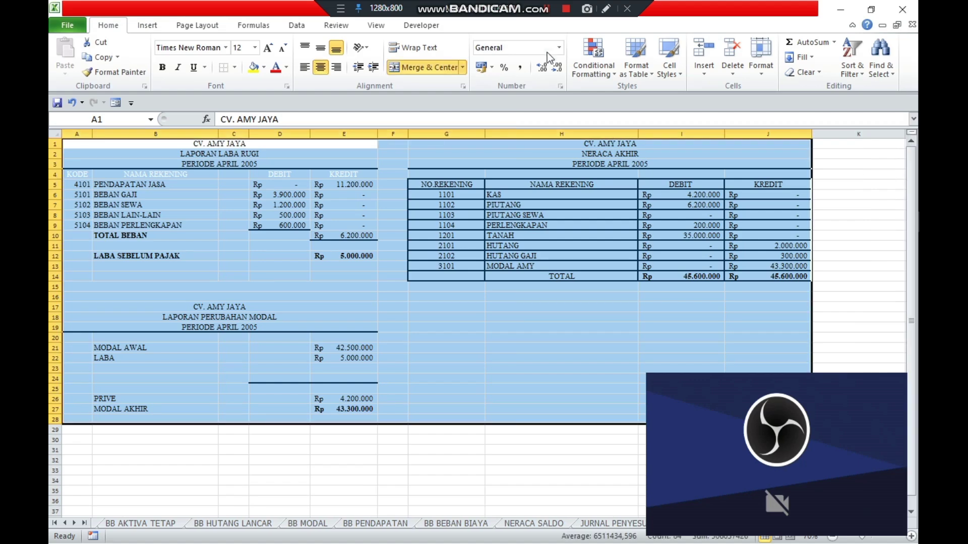
- In the completed workbook, go to the NERACA LAJUR sheet and copy the filled table range A6:L23
{"action": "left_click", "coordinate": [546, 18]}
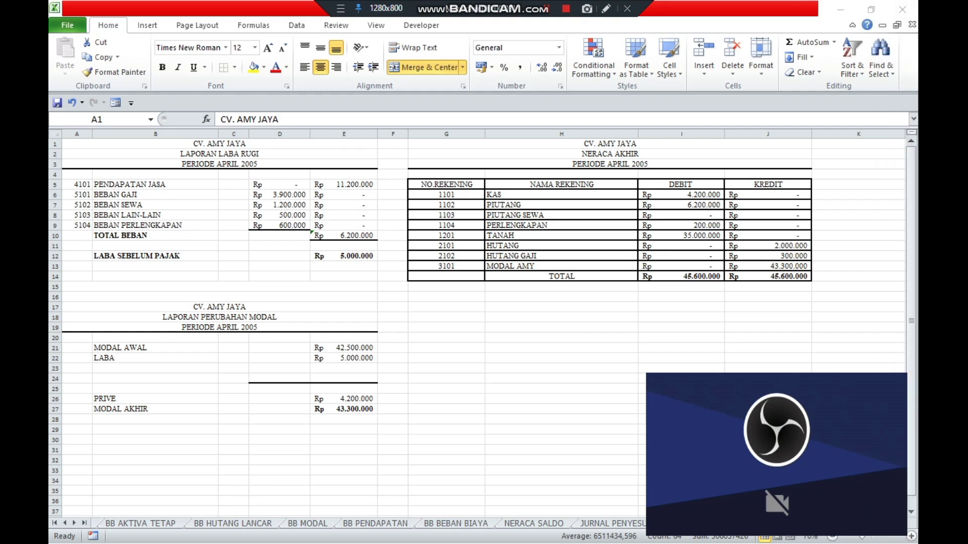
{"action": "key", "text": "ctrl+a"}
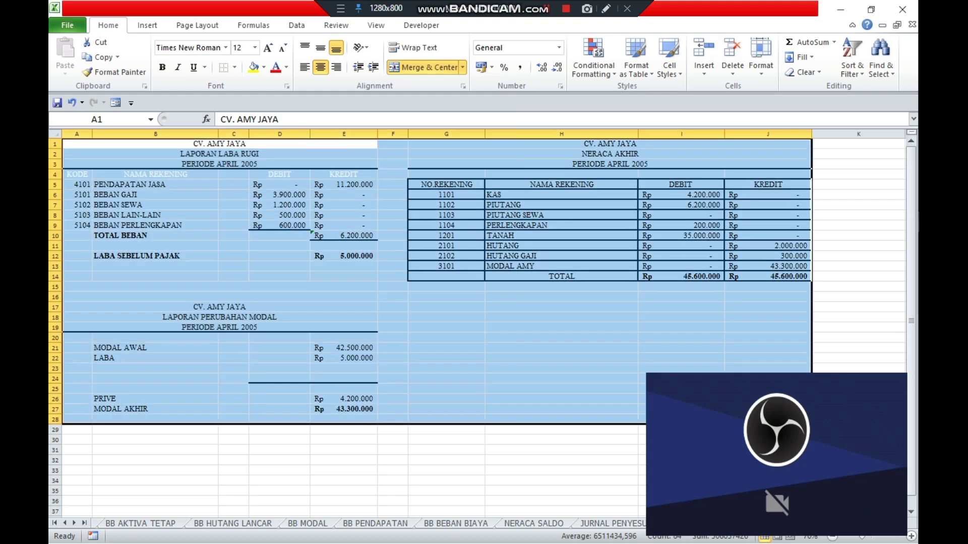
{"action": "scroll", "coordinate": [437, 323], "scroll_direction": "right", "scroll_amount": 1}
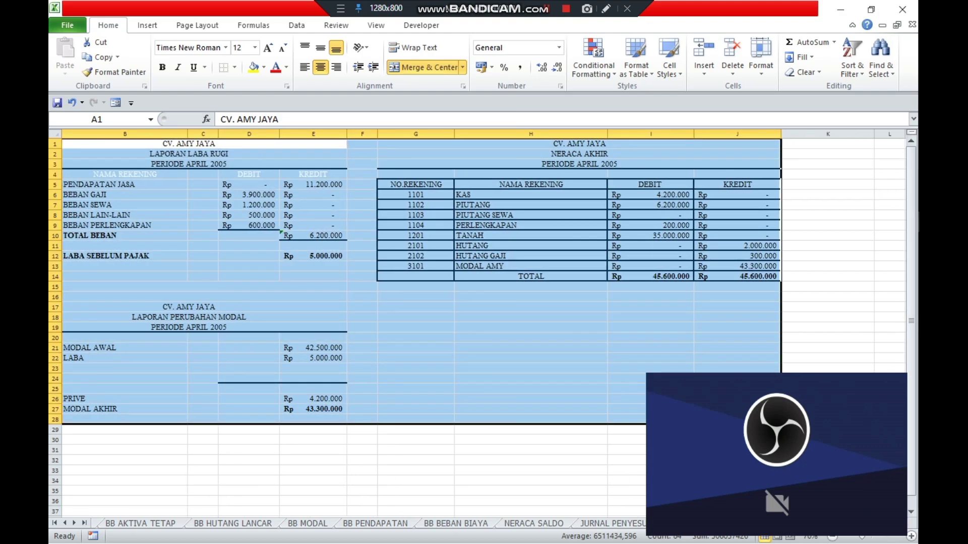
{"action": "left_click", "coordinate": [827, 481]}
{"action": "left_click", "coordinate": [721, 525]}
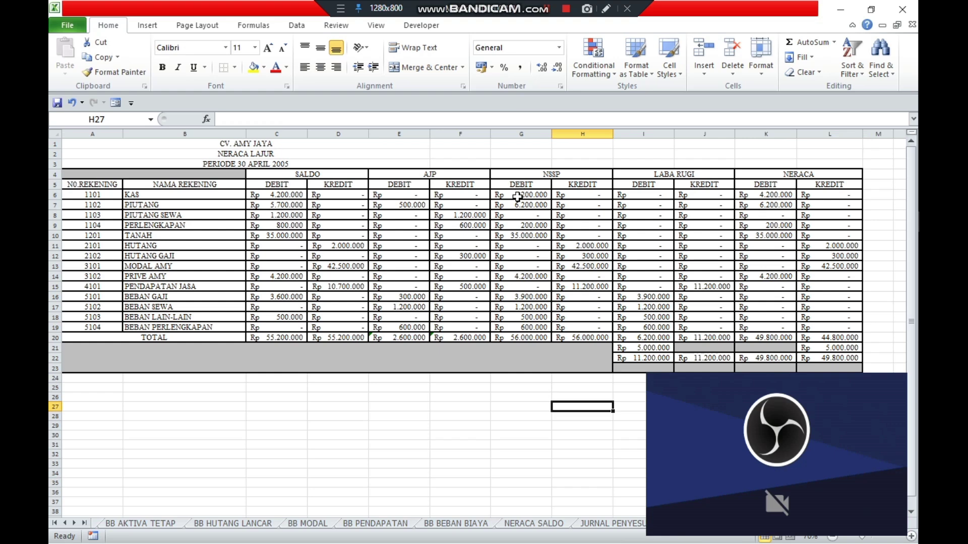
{"action": "left_click_drag", "start_coordinate": [518, 196], "coordinate": [805, 351]}
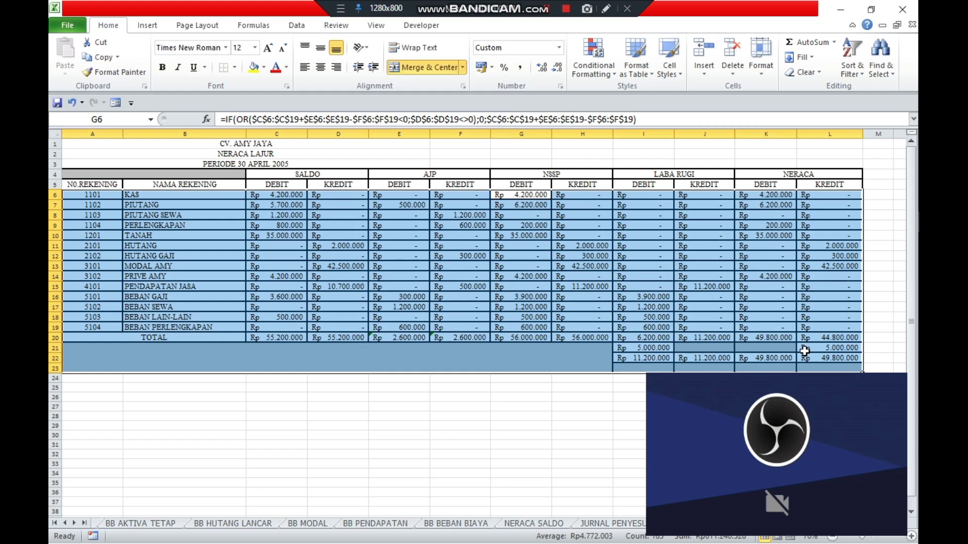
{"action": "key", "text": "ctrl+c"}
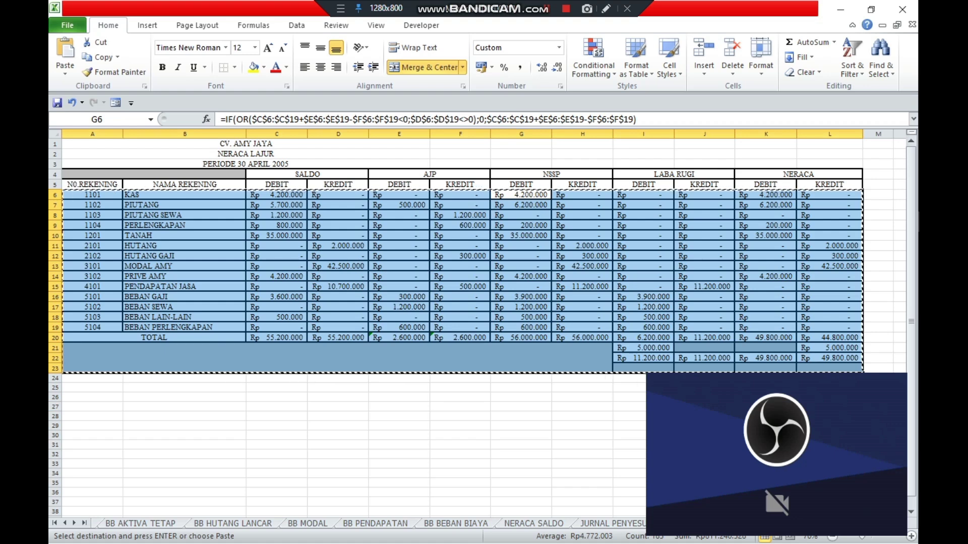
- Switch to book 2 and paste the copied table into its NERACA LAJUR sheet starting at A6
{"action": "mouse_move", "coordinate": [897, 255]}
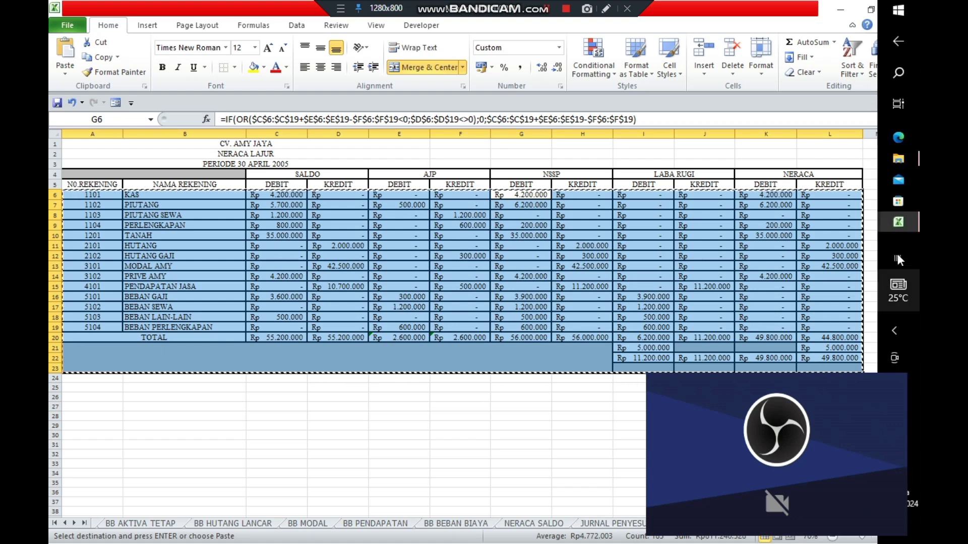
{"action": "mouse_move", "coordinate": [897, 226]}
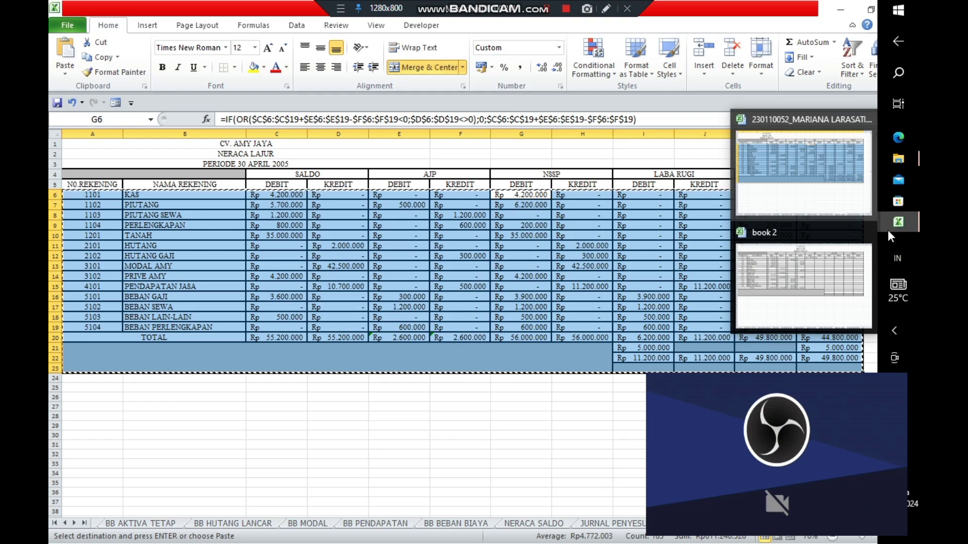
{"action": "left_click", "coordinate": [818, 276]}
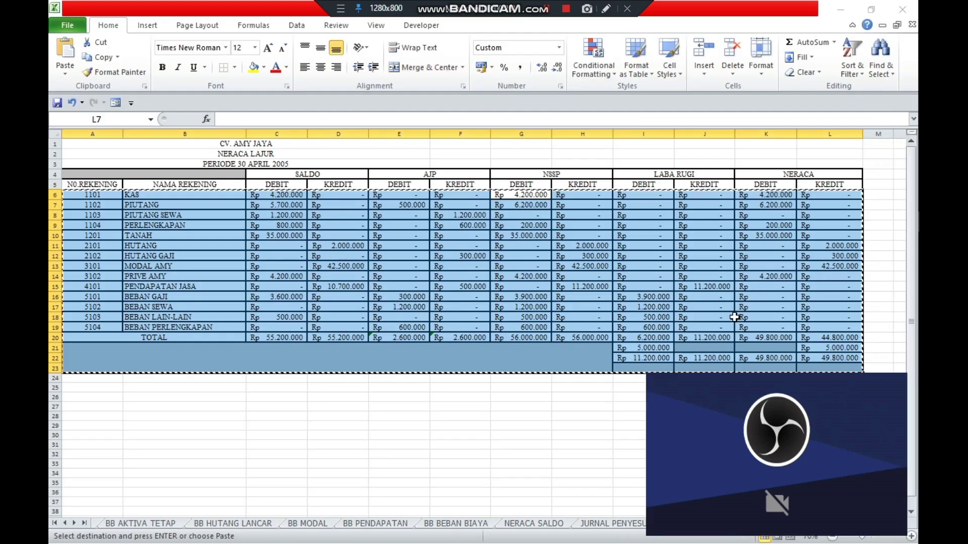
{"action": "left_click", "coordinate": [766, 435]}
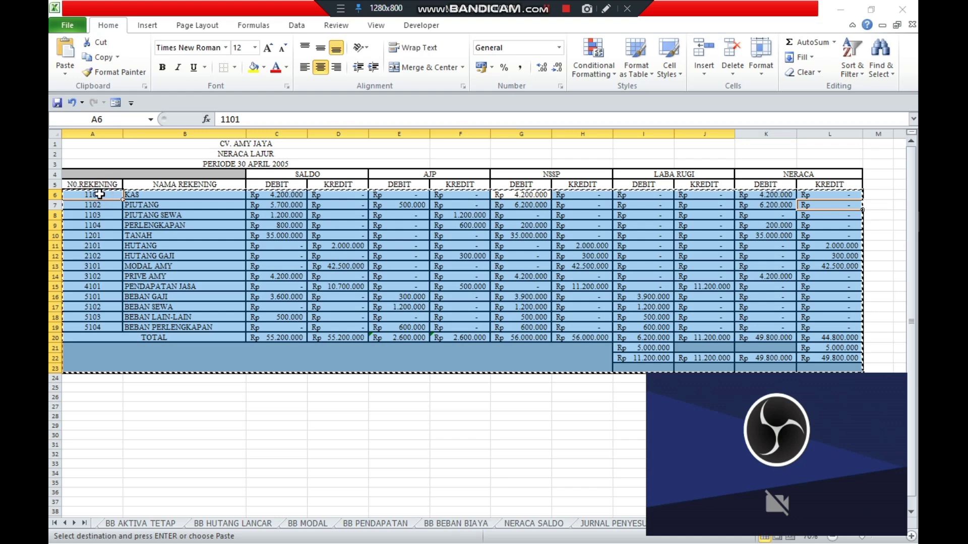
{"action": "key", "text": "Return"}
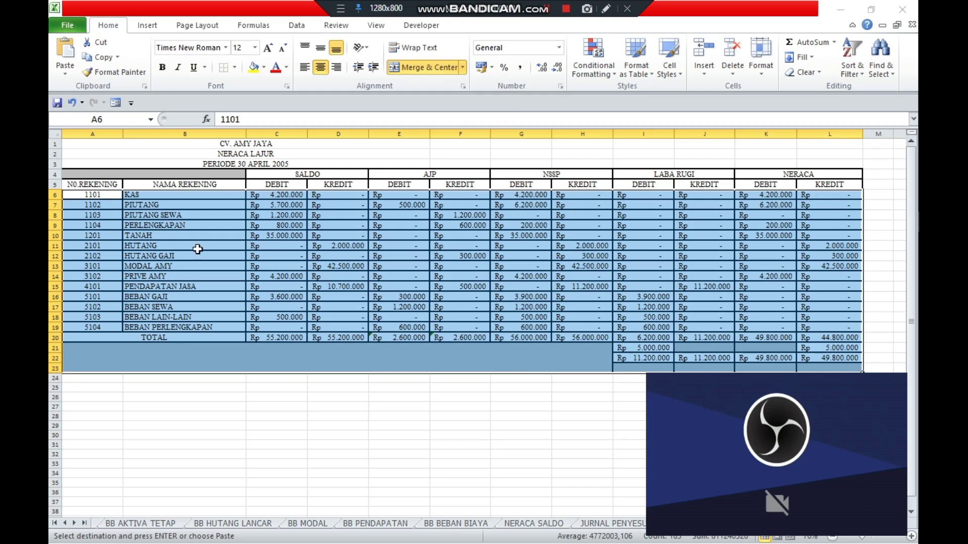
{"action": "left_click", "coordinate": [434, 444]}
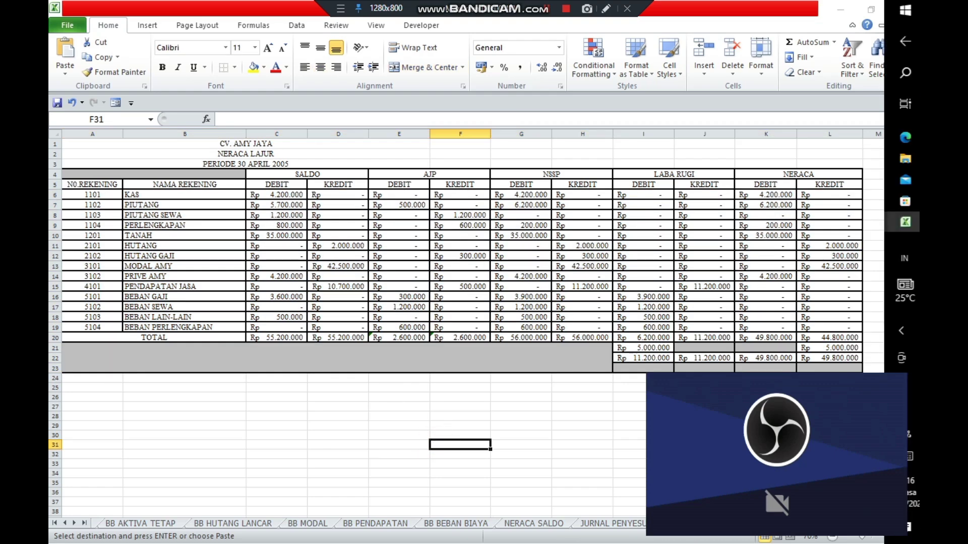
{"action": "left_click", "coordinate": [521, 483]}
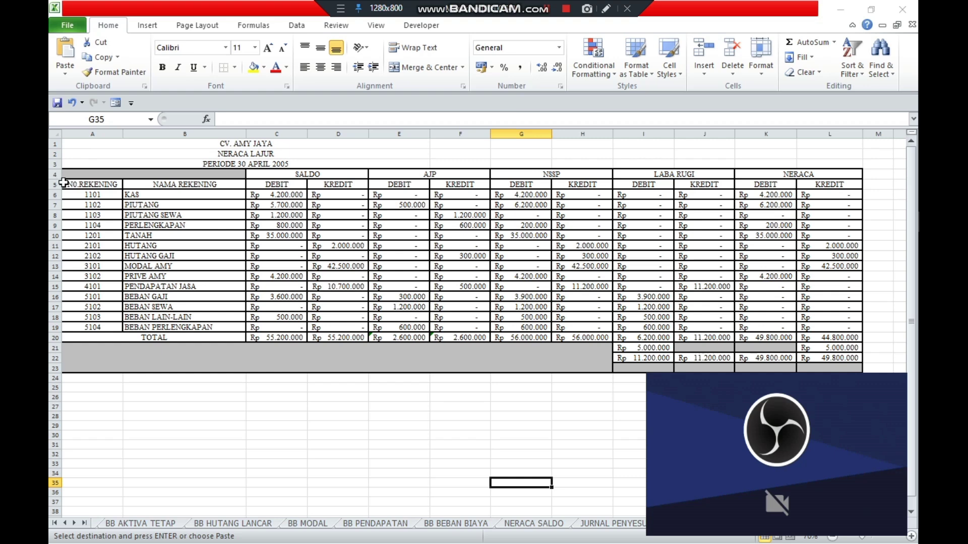
- Review the pasted table's LABA RUGI and NERACA columns, checking PENDAPATAN JASA, the LABA RUGI debit total, KAS and PRIVE AMY
{"action": "left_click_drag", "start_coordinate": [78, 145], "coordinate": [400, 365]}
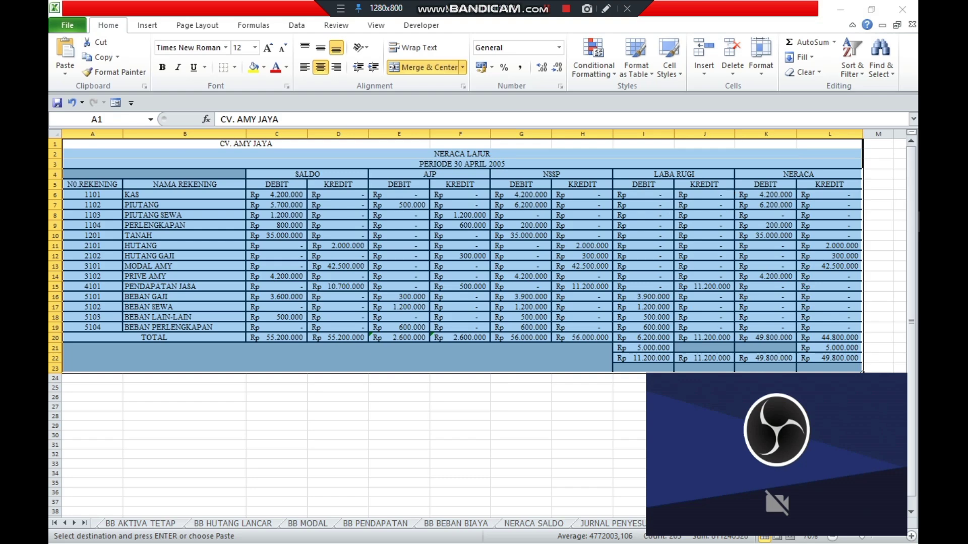
{"action": "left_click", "coordinate": [737, 166]}
{"action": "left_click", "coordinate": [679, 174]}
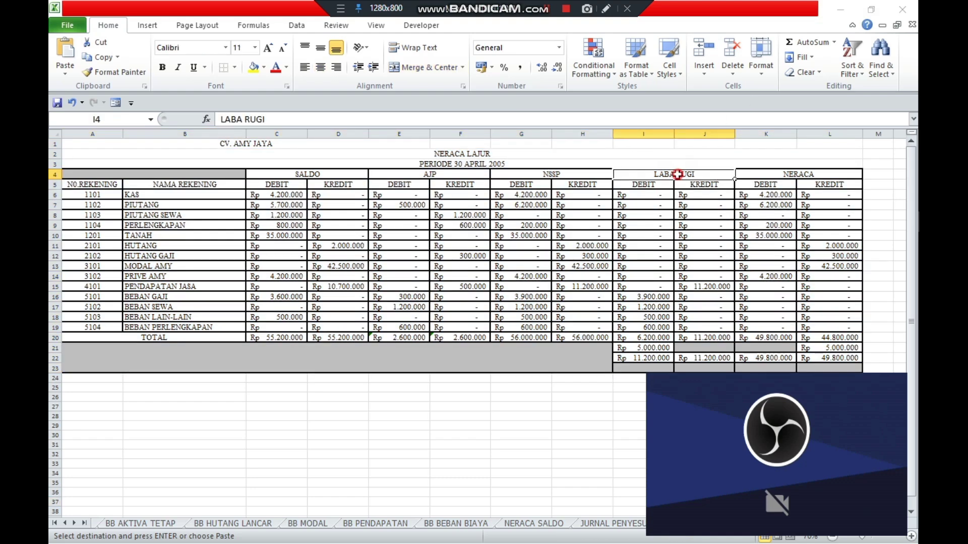
{"action": "left_click", "coordinate": [706, 290]}
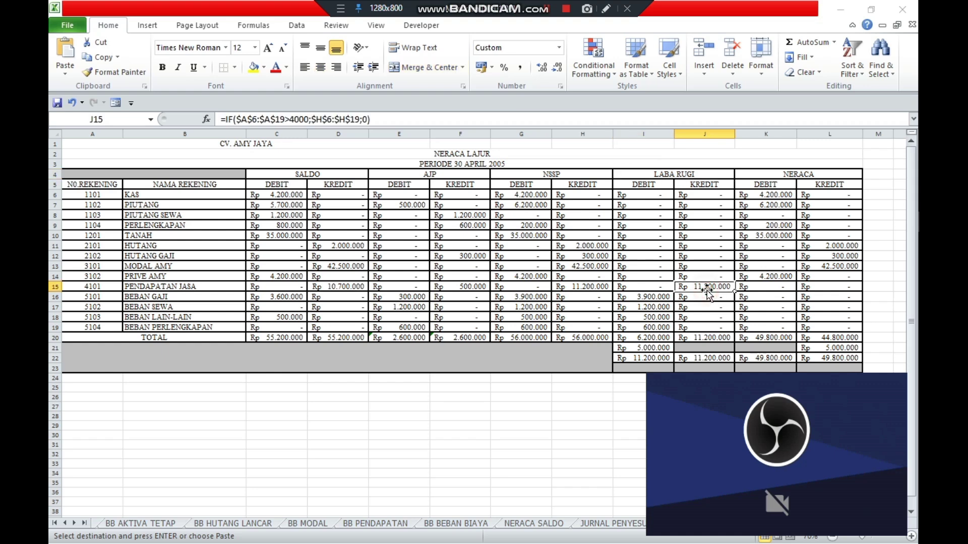
{"action": "left_click", "coordinate": [658, 339]}
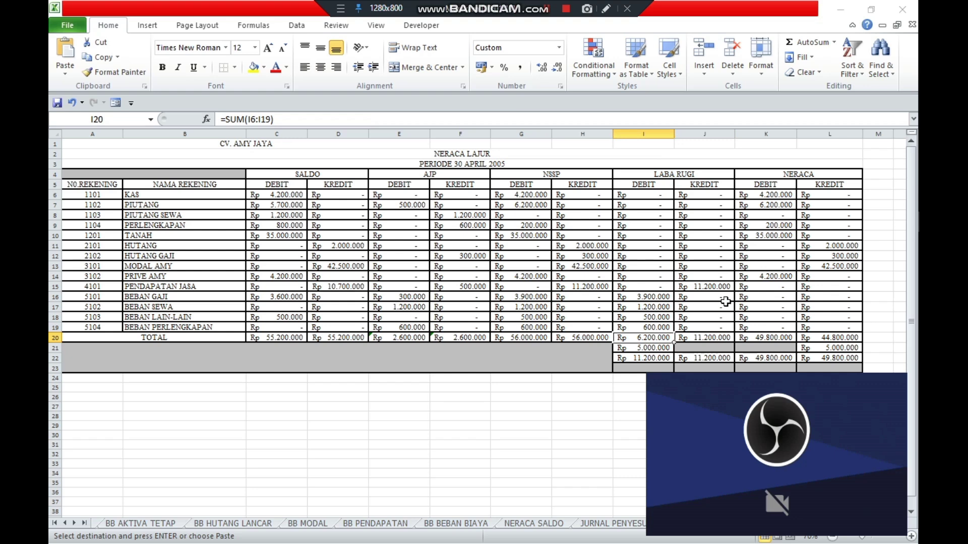
{"action": "left_click", "coordinate": [785, 174]}
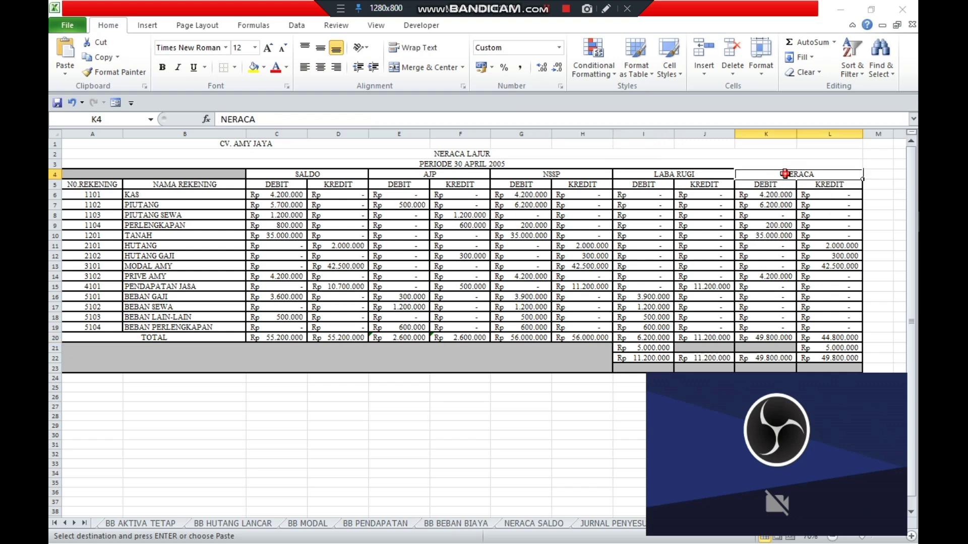
{"action": "left_click", "coordinate": [770, 197]}
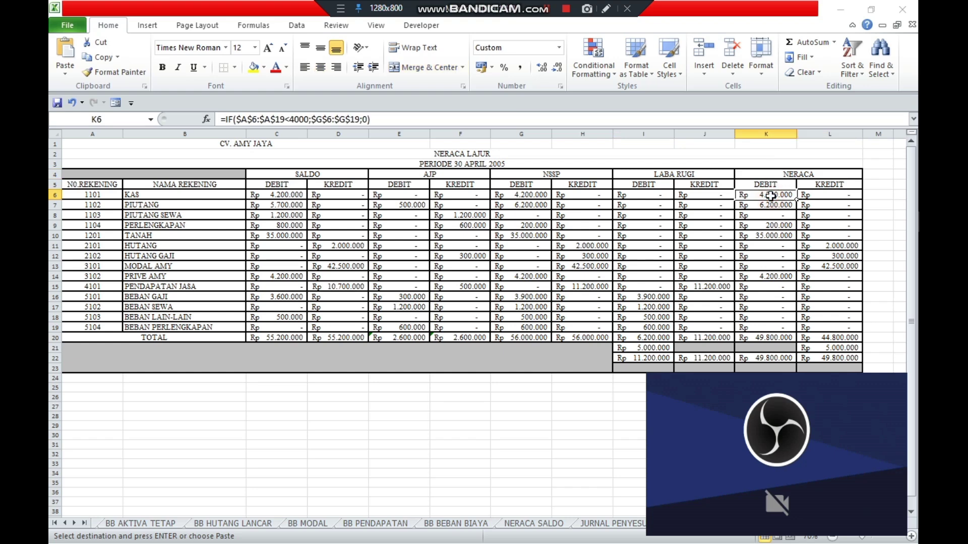
{"action": "left_click", "coordinate": [775, 276]}
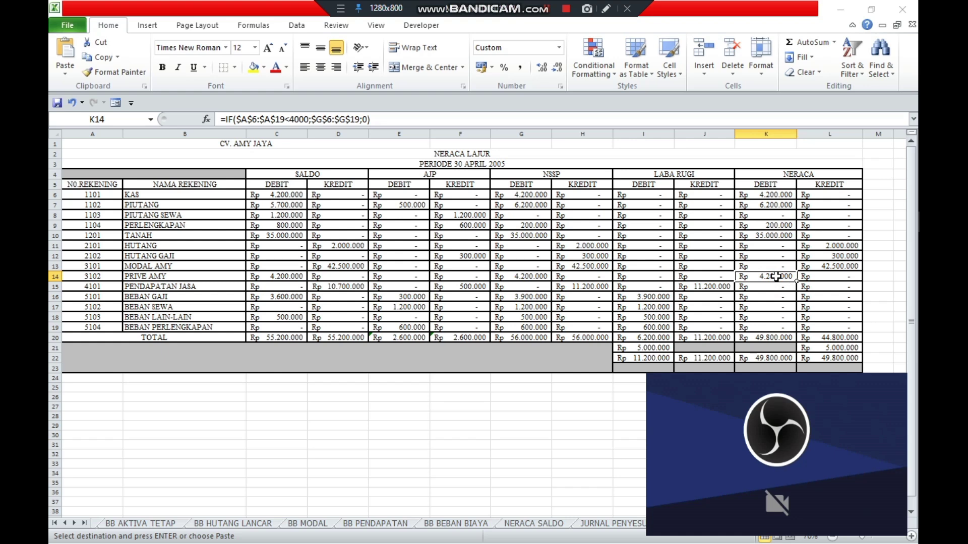
- Examine the PENDAPATAN JASA adjustment, the NSSP totals in row 20, and the balancing formulas in I21 and L21
{"action": "left_click", "coordinate": [450, 286]}
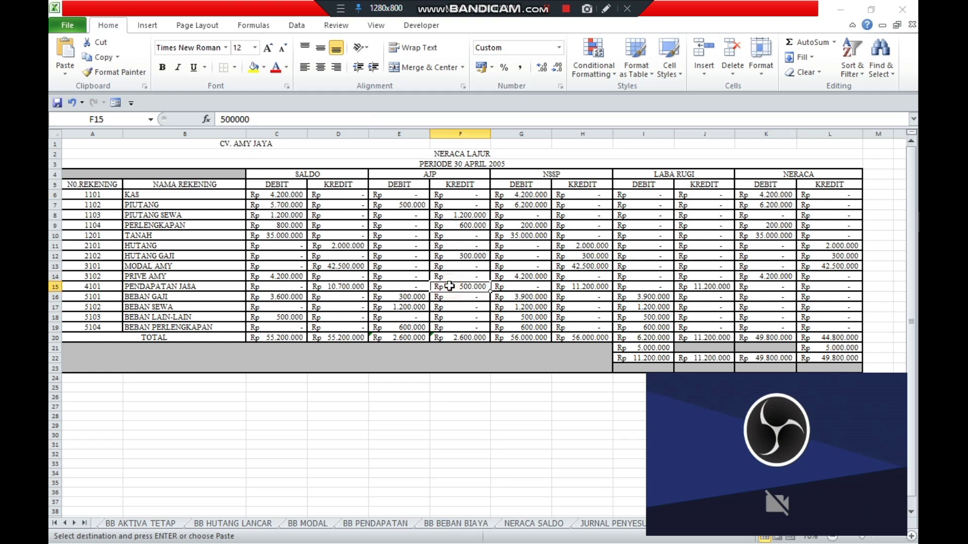
{"action": "left_click", "coordinate": [502, 336]}
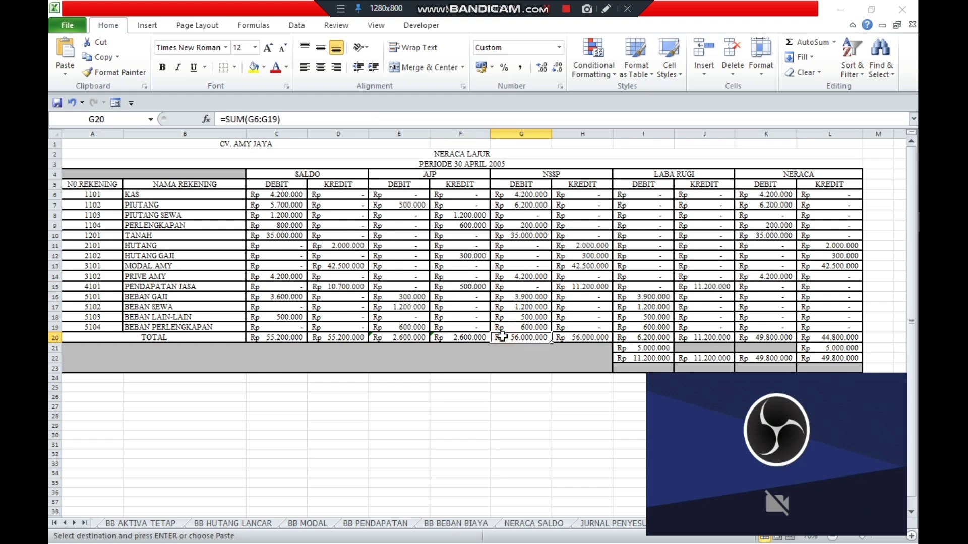
{"action": "left_click", "coordinate": [577, 337]}
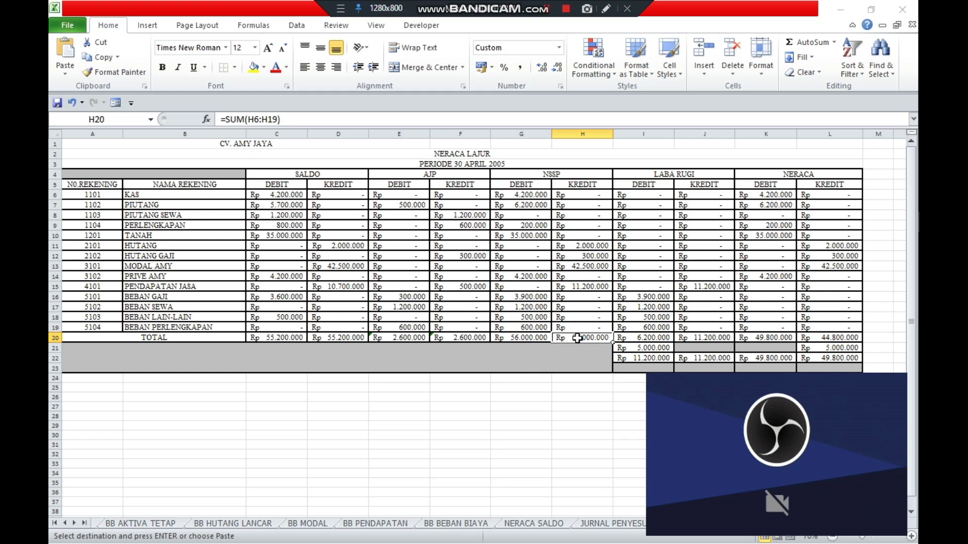
{"action": "left_click", "coordinate": [689, 174]}
{"action": "left_click", "coordinate": [643, 347]}
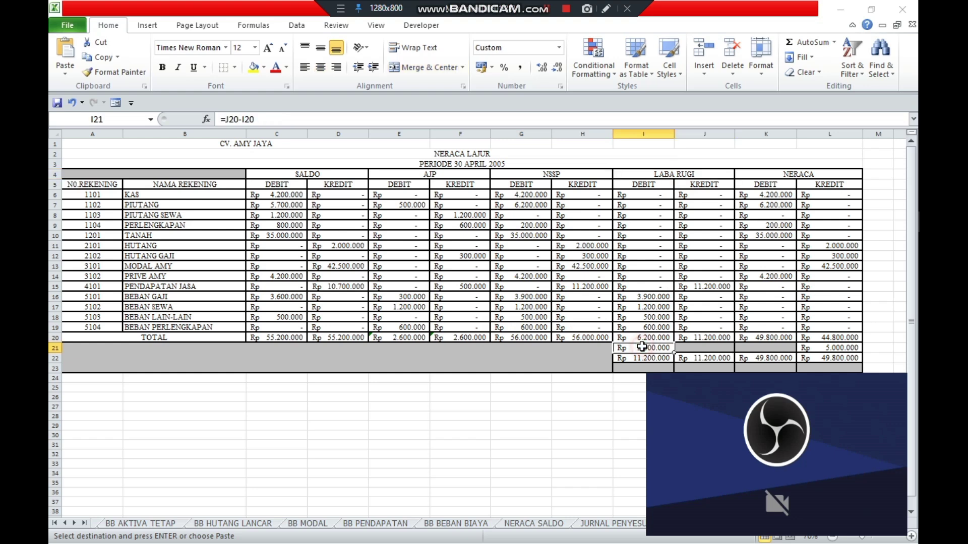
{"action": "left_click", "coordinate": [792, 174]}
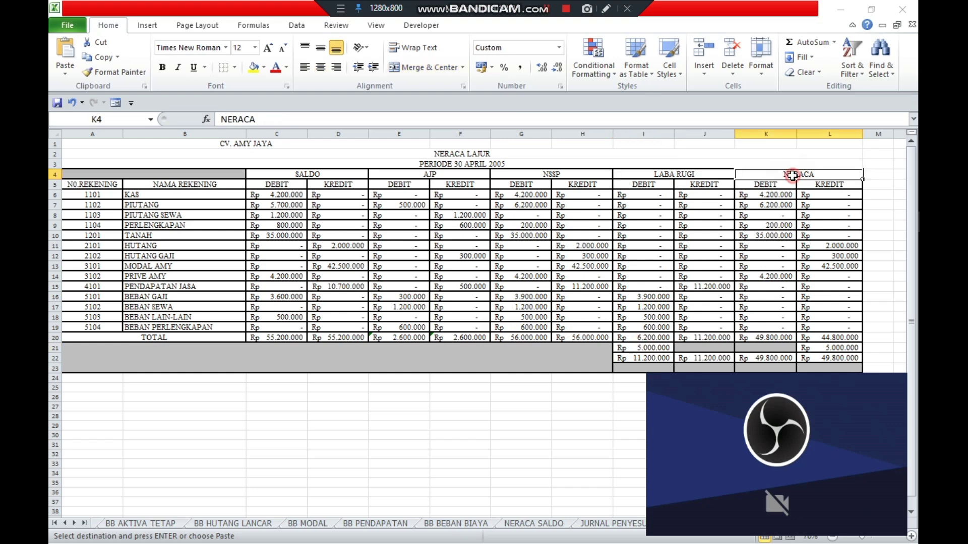
{"action": "left_click", "coordinate": [838, 348]}
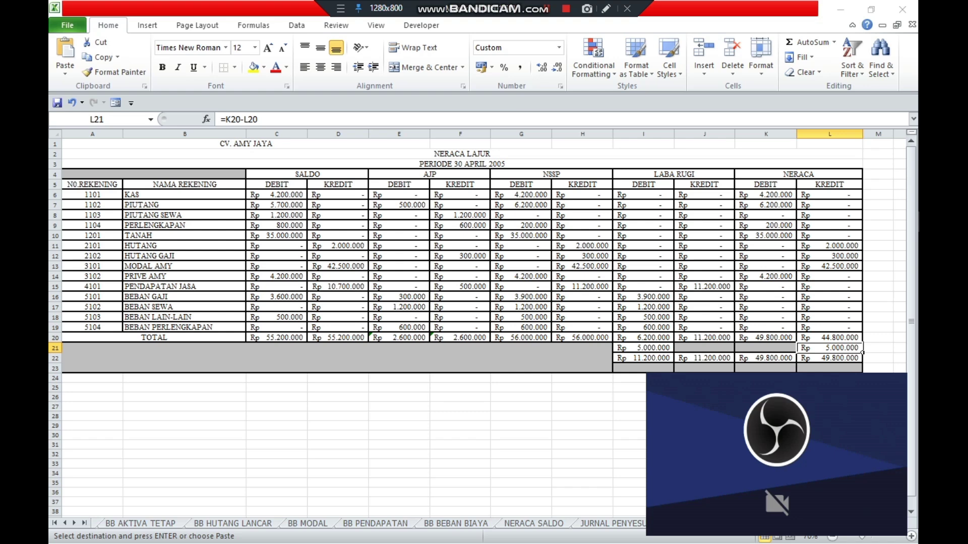
{"action": "left_click_drag", "start_coordinate": [625, 341], "coordinate": [826, 353]}
{"action": "left_click", "coordinate": [705, 407]}
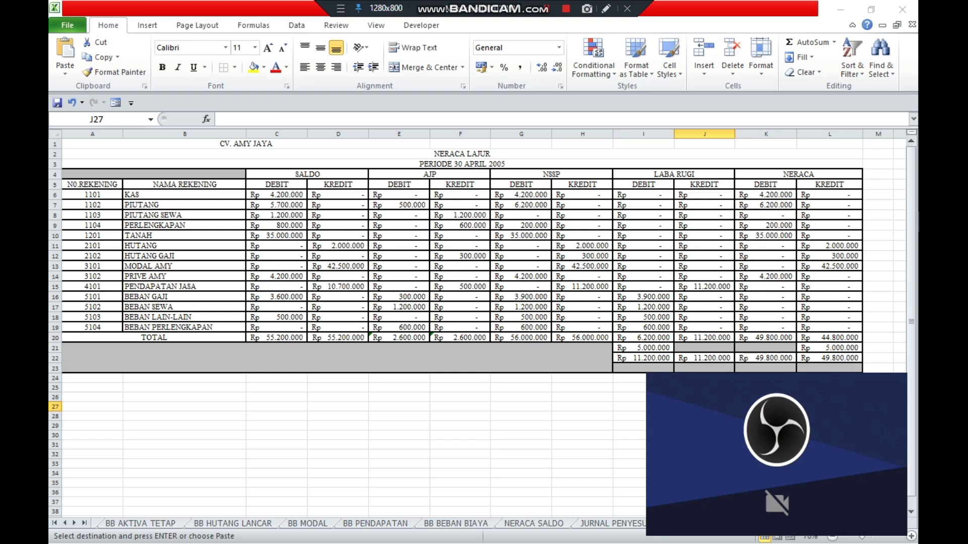
- Go to the financial reports sheet and inspect the account-name lookup formulas in LAPORAN LABA RUGI (B5) and NERACA AKHIR (H6)
{"action": "key", "text": "ctrl+Page_Down"}
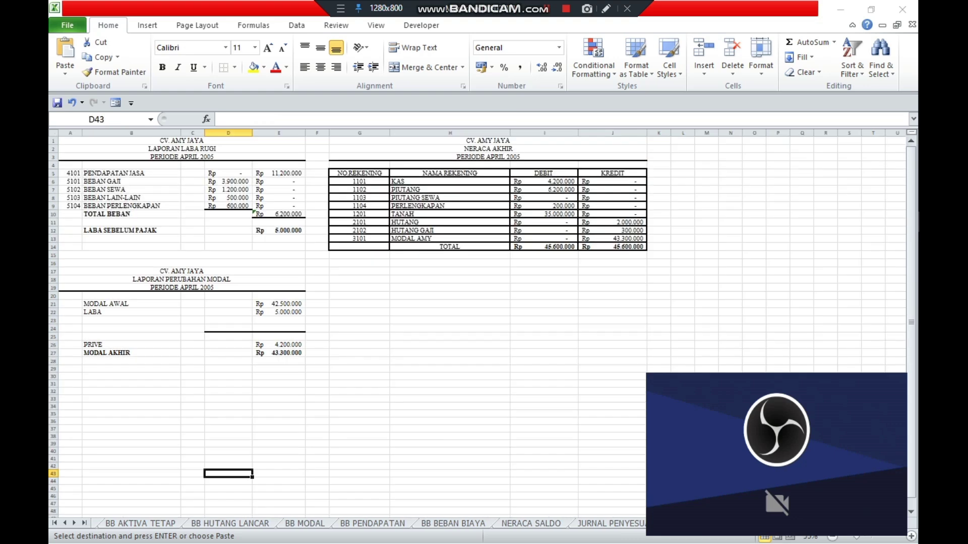
{"action": "scroll", "coordinate": [602, 414], "scroll_direction": "up", "scroll_amount": 1}
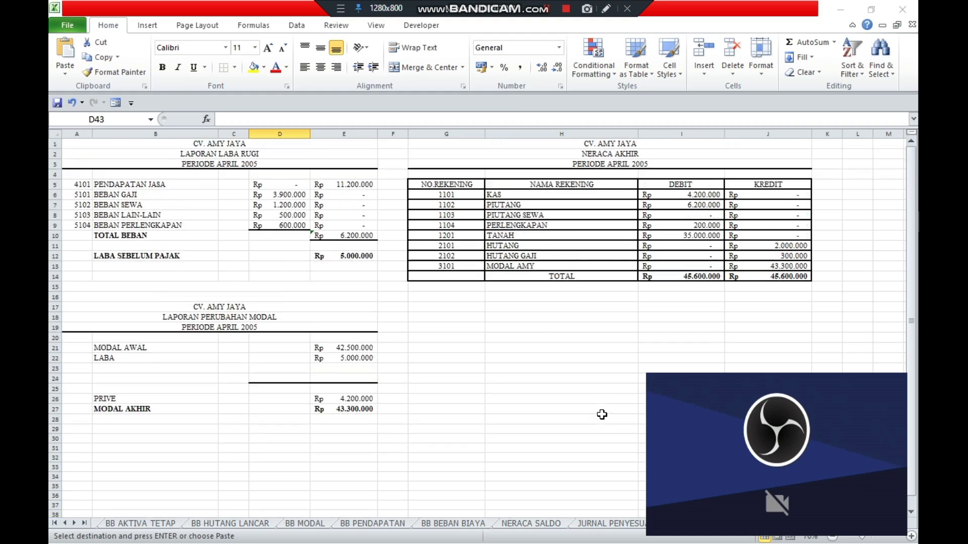
{"action": "scroll", "coordinate": [602, 414], "scroll_direction": "up", "scroll_amount": 2}
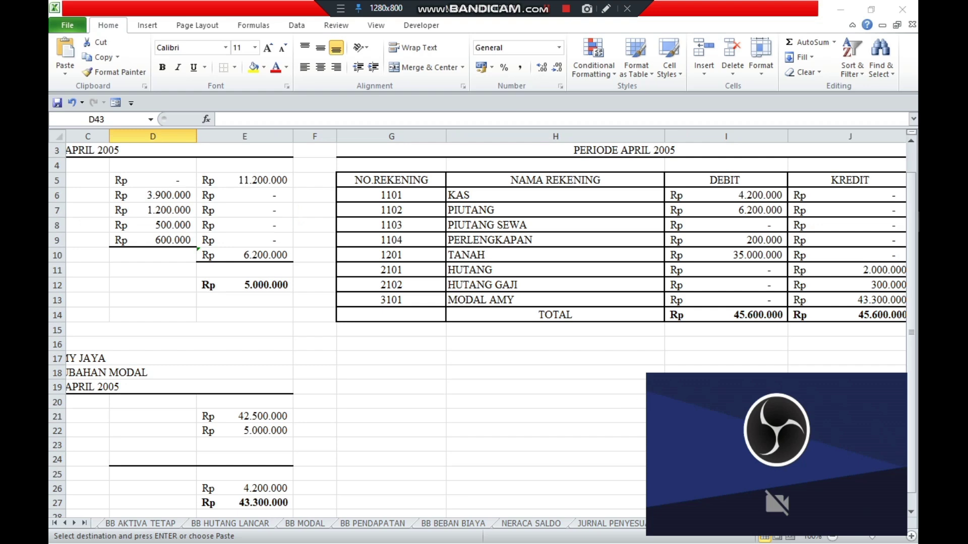
{"action": "scroll", "coordinate": [602, 415], "scroll_direction": "down", "scroll_amount": 1}
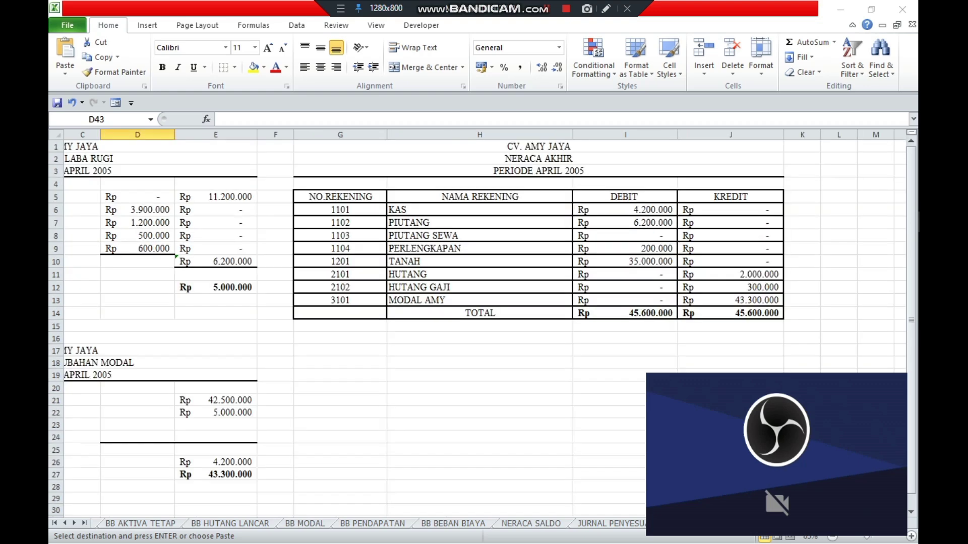
{"action": "scroll", "coordinate": [478, 323], "scroll_direction": "left", "scroll_amount": 2}
{"action": "scroll", "coordinate": [478, 323], "scroll_direction": "down", "scroll_amount": 1}
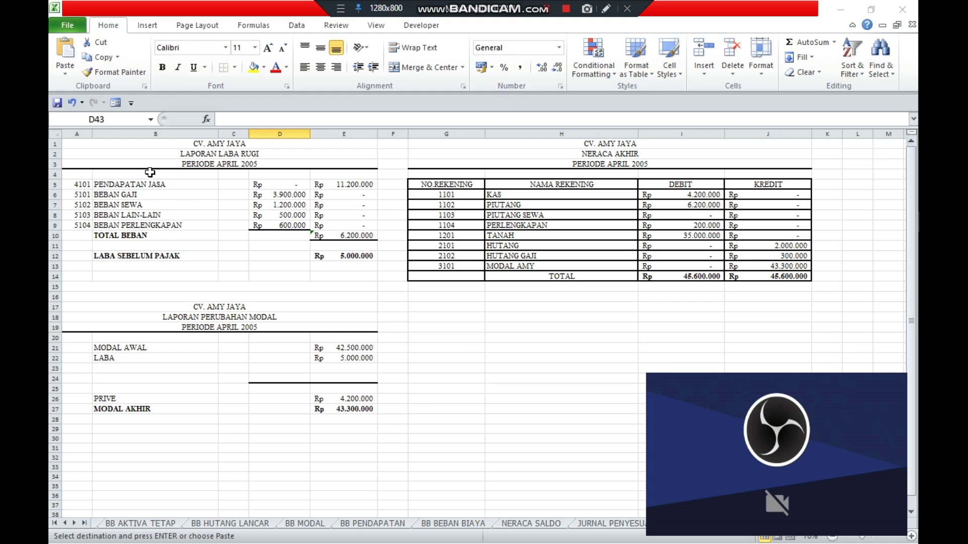
{"action": "left_click", "coordinate": [135, 183]}
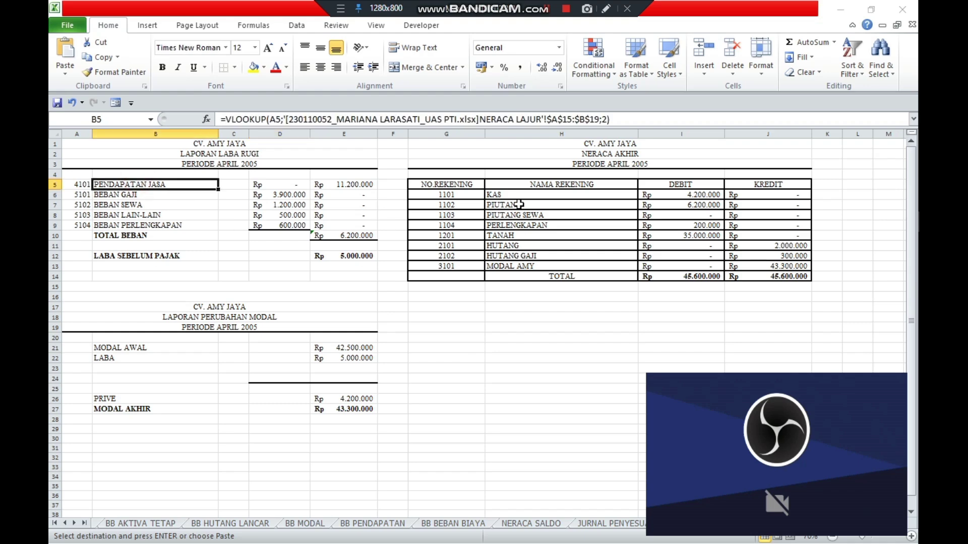
{"action": "left_click", "coordinate": [508, 193]}
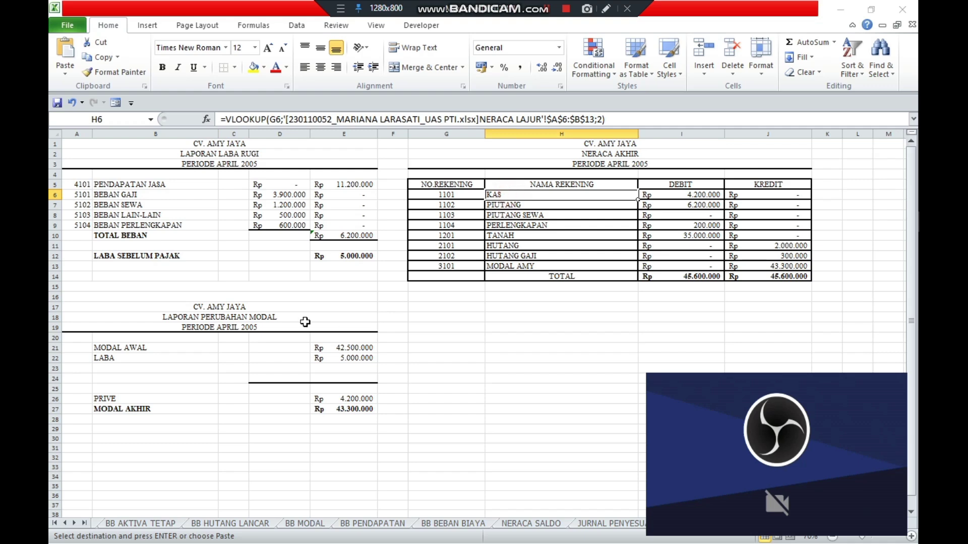
{"action": "left_click", "coordinate": [336, 288]}
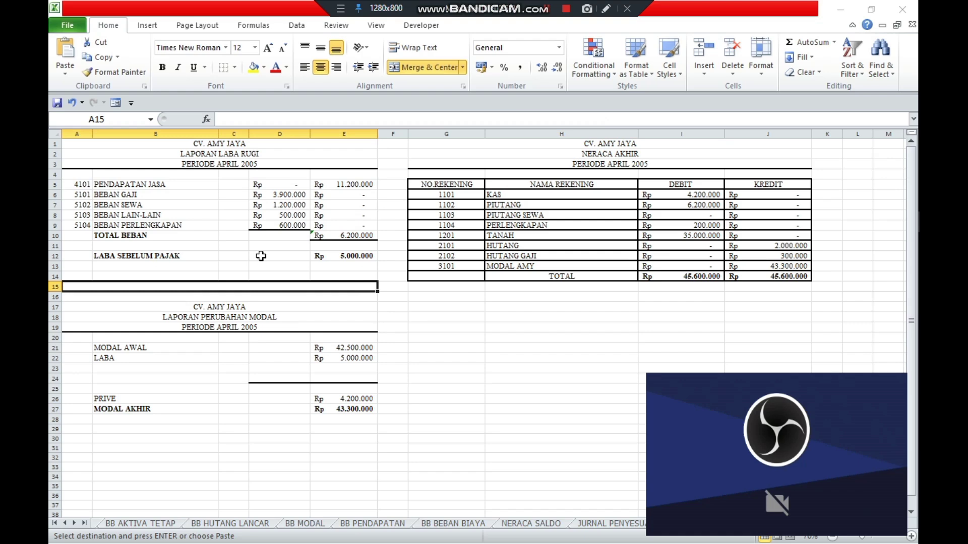
- Examine how LABA SEBELUM PAJAK in E12 of LAPORAN LABA RUGI derives from PENDAPATAN JASA and TOTAL BEBAN
{"action": "left_click", "coordinate": [192, 254]}
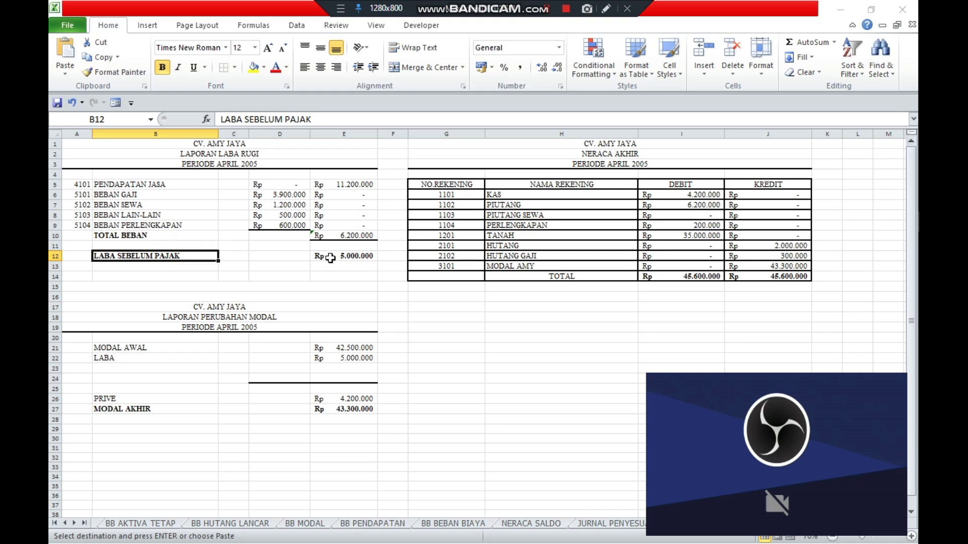
{"action": "left_click", "coordinate": [352, 185]}
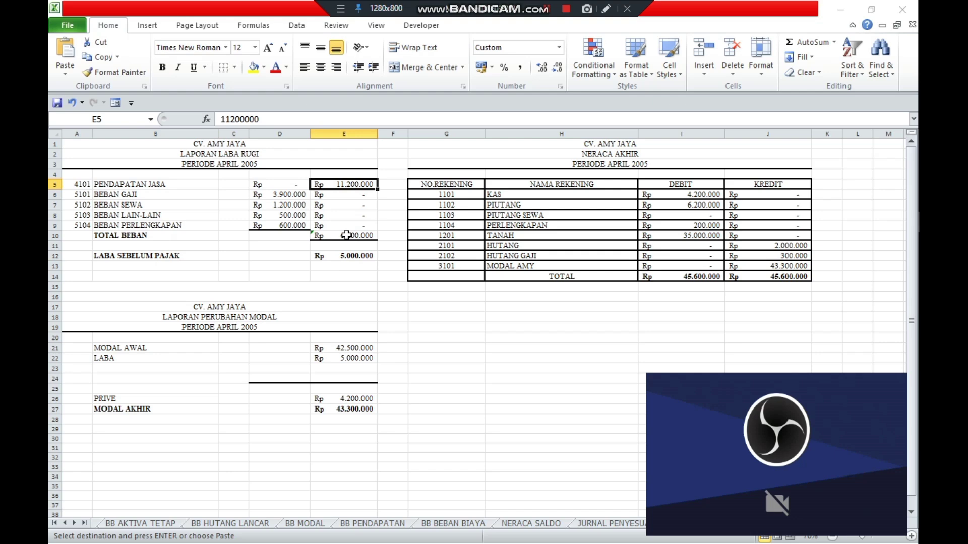
{"action": "left_click", "coordinate": [347, 235]}
{"action": "left_click", "coordinate": [151, 234]}
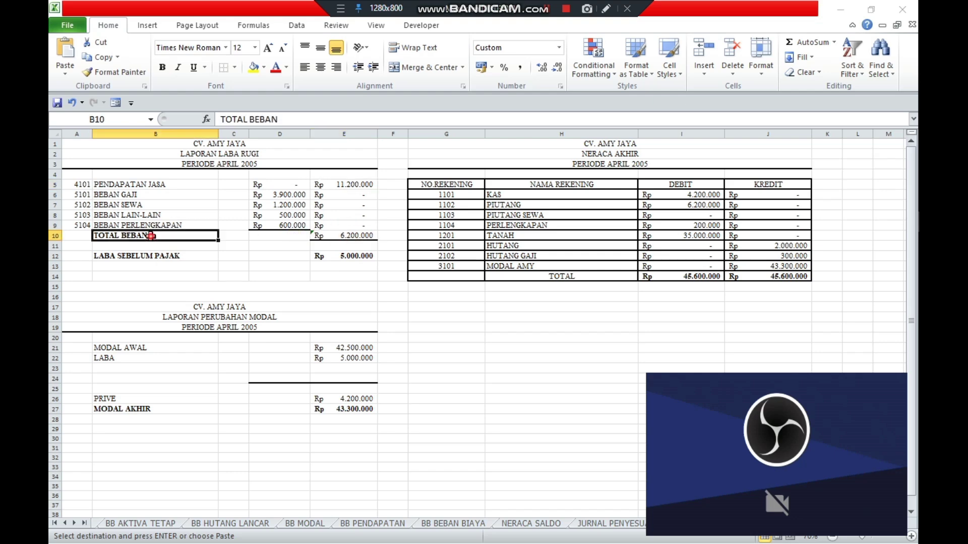
{"action": "left_click", "coordinate": [182, 185]}
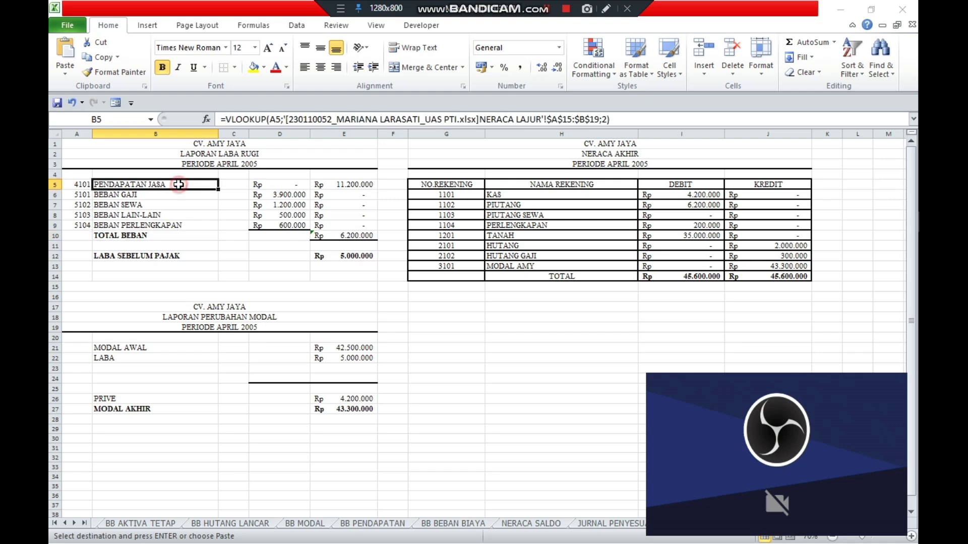
{"action": "left_click", "coordinate": [152, 236]}
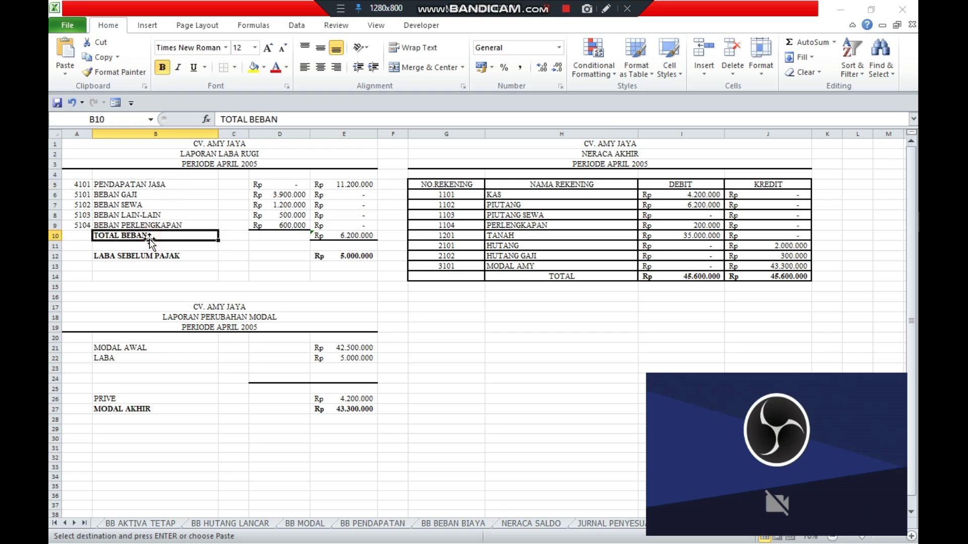
{"action": "left_click", "coordinate": [337, 258]}
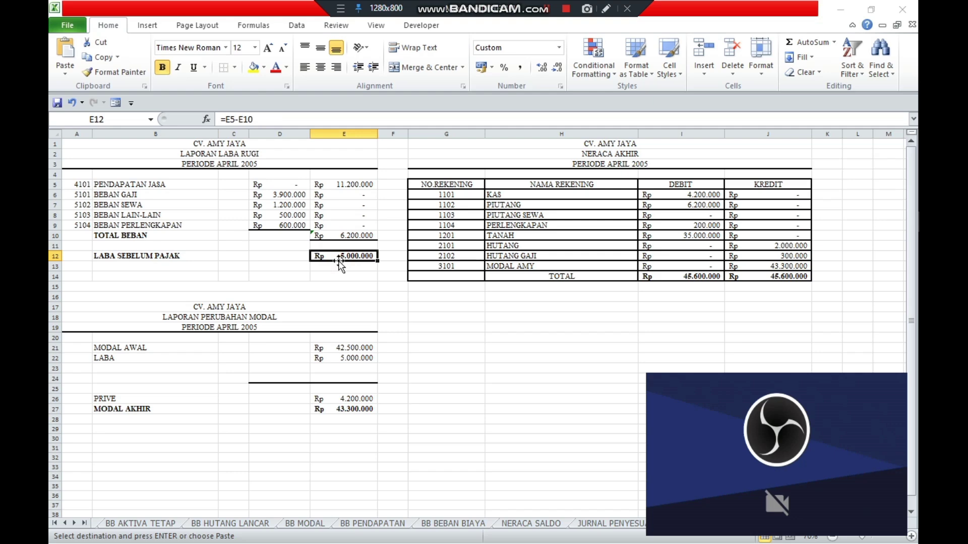
- Trace the LAPORAN PERUBAHAN MODAL formulas for MODAL AWAL, LABA, PRIVE and MODAL AKHIR, including LABA's source cell E12
{"action": "left_click", "coordinate": [250, 318]}
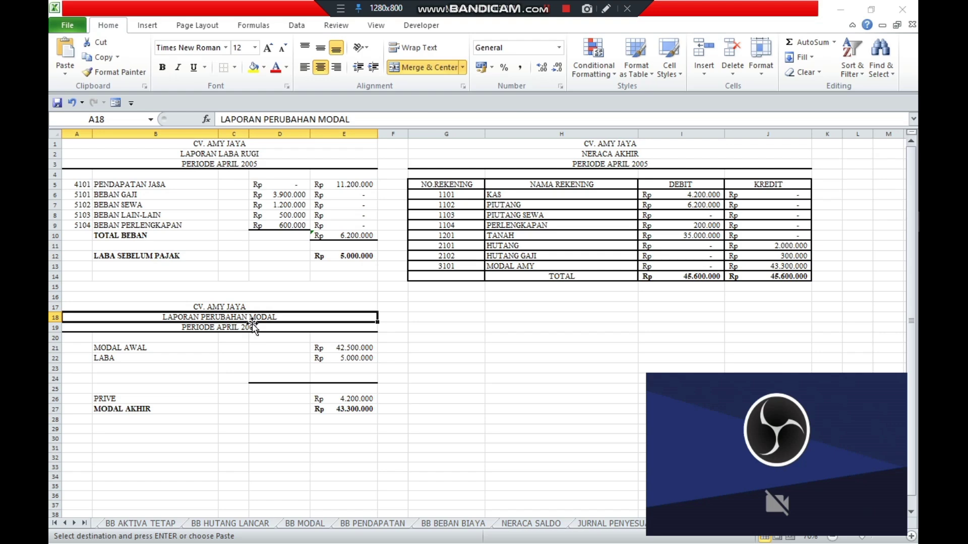
{"action": "left_click", "coordinate": [170, 358]}
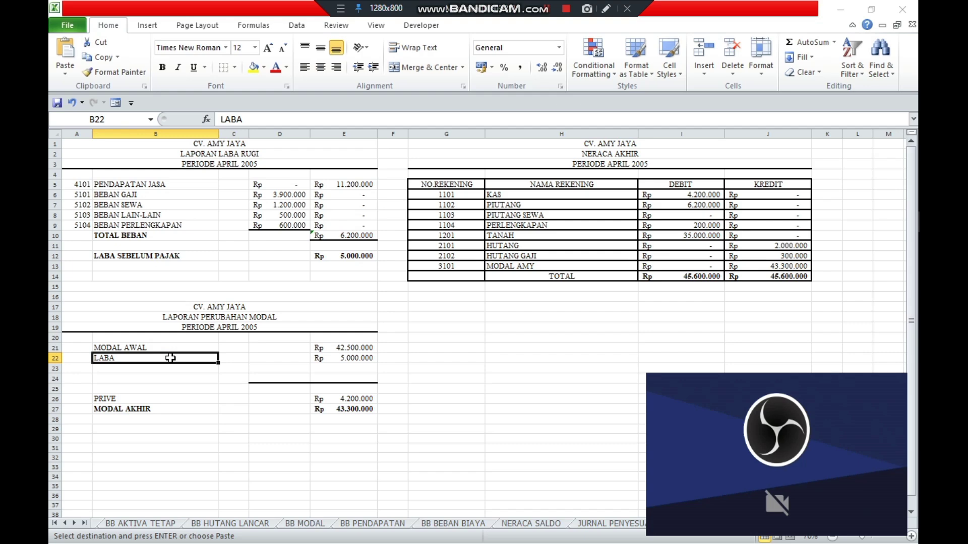
{"action": "left_click", "coordinate": [331, 260]}
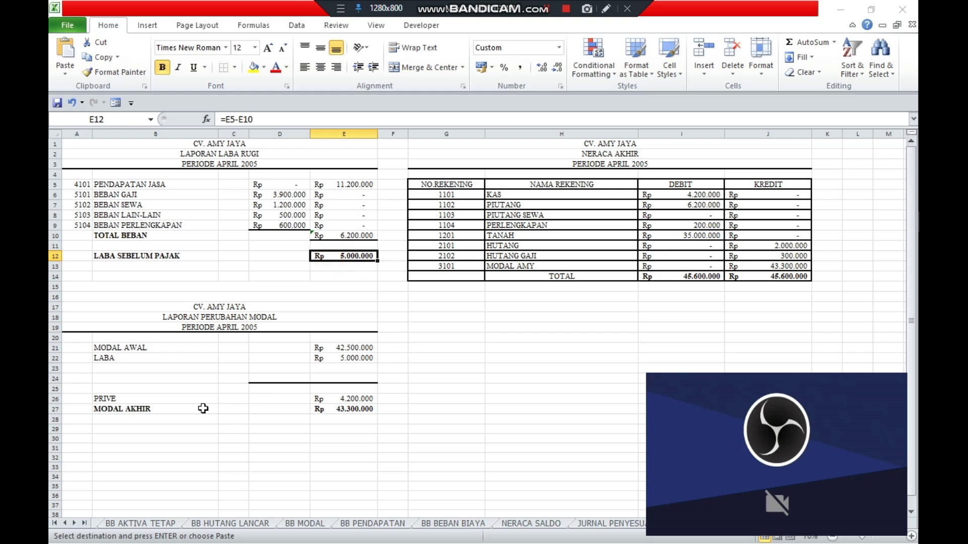
{"action": "left_click", "coordinate": [171, 410]}
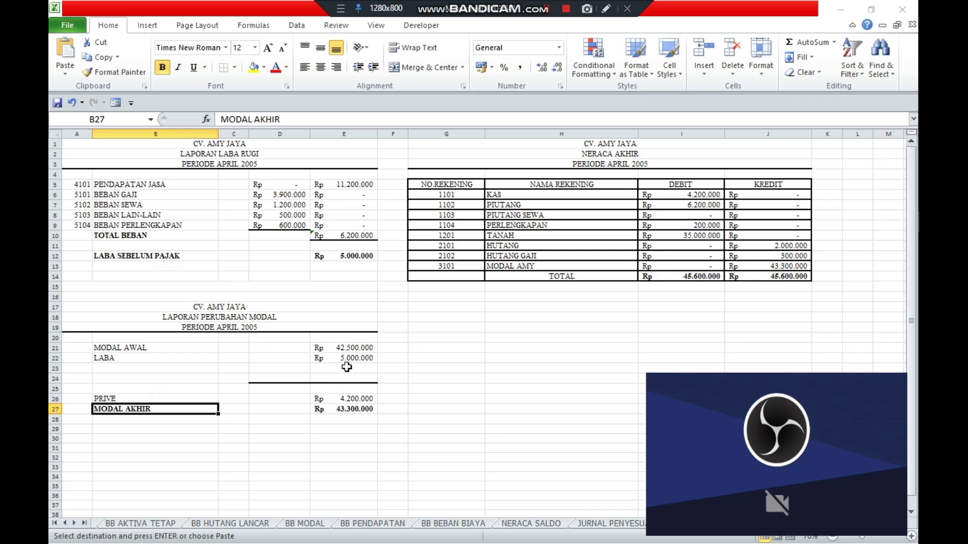
{"action": "left_click", "coordinate": [340, 349]}
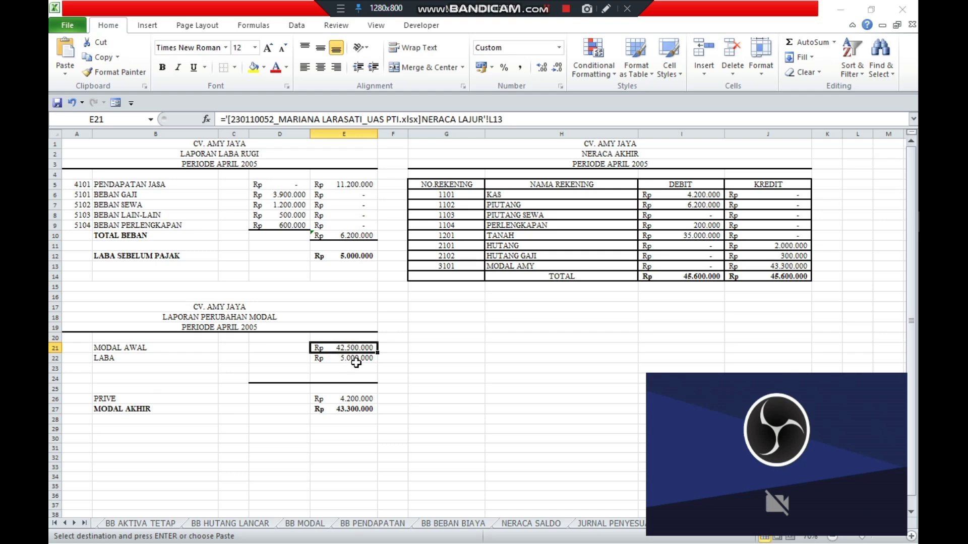
{"action": "left_click", "coordinate": [355, 360]}
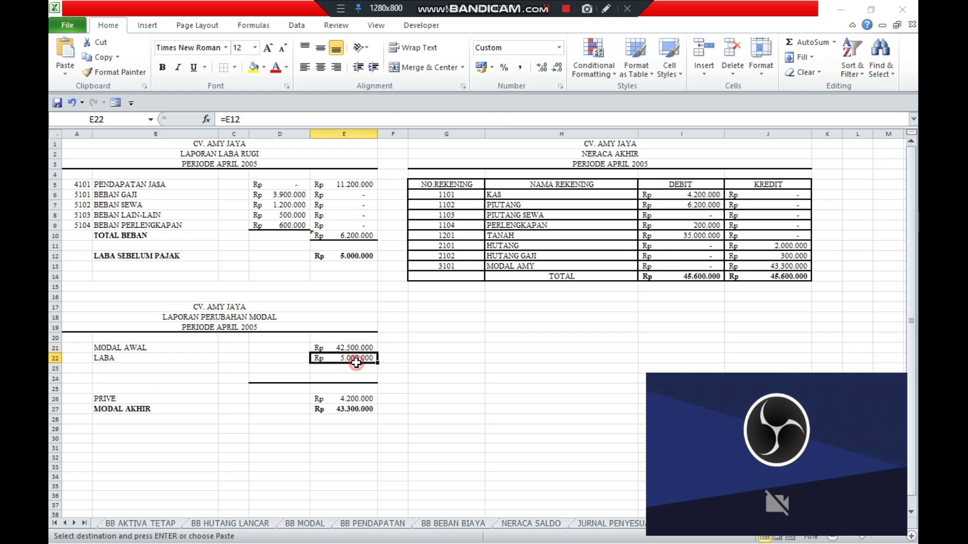
{"action": "left_click", "coordinate": [343, 403]}
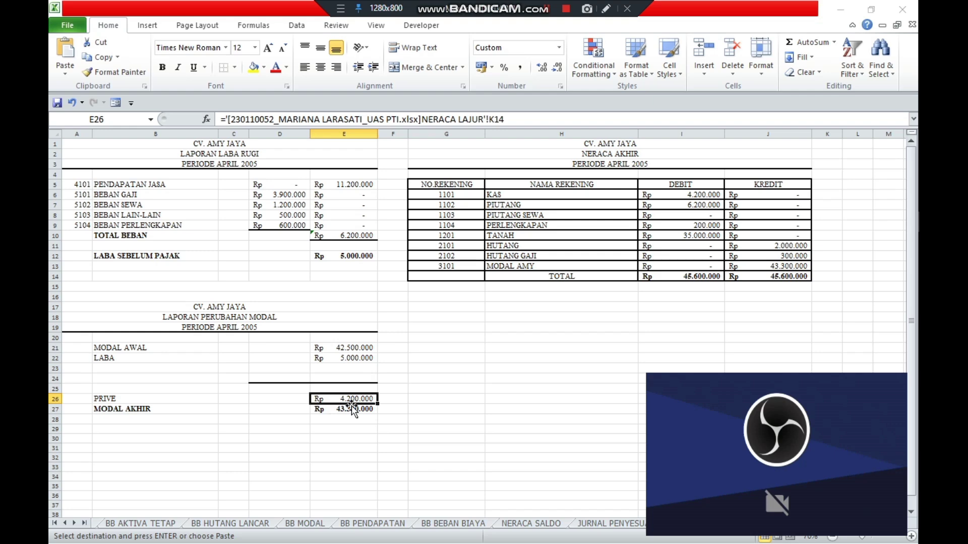
{"action": "left_click", "coordinate": [343, 411]}
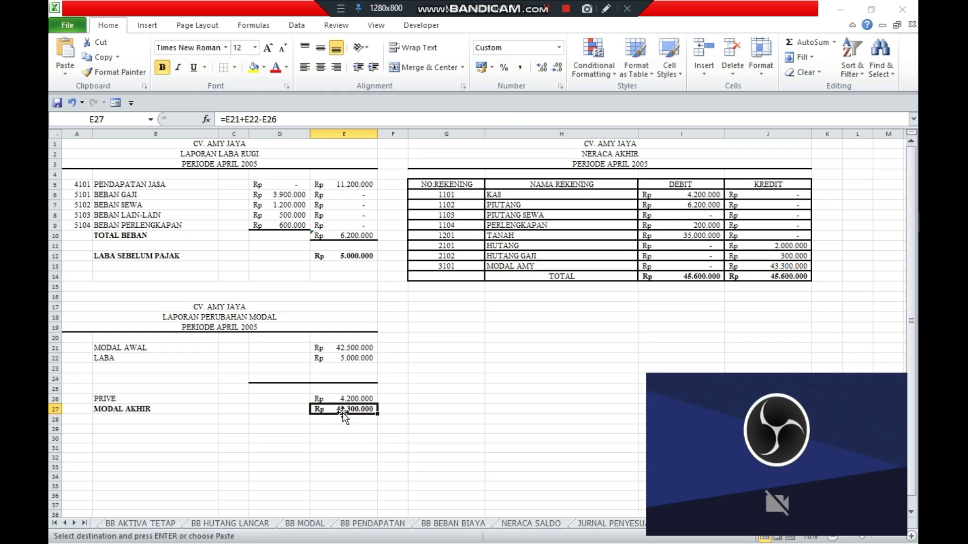
- Review NERACA AKHIR, comparing MODAL AMY with MODAL AKHIR in E27 and checking the debit and credit total formulas in row 14
{"action": "left_click", "coordinate": [615, 157]}
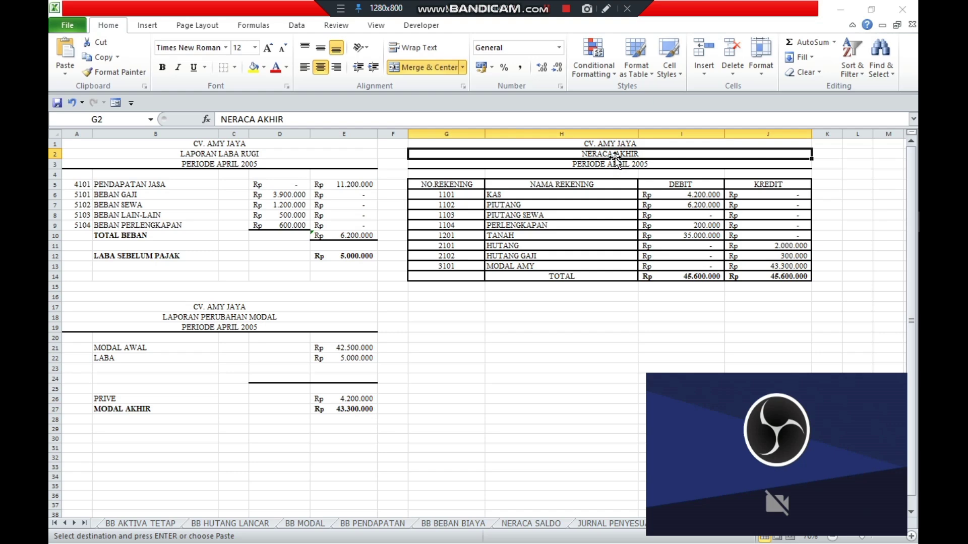
{"action": "left_click", "coordinate": [532, 268]}
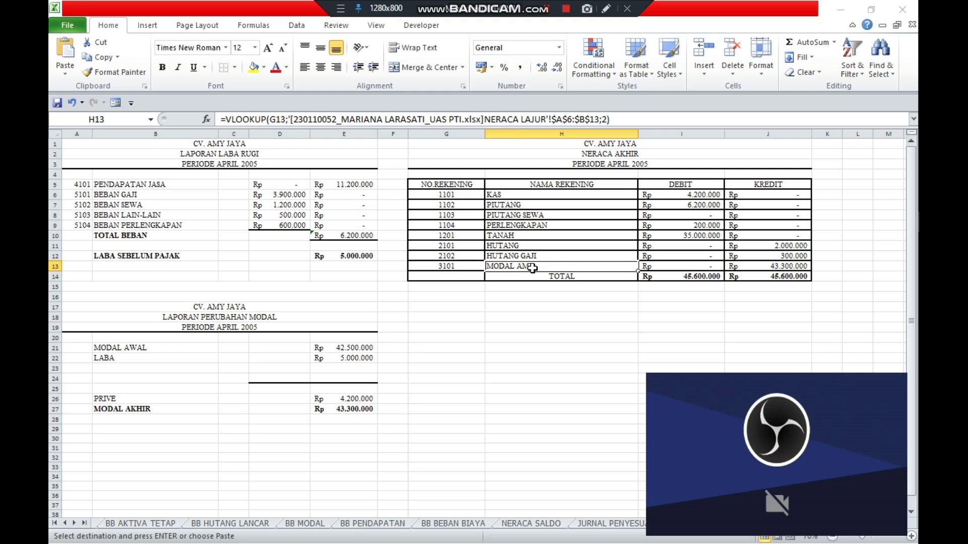
{"action": "left_click", "coordinate": [347, 399]}
{"action": "left_click", "coordinate": [344, 409]}
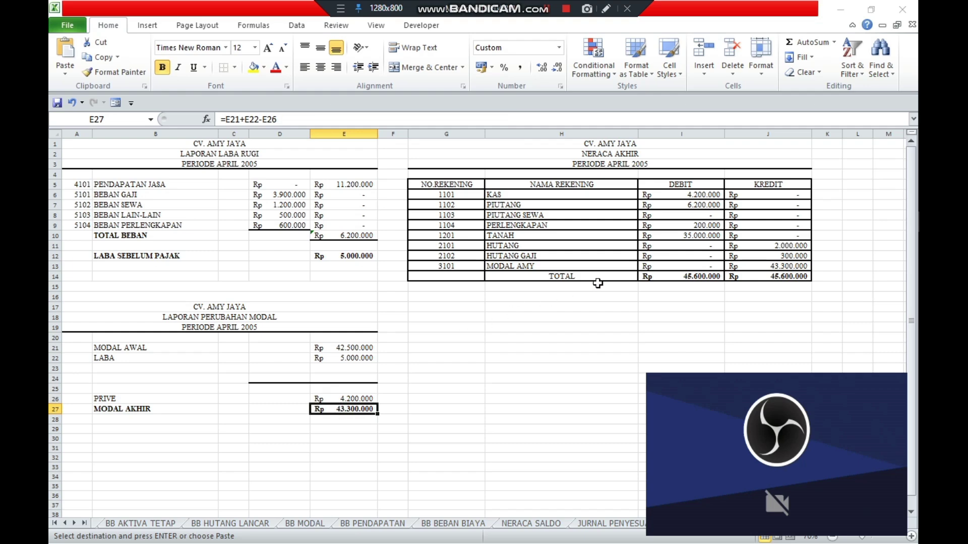
{"action": "left_click", "coordinate": [658, 273]}
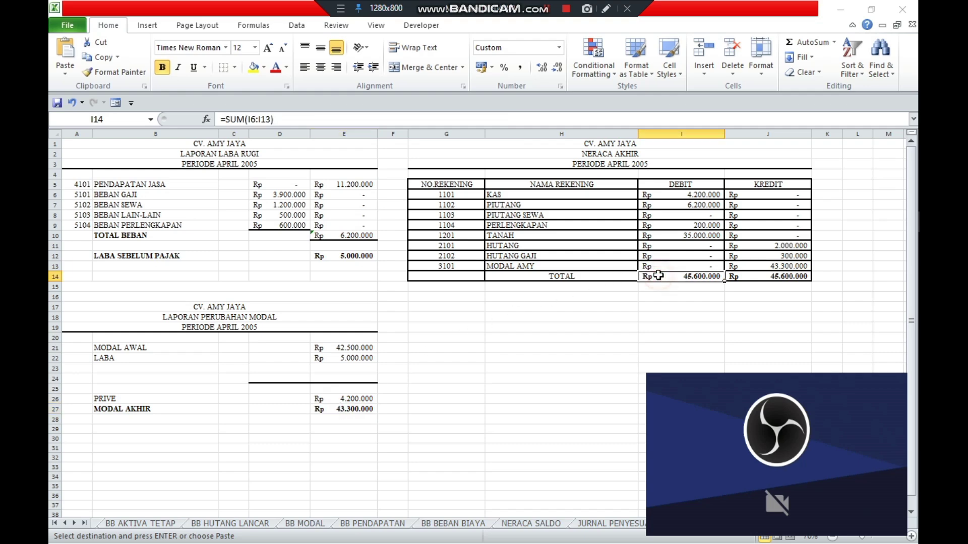
{"action": "left_click", "coordinate": [780, 275]}
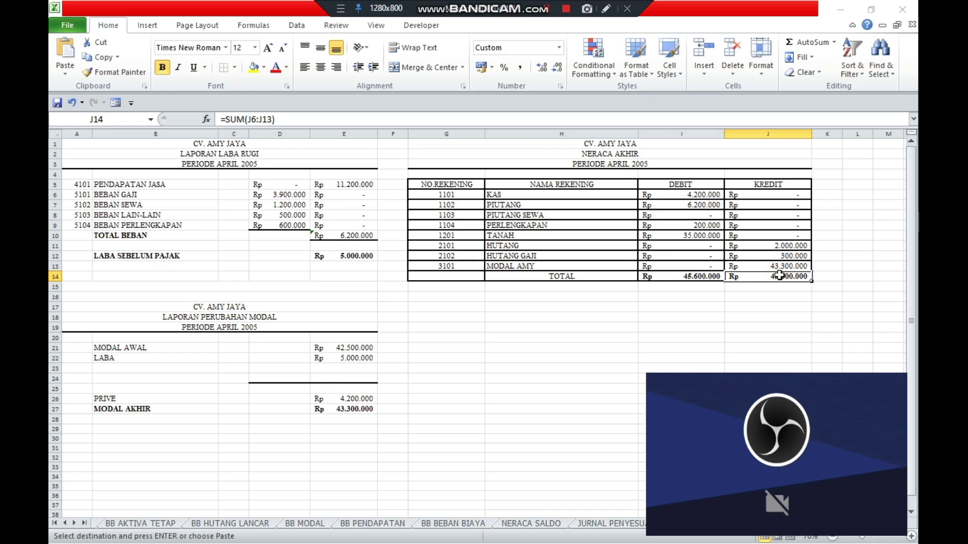
{"action": "left_click", "coordinate": [618, 431]}
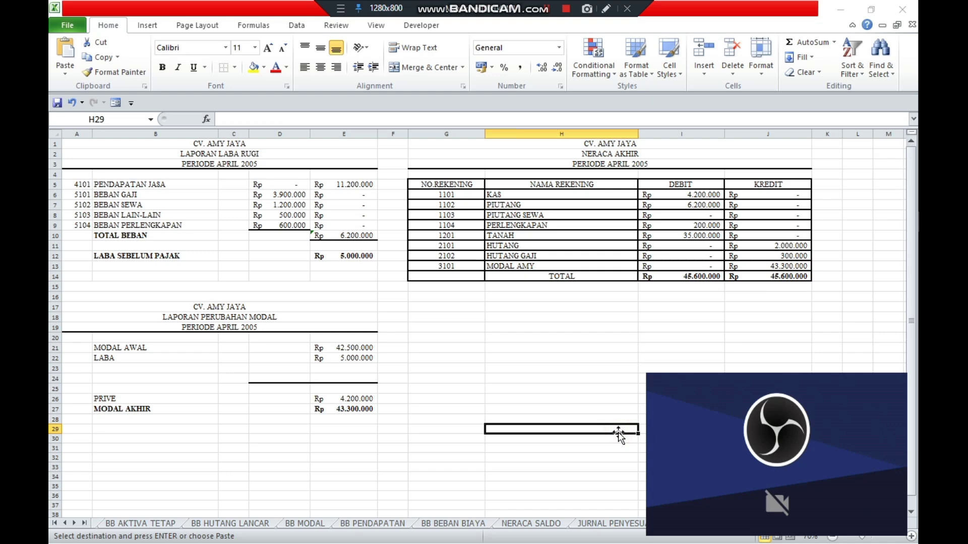